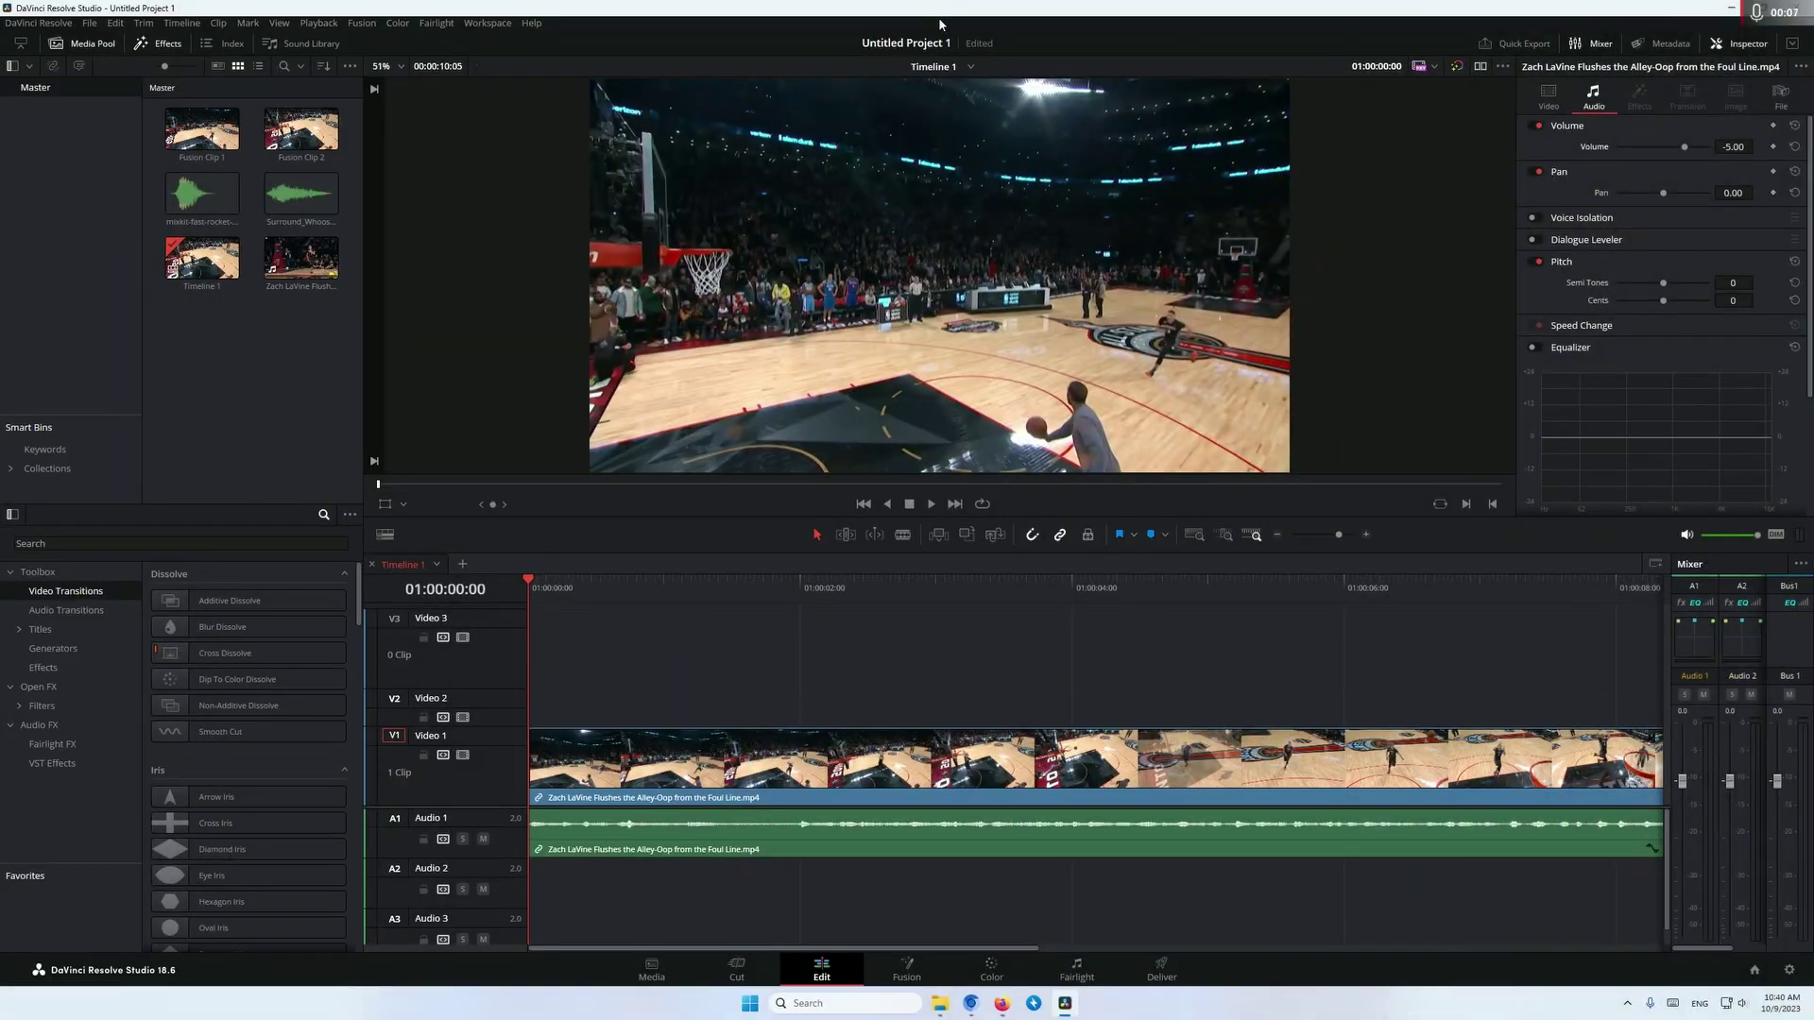
# Play the dunk clip to find the start of the jump, and mute the Audio 1 track.
pyautogui.press('space')
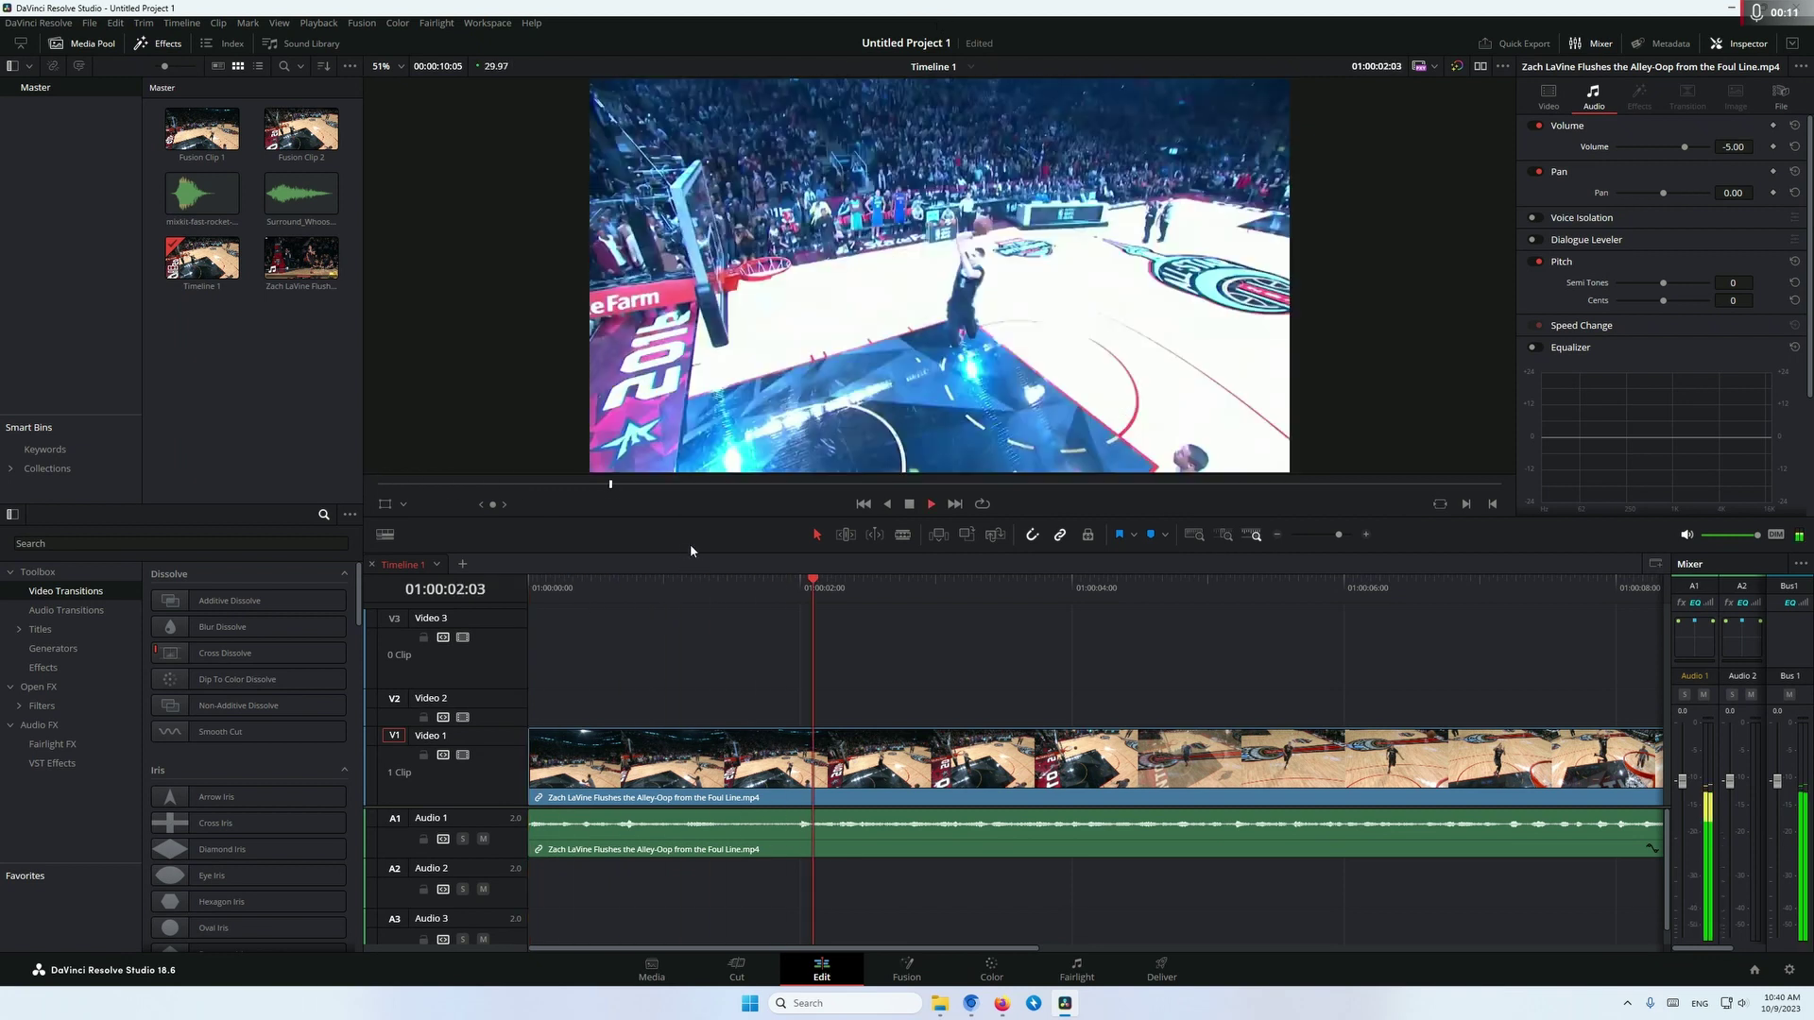
pyautogui.press('space')
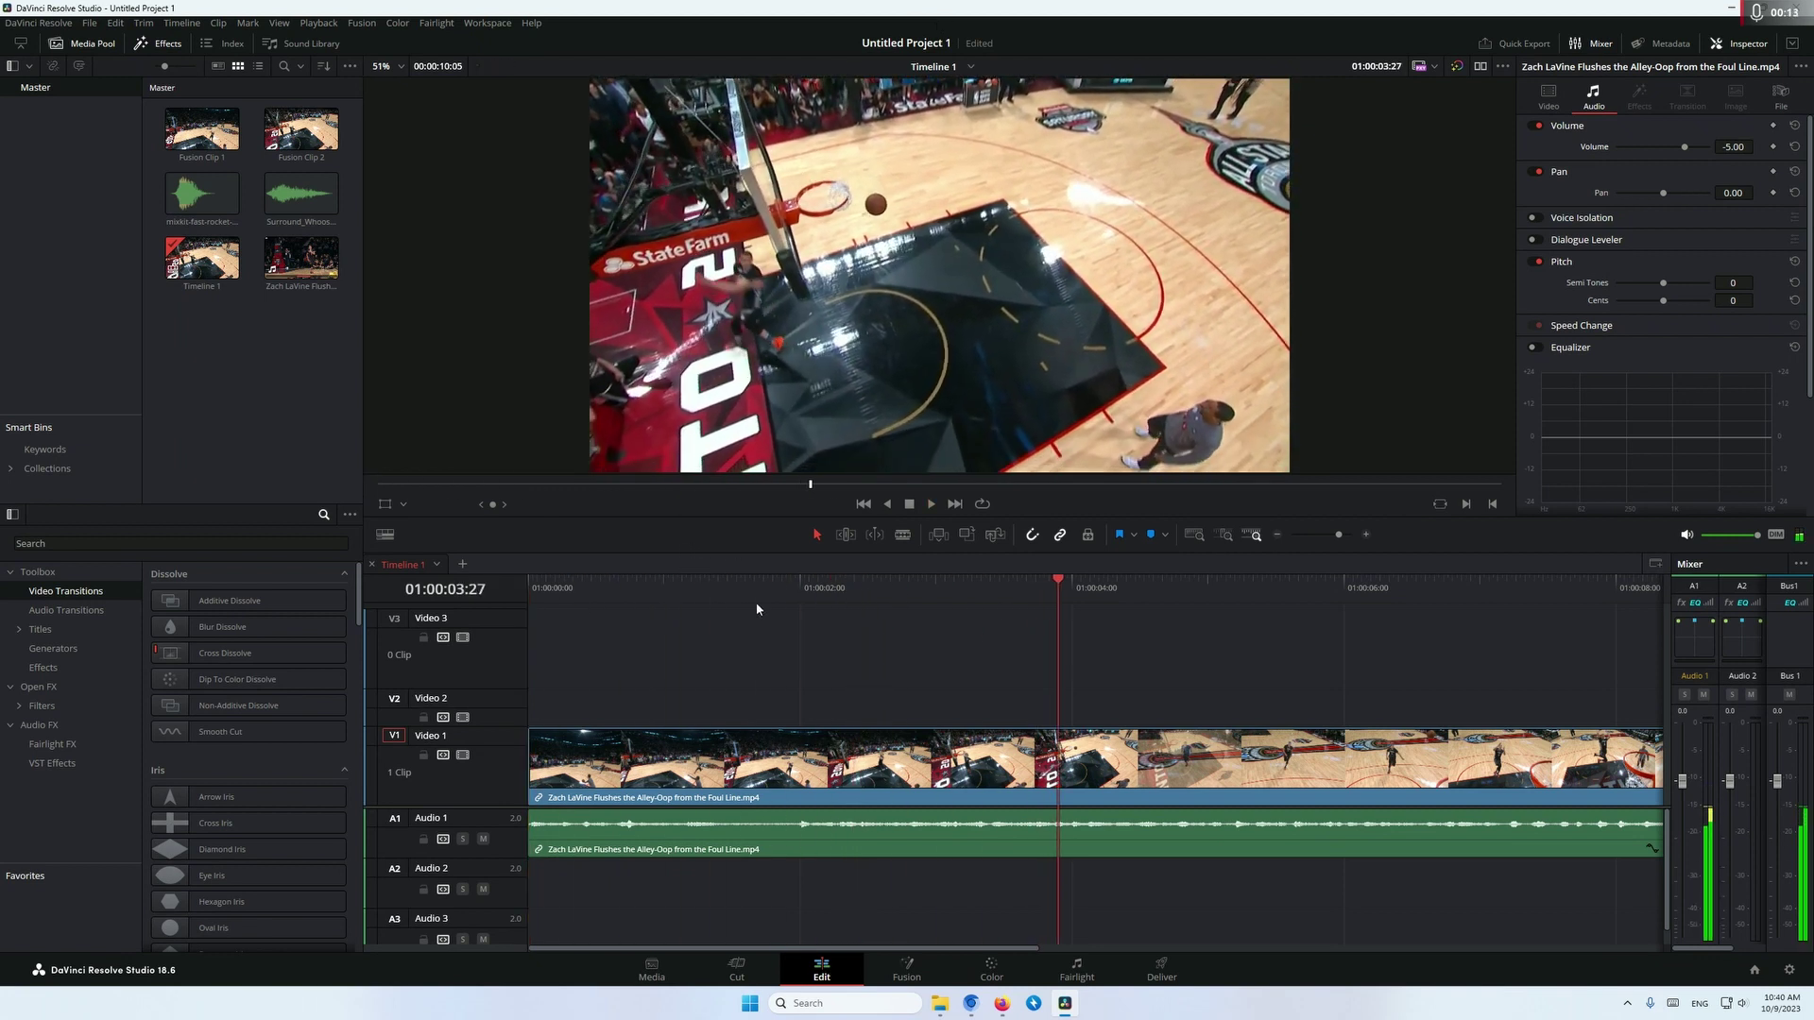
pyautogui.moveTo(633, 594); pyautogui.dragTo(919, 604)
pyautogui.click(482, 839)
# Split the clip before the run-up to the dunk and again right after it, at about 01:00:02:26.
pyautogui.press('b')
pyautogui.click(710, 766)
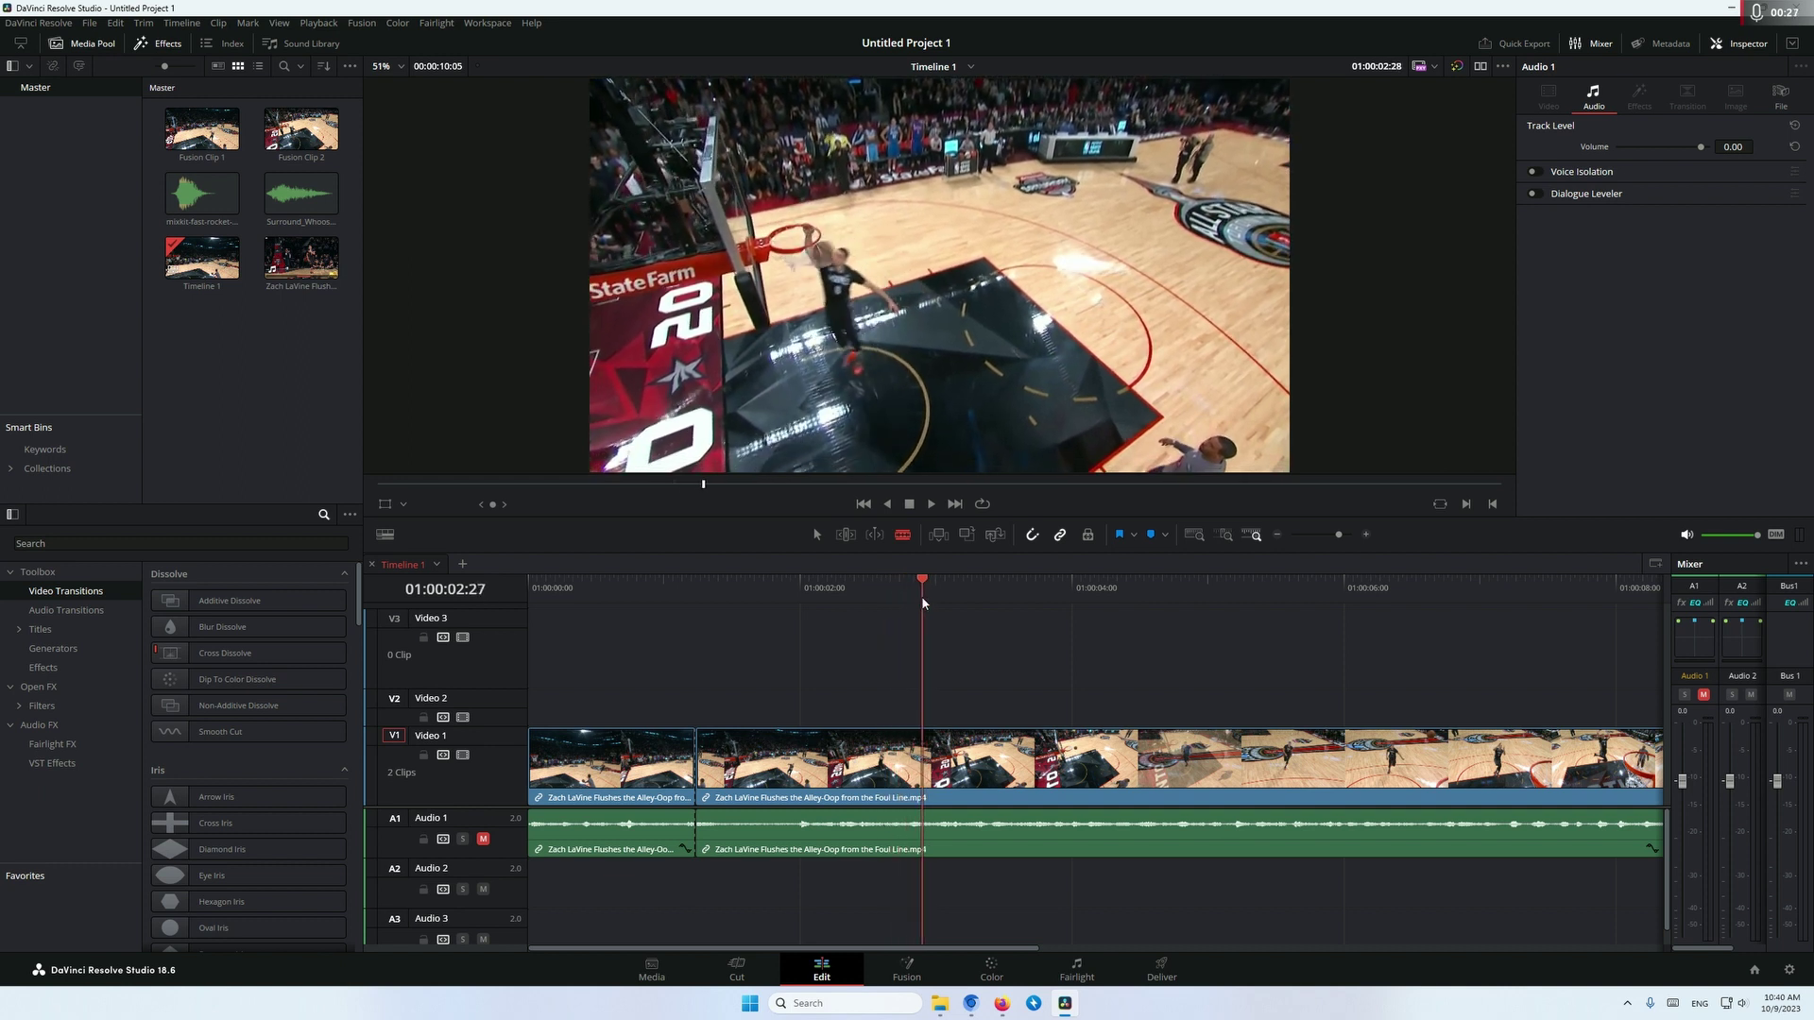
pyautogui.click(922, 749)
pyautogui.click(786, 592)
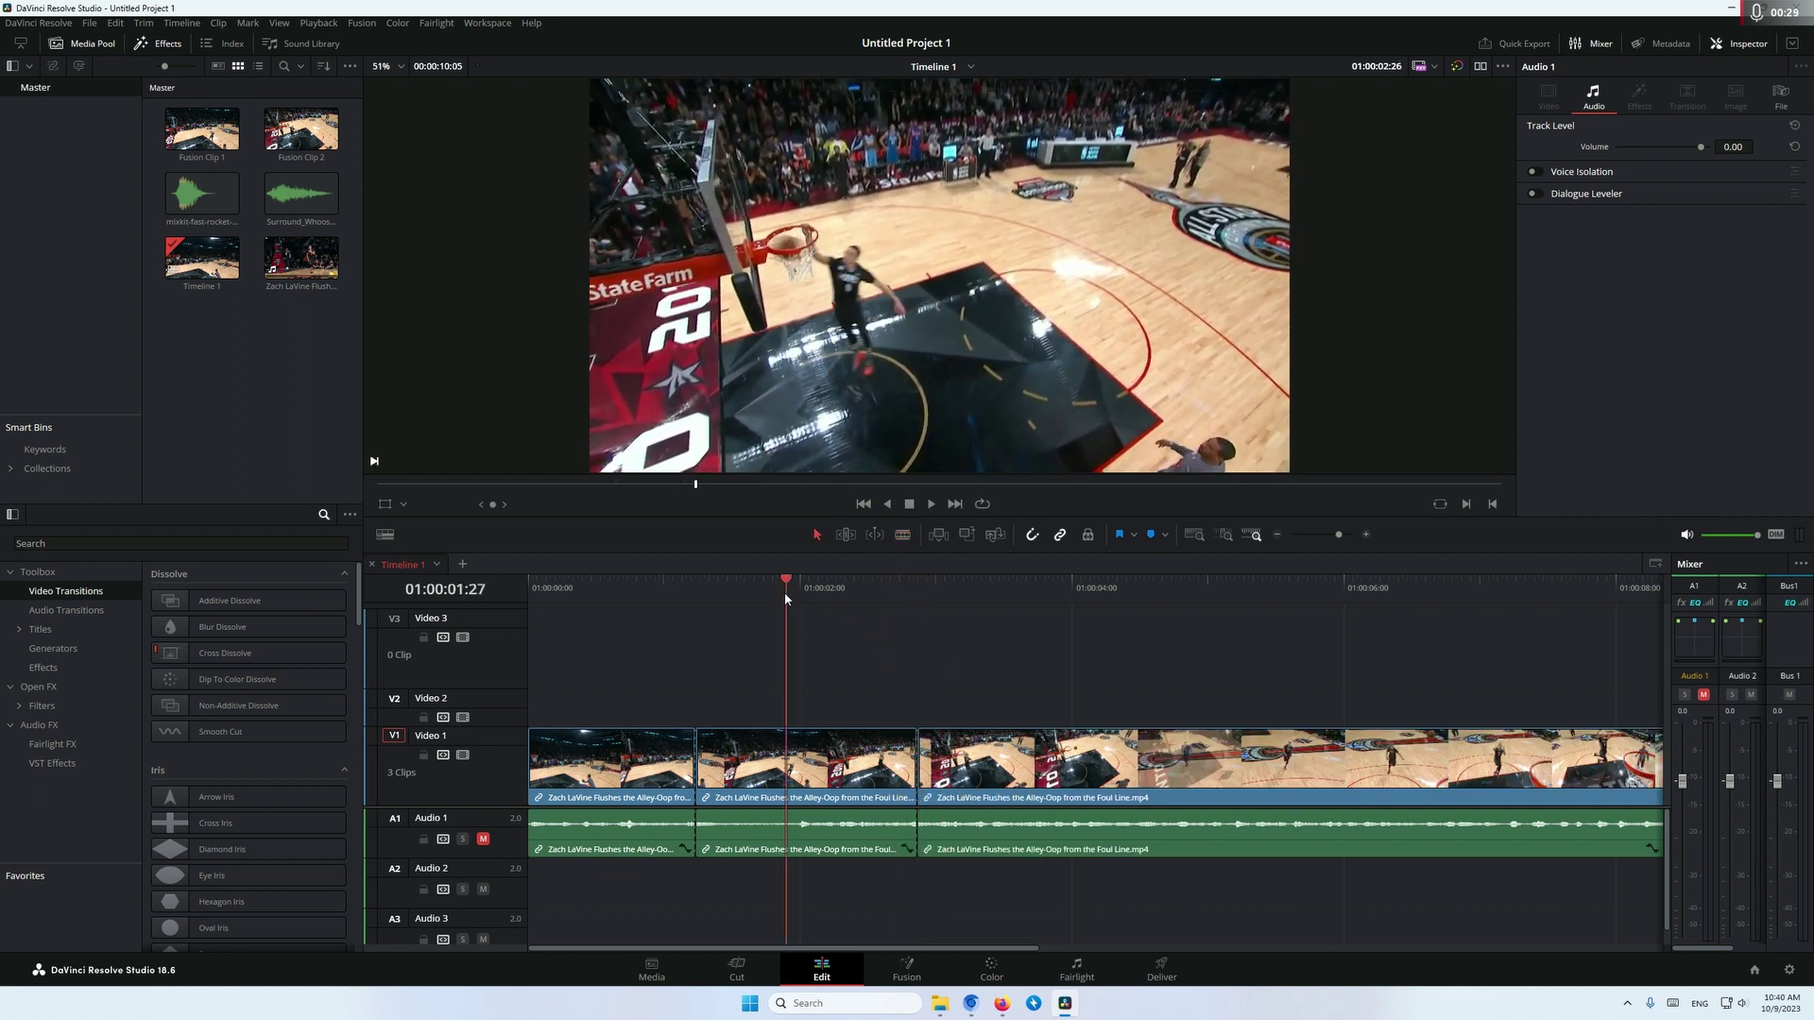
# Convert the middle section of the cut clip into a Fusion clip and open it on the Fusion page.
pyautogui.rightClick(743, 770)
pyautogui.click(850, 302)
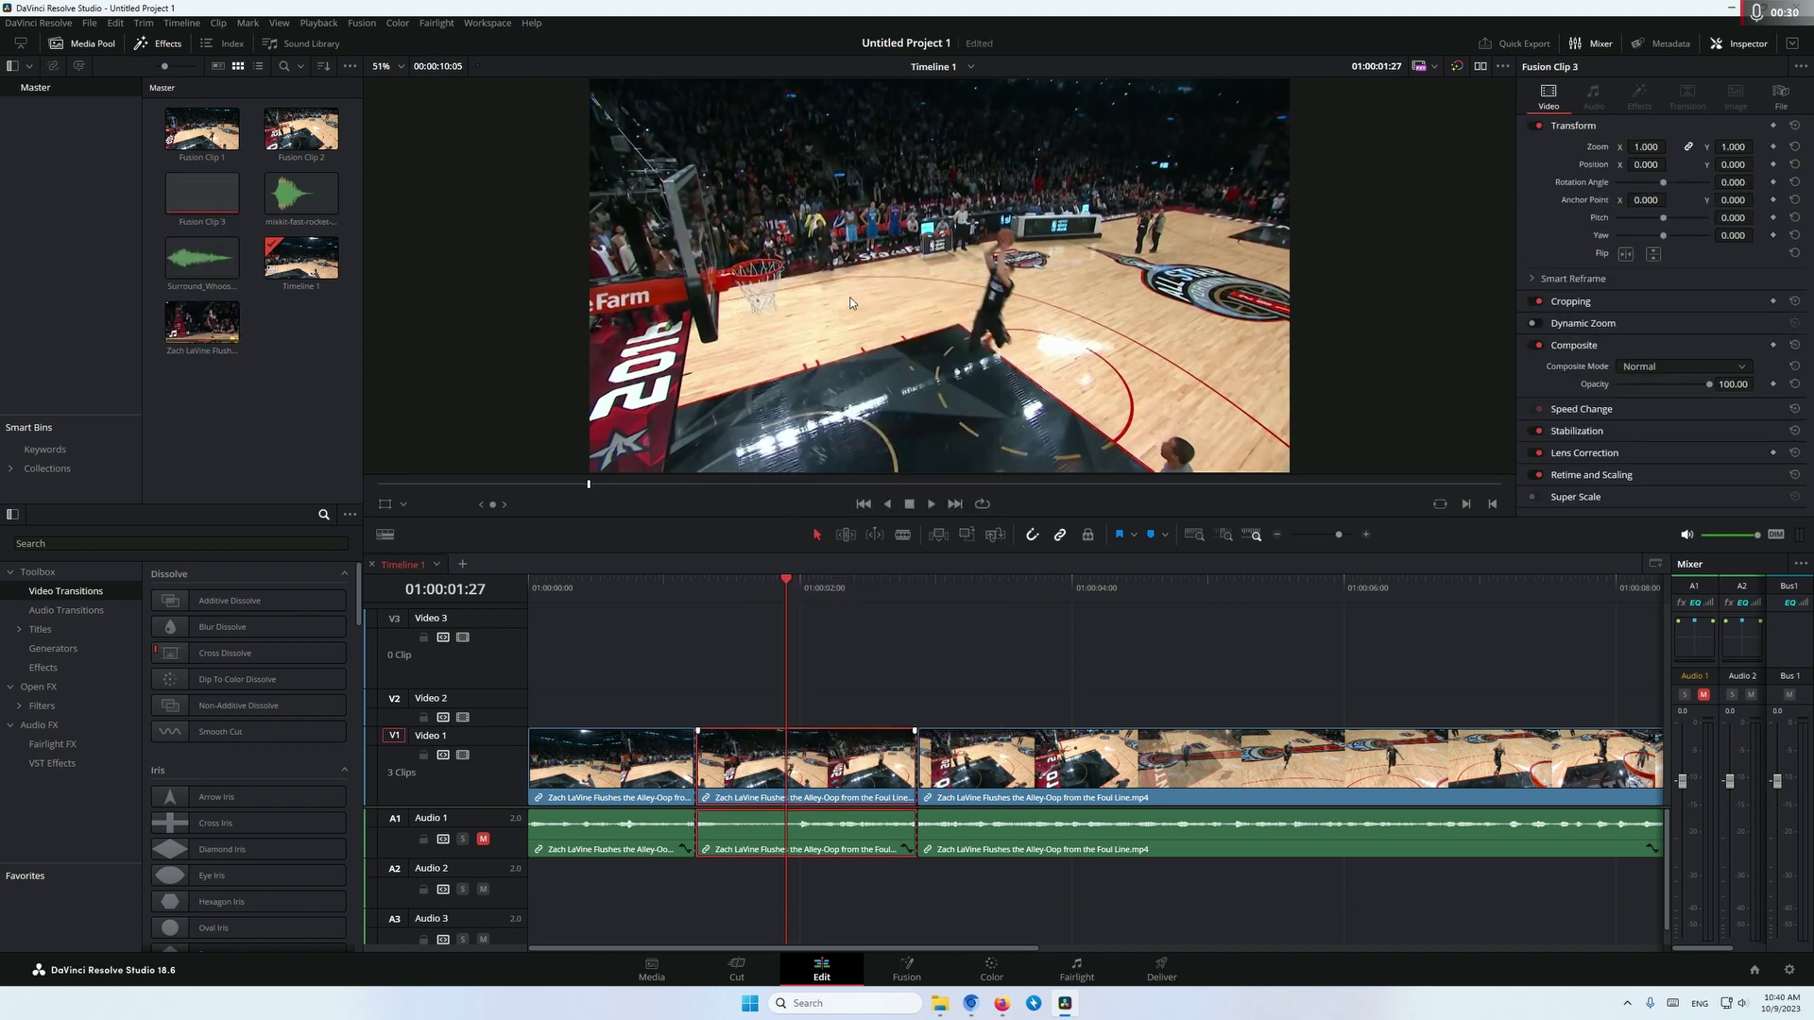
pyautogui.click(907, 969)
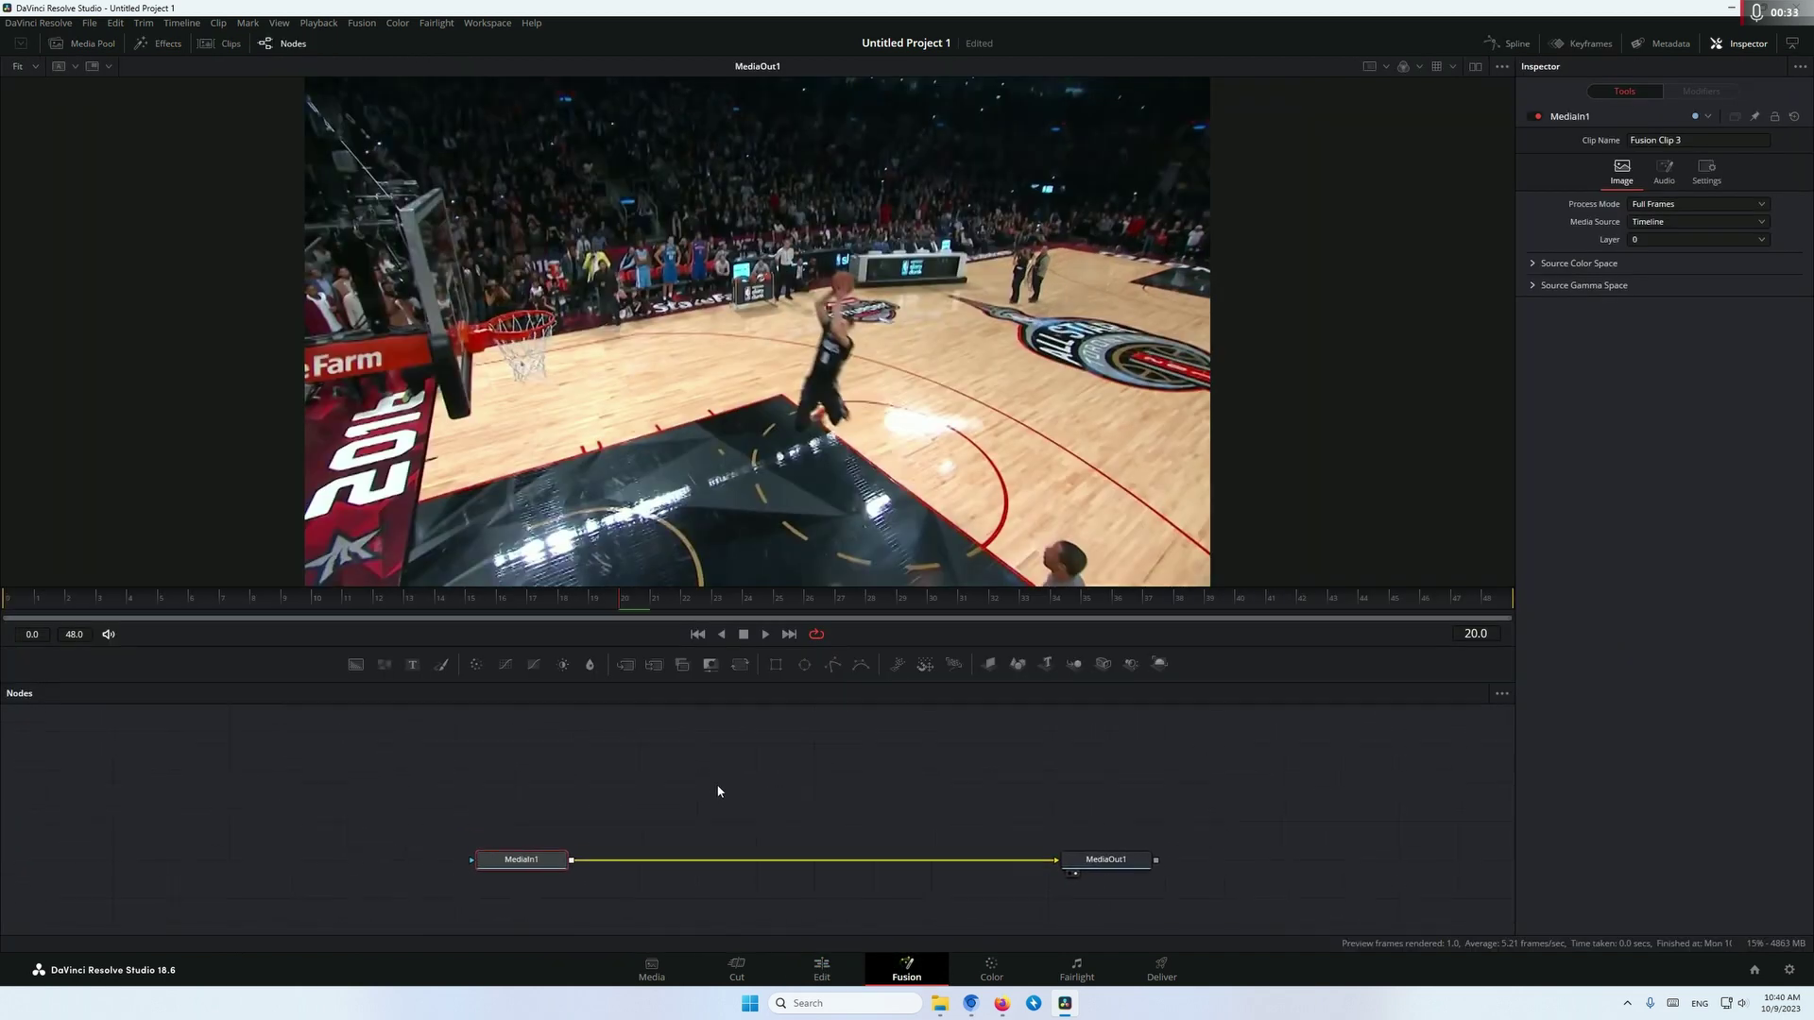
# Add a Magic Mask node to the composition and feed it from the MediaIn1 node.
pyautogui.hotkey('shift', 'space')
pyautogui.write('magic')
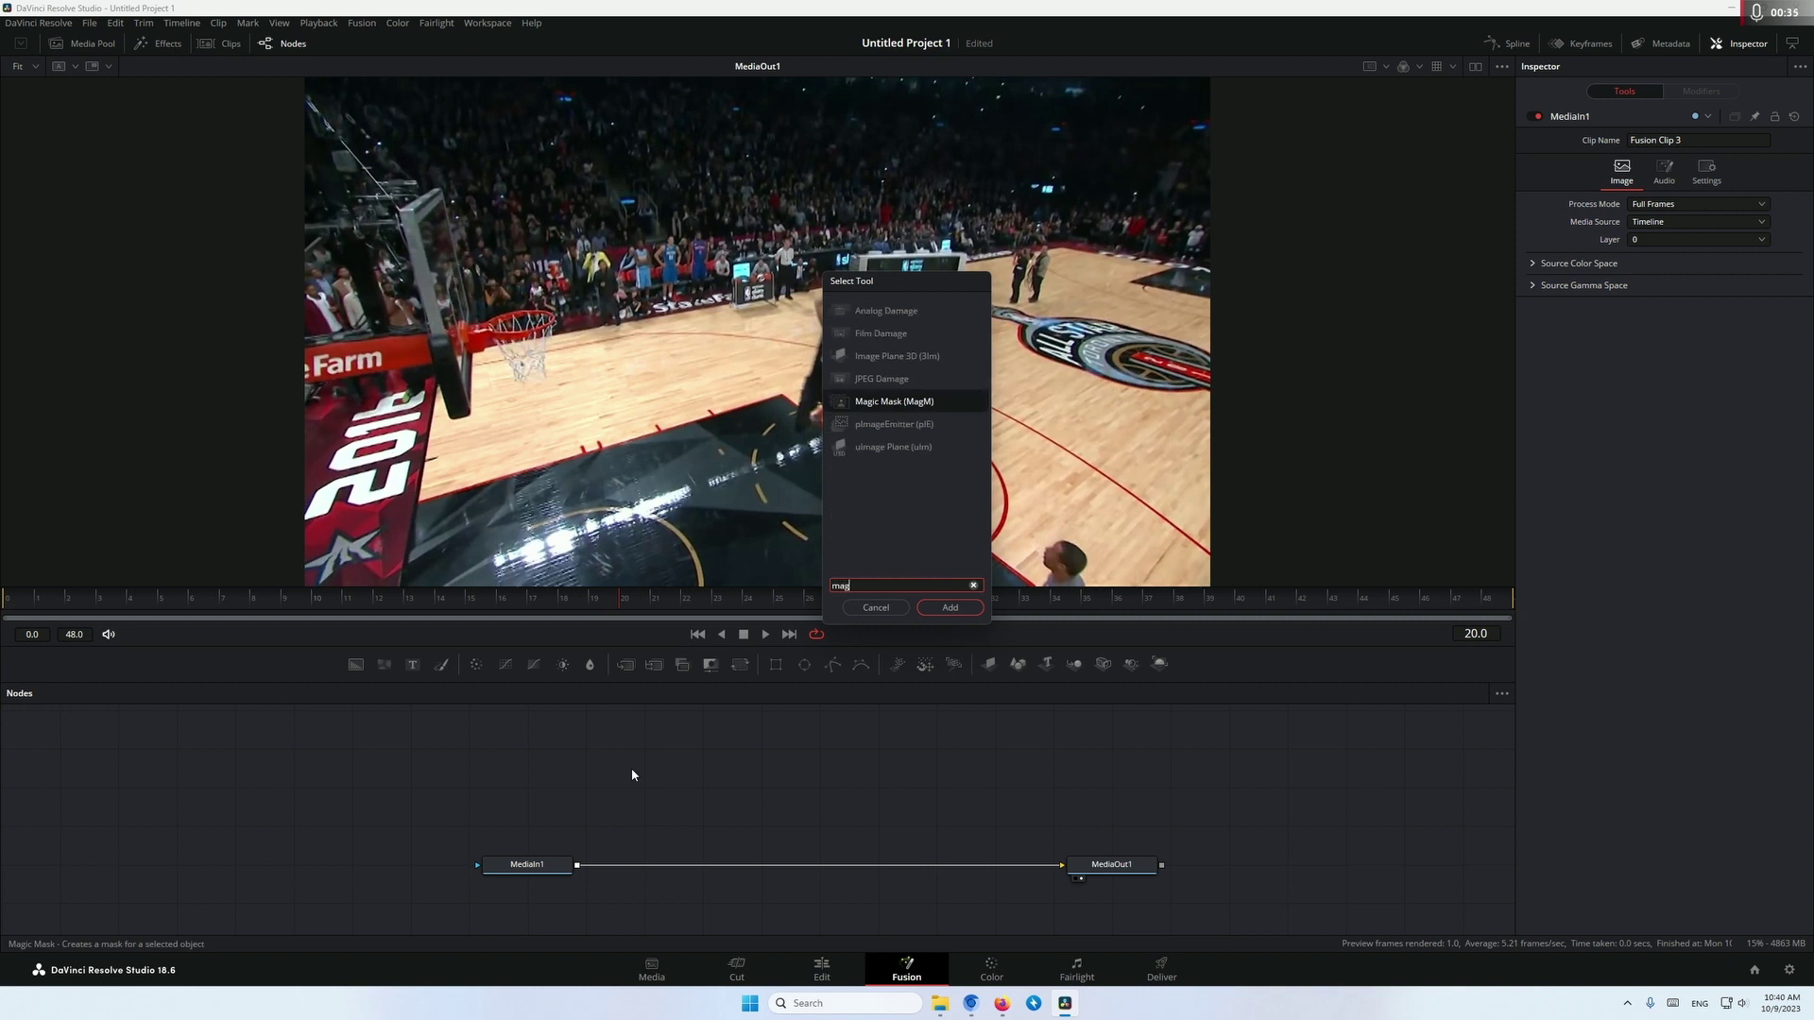
pyautogui.press('Return')
pyautogui.moveTo(675, 766); pyautogui.dragTo(733, 805)
pyautogui.moveTo(577, 864); pyautogui.dragTo(665, 790)
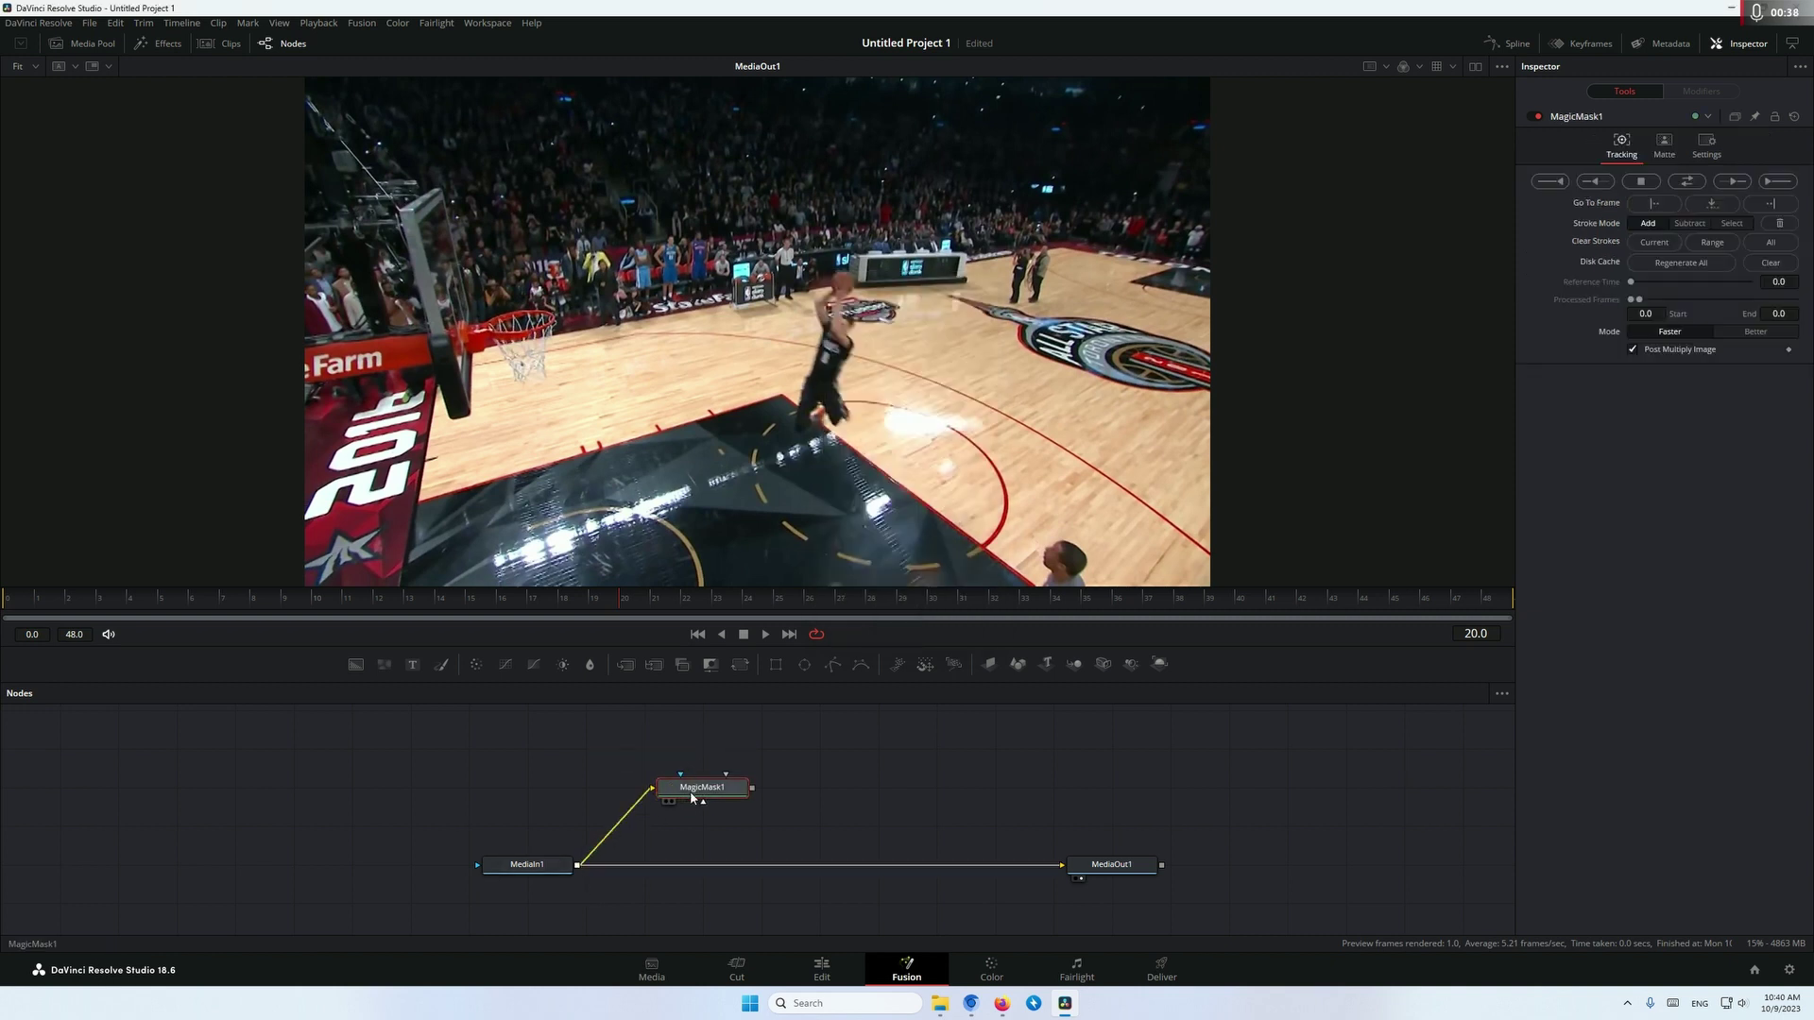
# View the Magic Mask, stroke over the dunking player at frame 6, and track the mask in both directions.
pyautogui.press('1')
pyautogui.moveTo(623, 599); pyautogui.dragTo(190, 608)
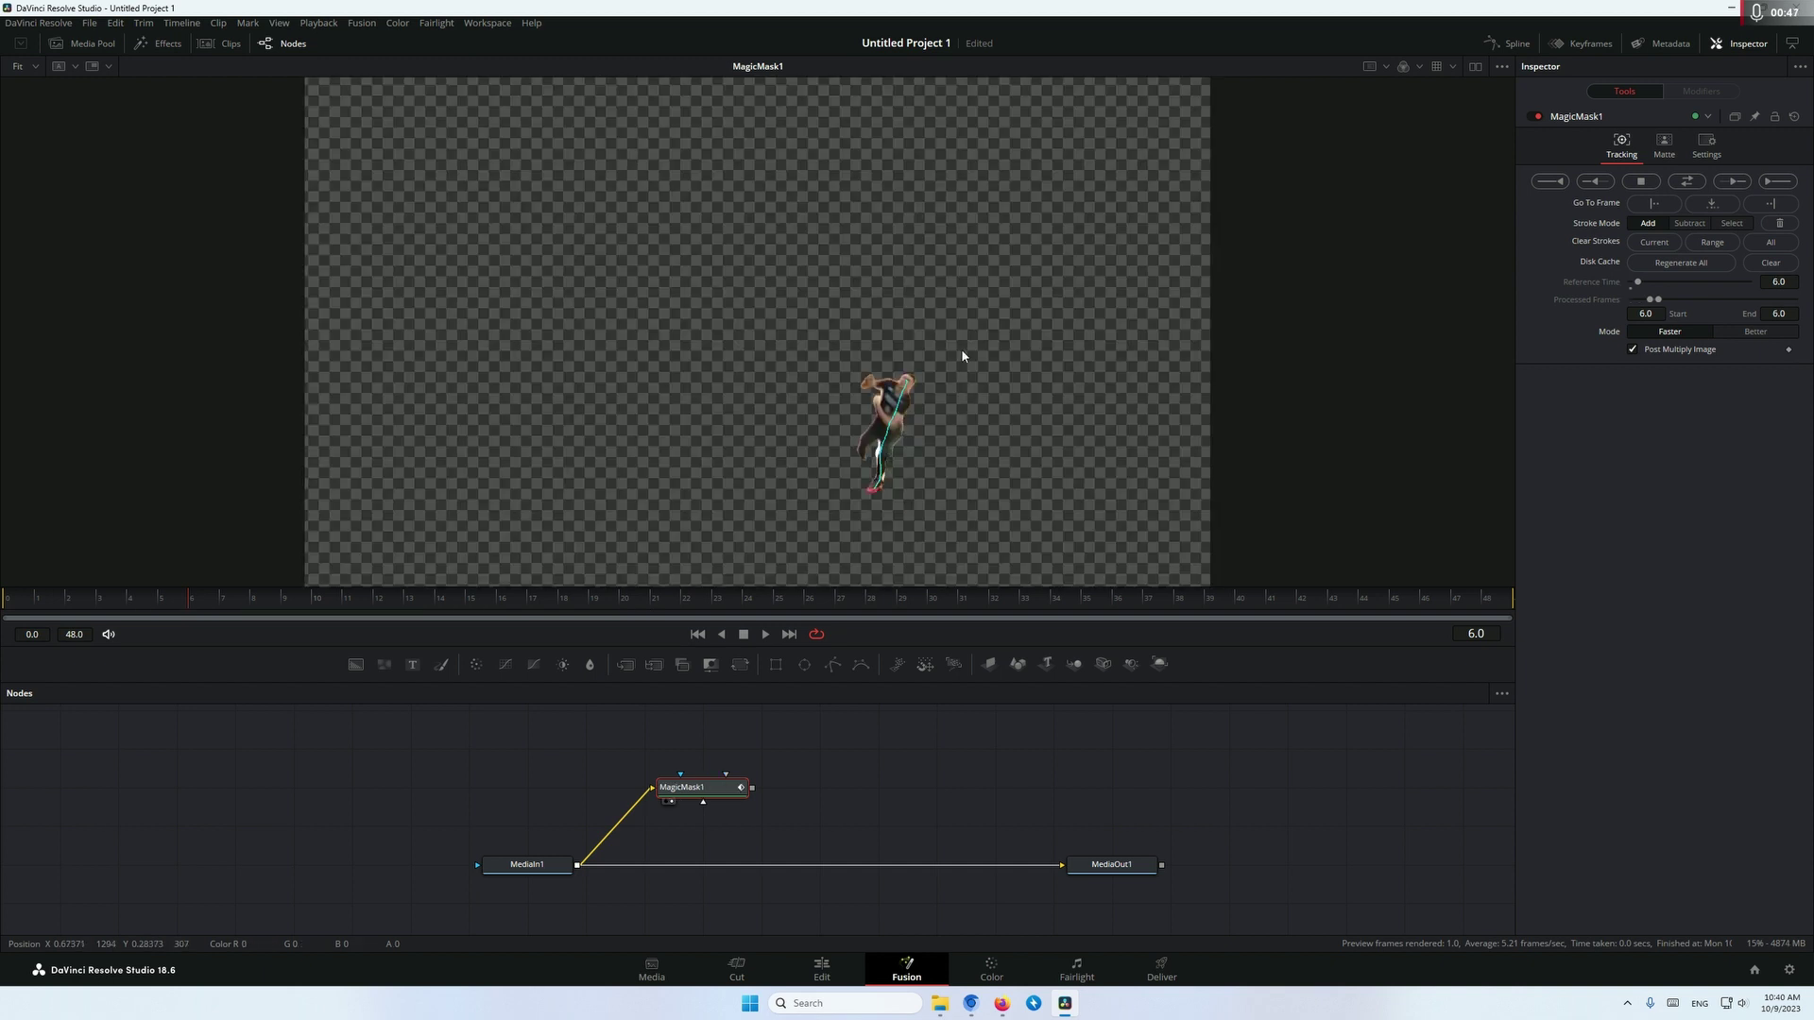
pyautogui.click(1686, 185)
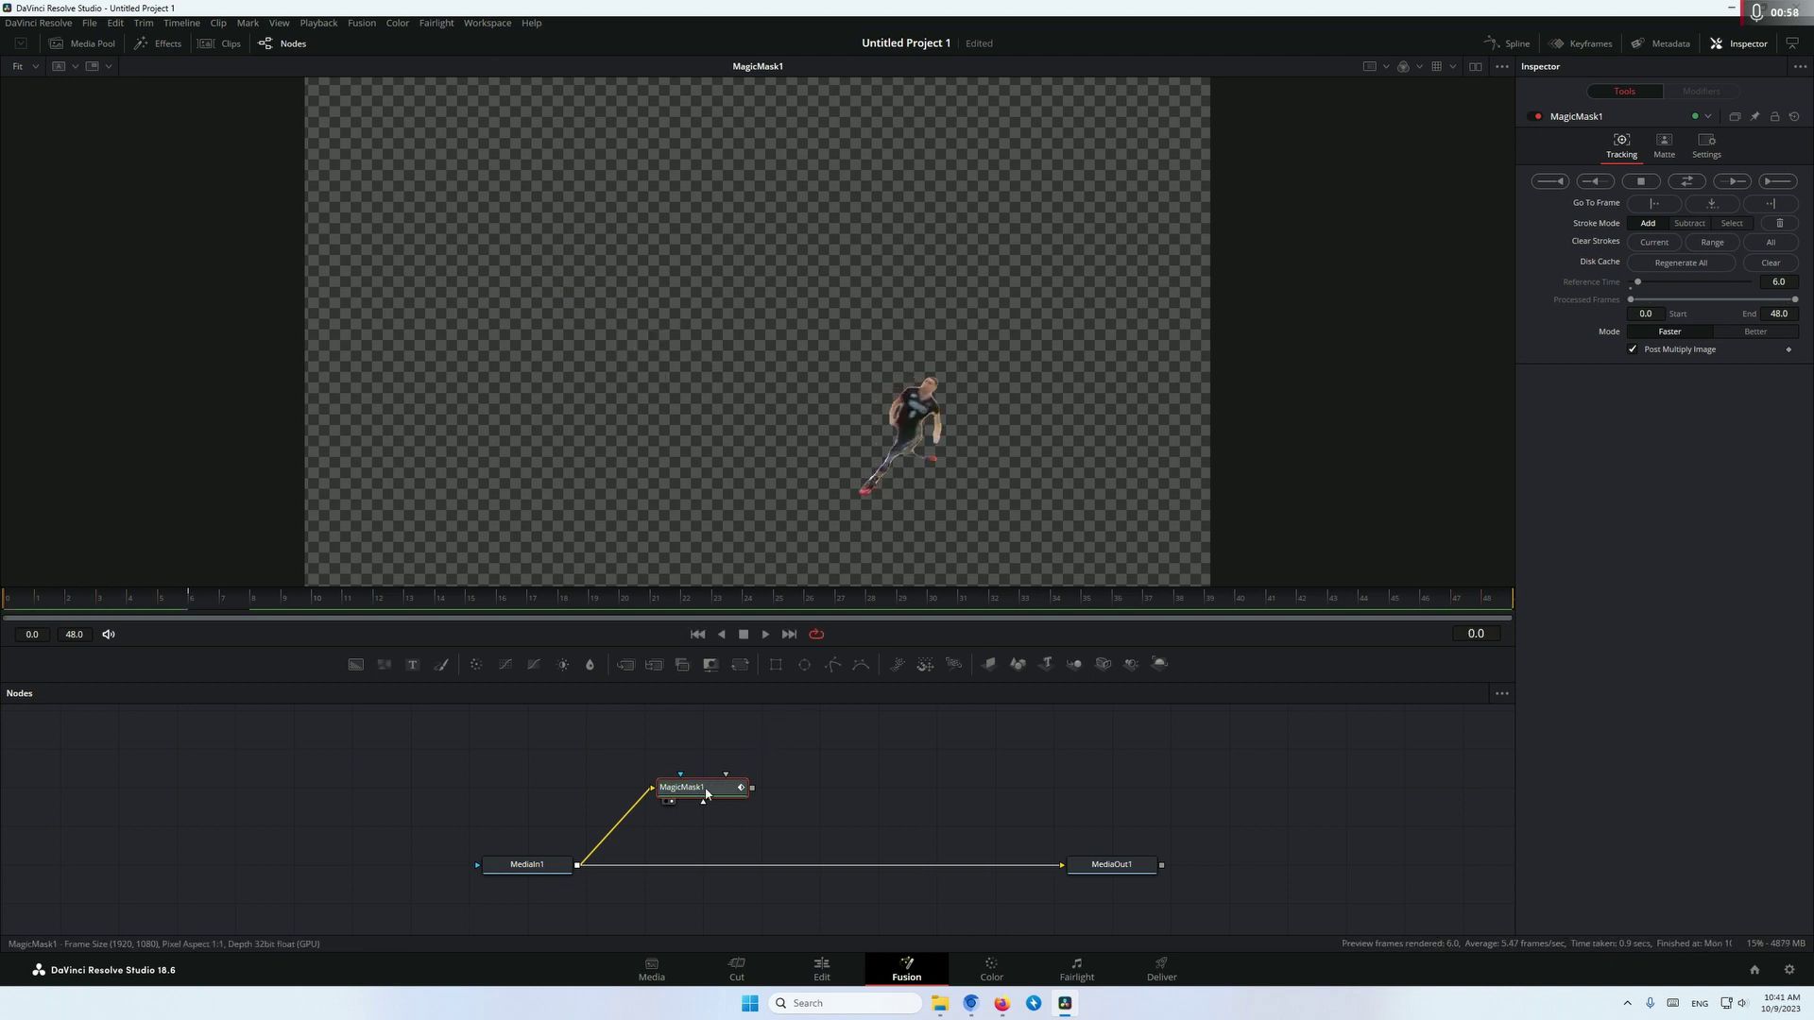
# Make room beside the Magic Mask node and add a Duplicate node after it.
pyautogui.moveTo(699, 787); pyautogui.dragTo(640, 786)
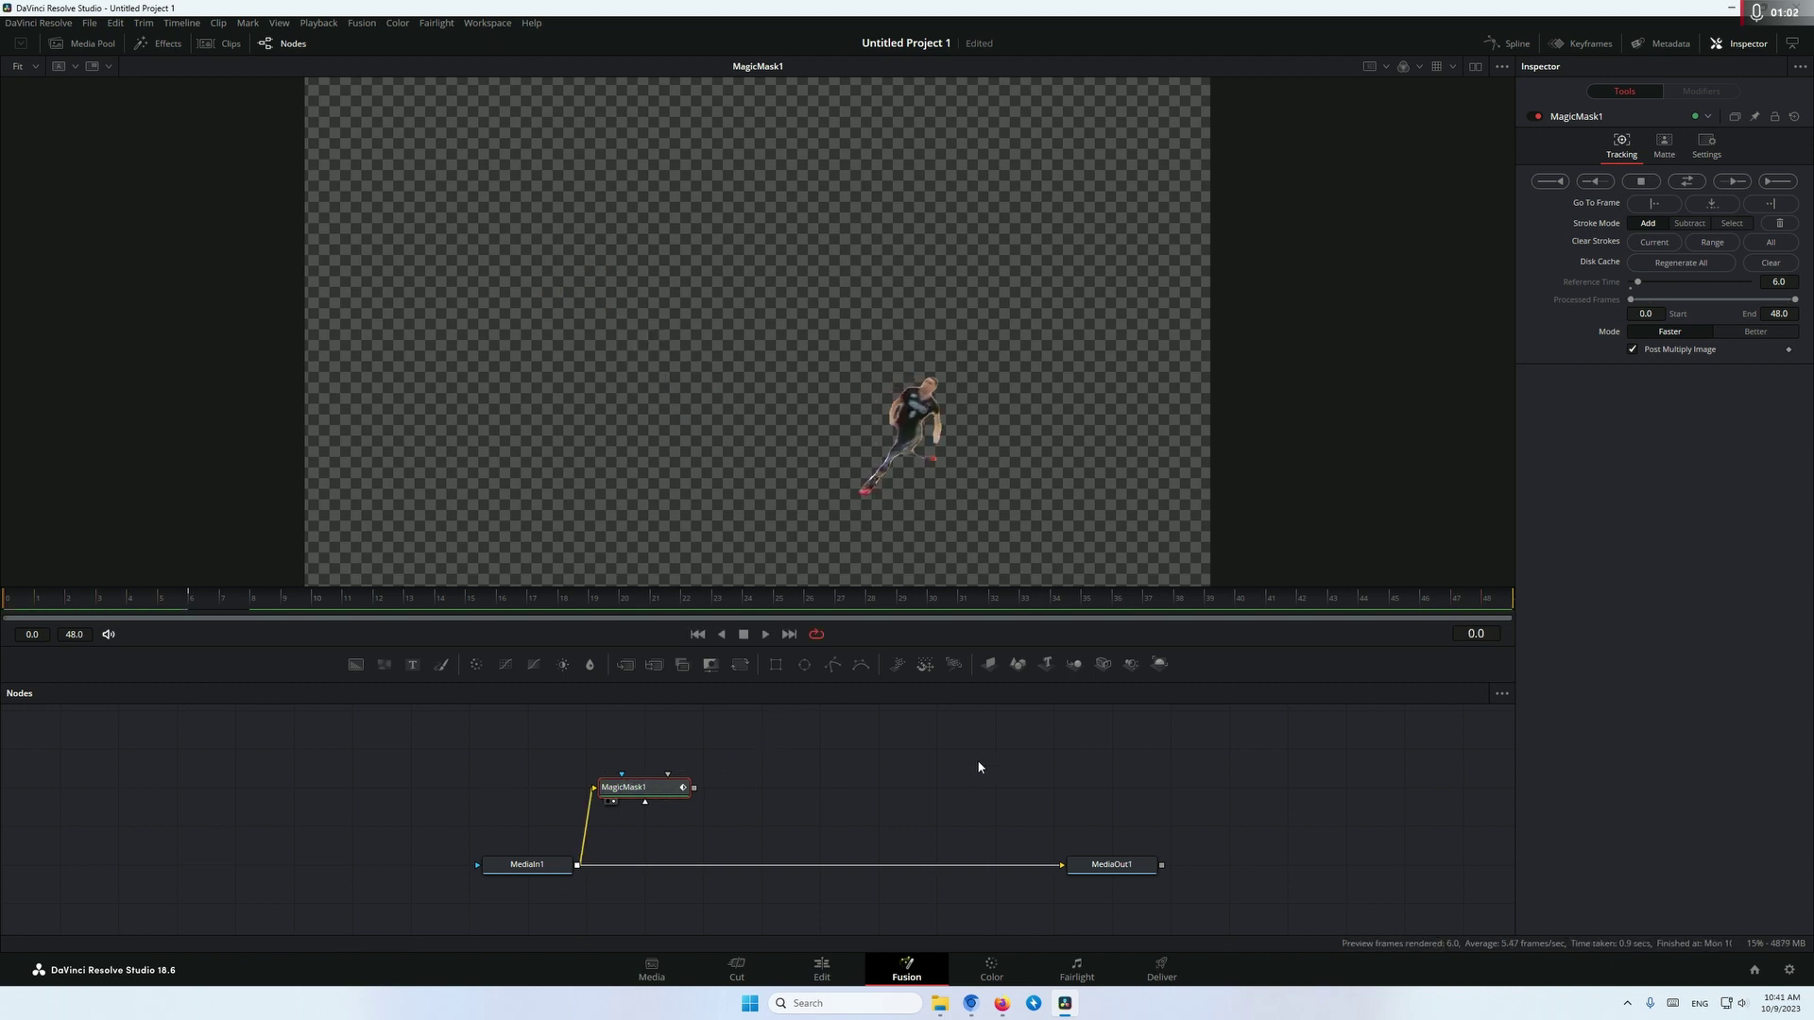
pyautogui.hotkey('shift', 'space')
pyautogui.write('duplic')
pyautogui.press('Return')
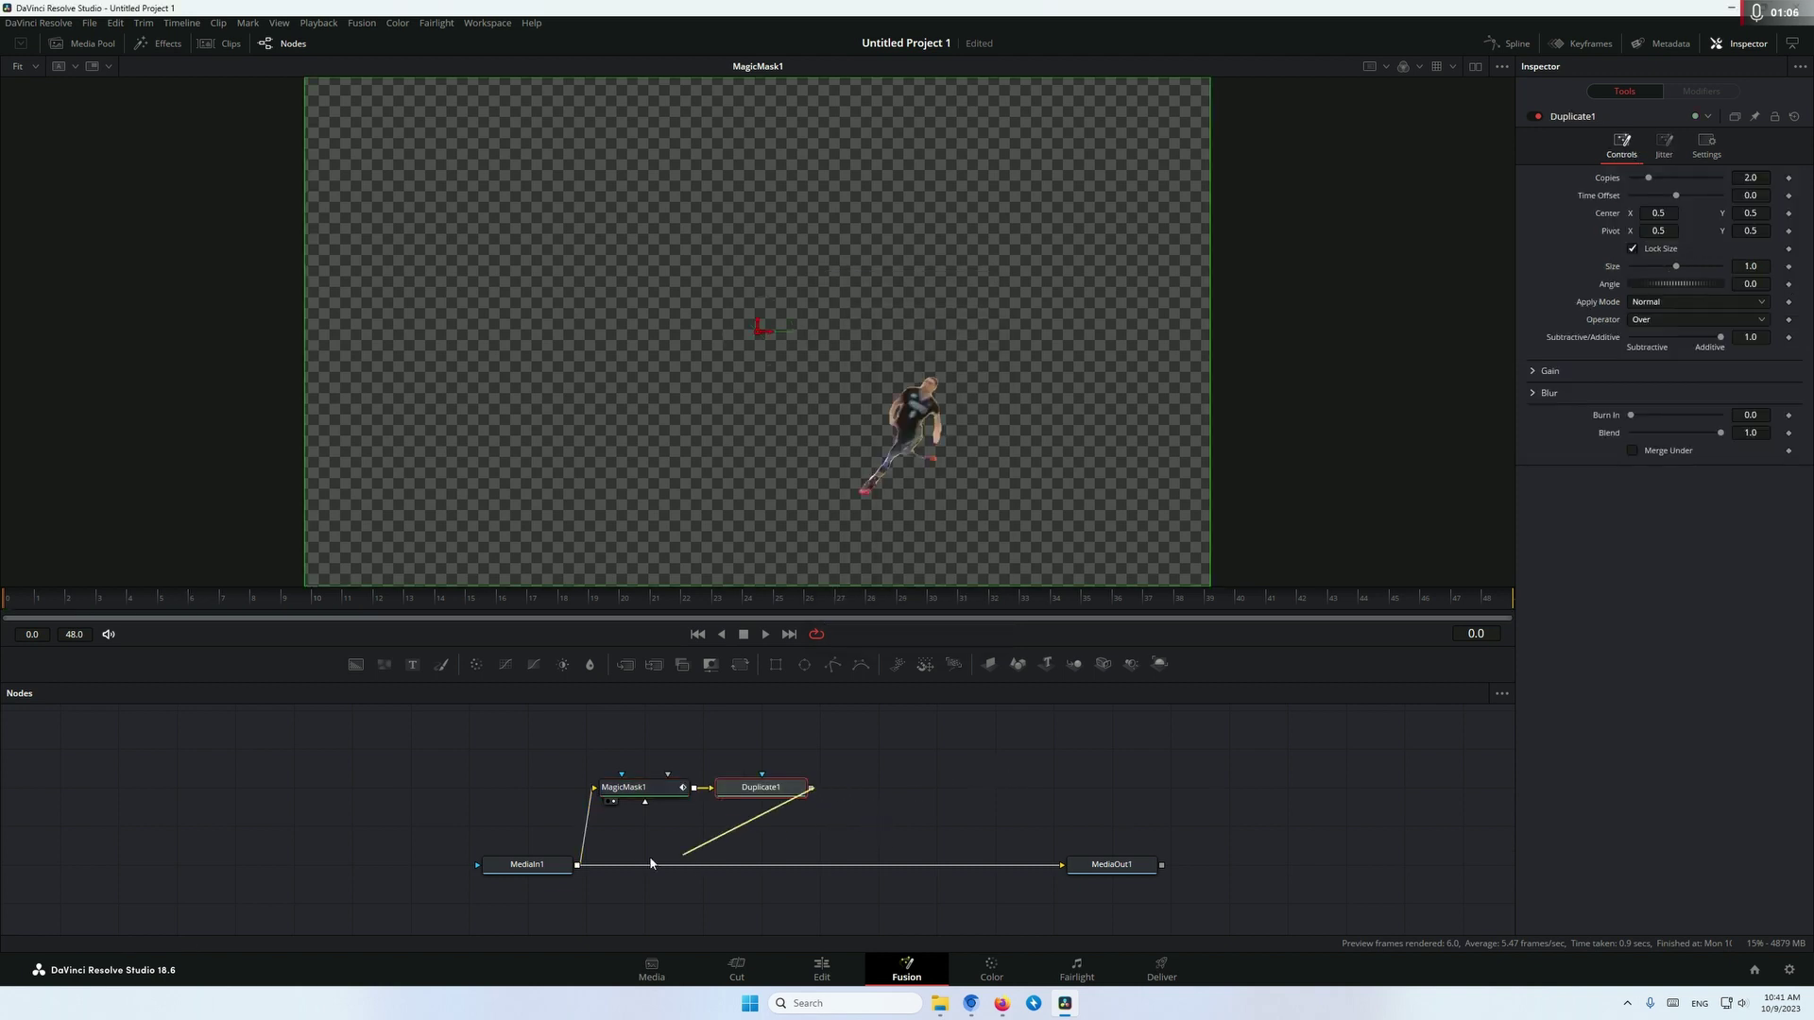
# Merge the Duplicate node's output over MediaIn1 and view the merged result at frame 18.
pyautogui.moveTo(650, 862); pyautogui.dragTo(581, 867)
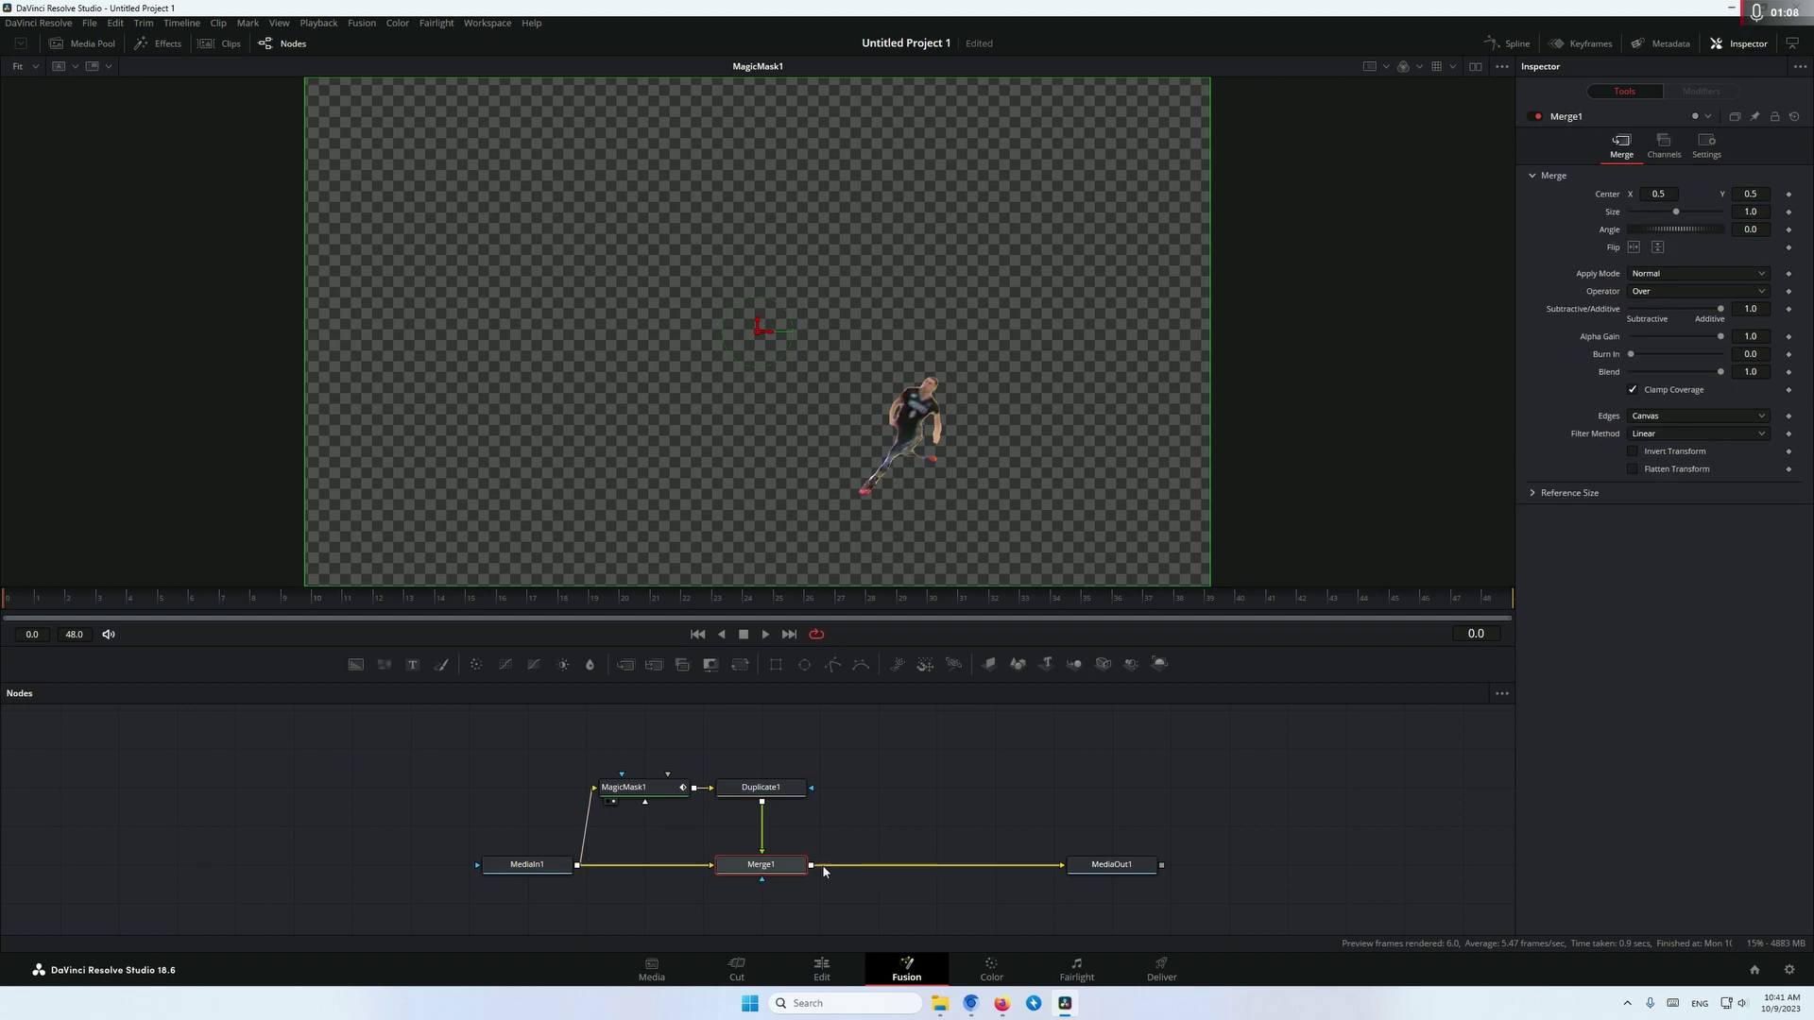
pyautogui.moveTo(769, 867); pyautogui.dragTo(930, 346)
pyautogui.click(582, 602)
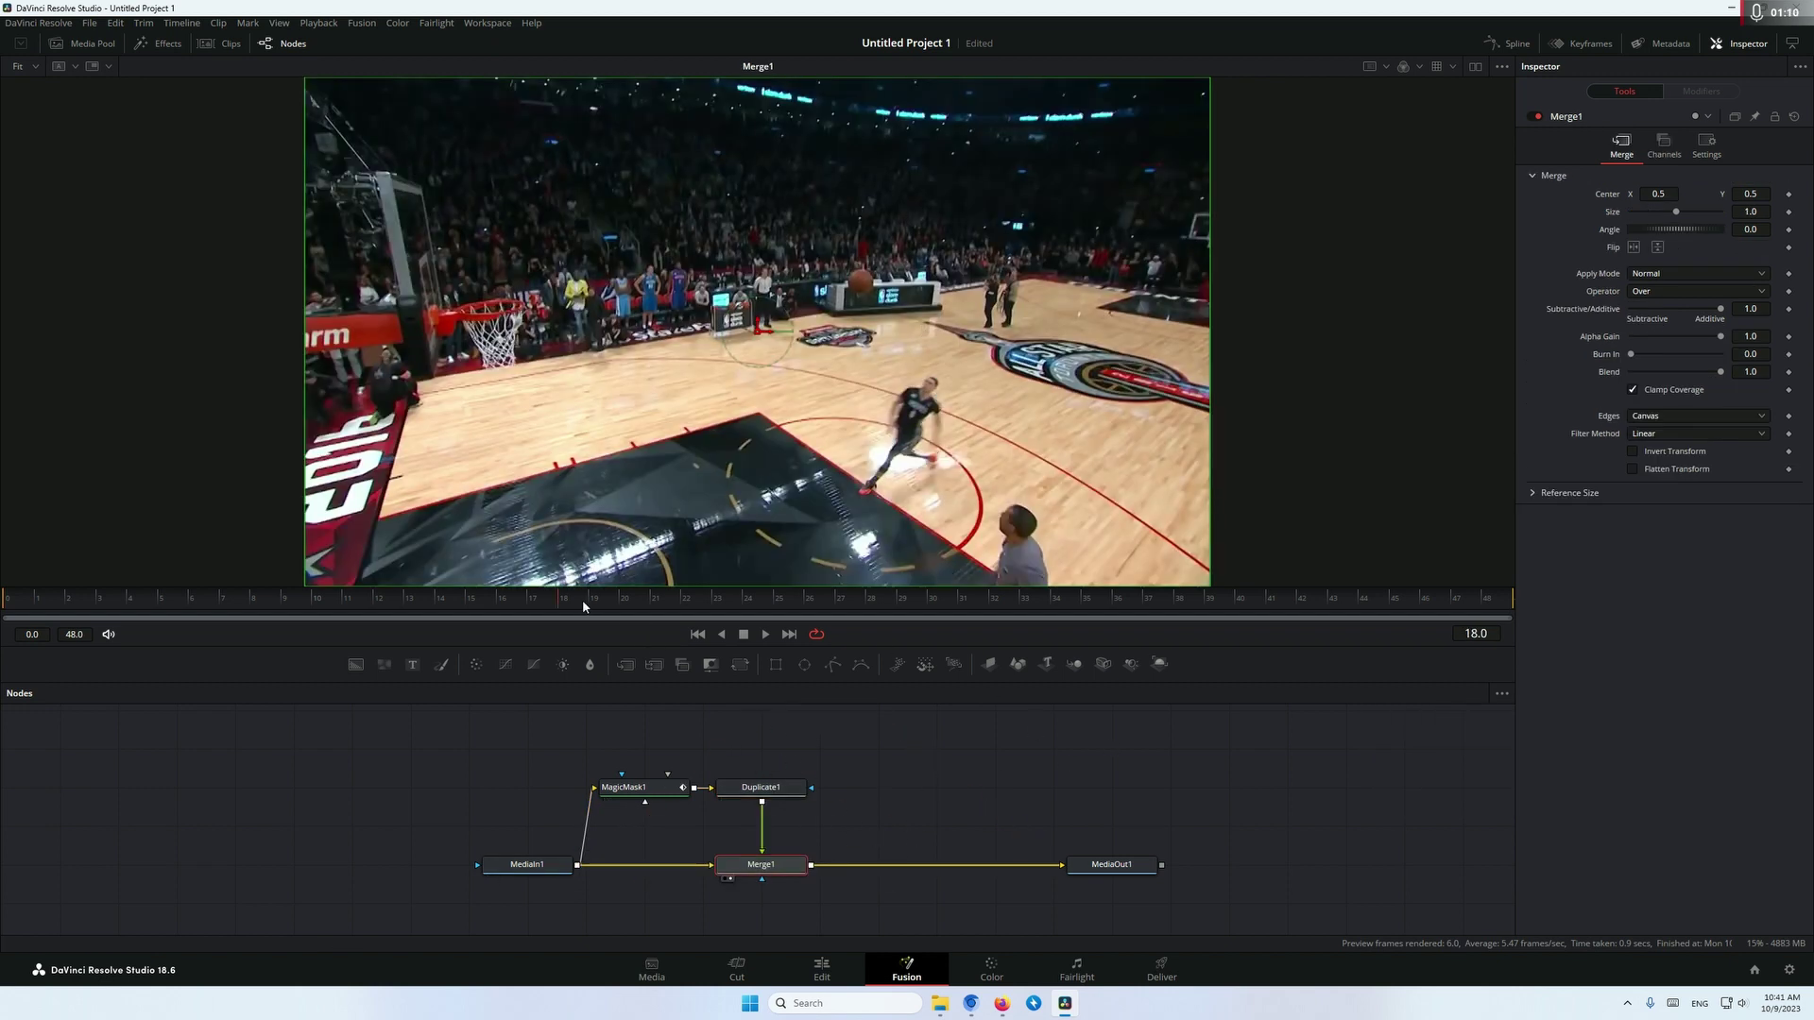
# Set the Duplicate node to 5 copies with a time offset of -5, enable Merge Under, and scrub through the result.
pyautogui.click(785, 792)
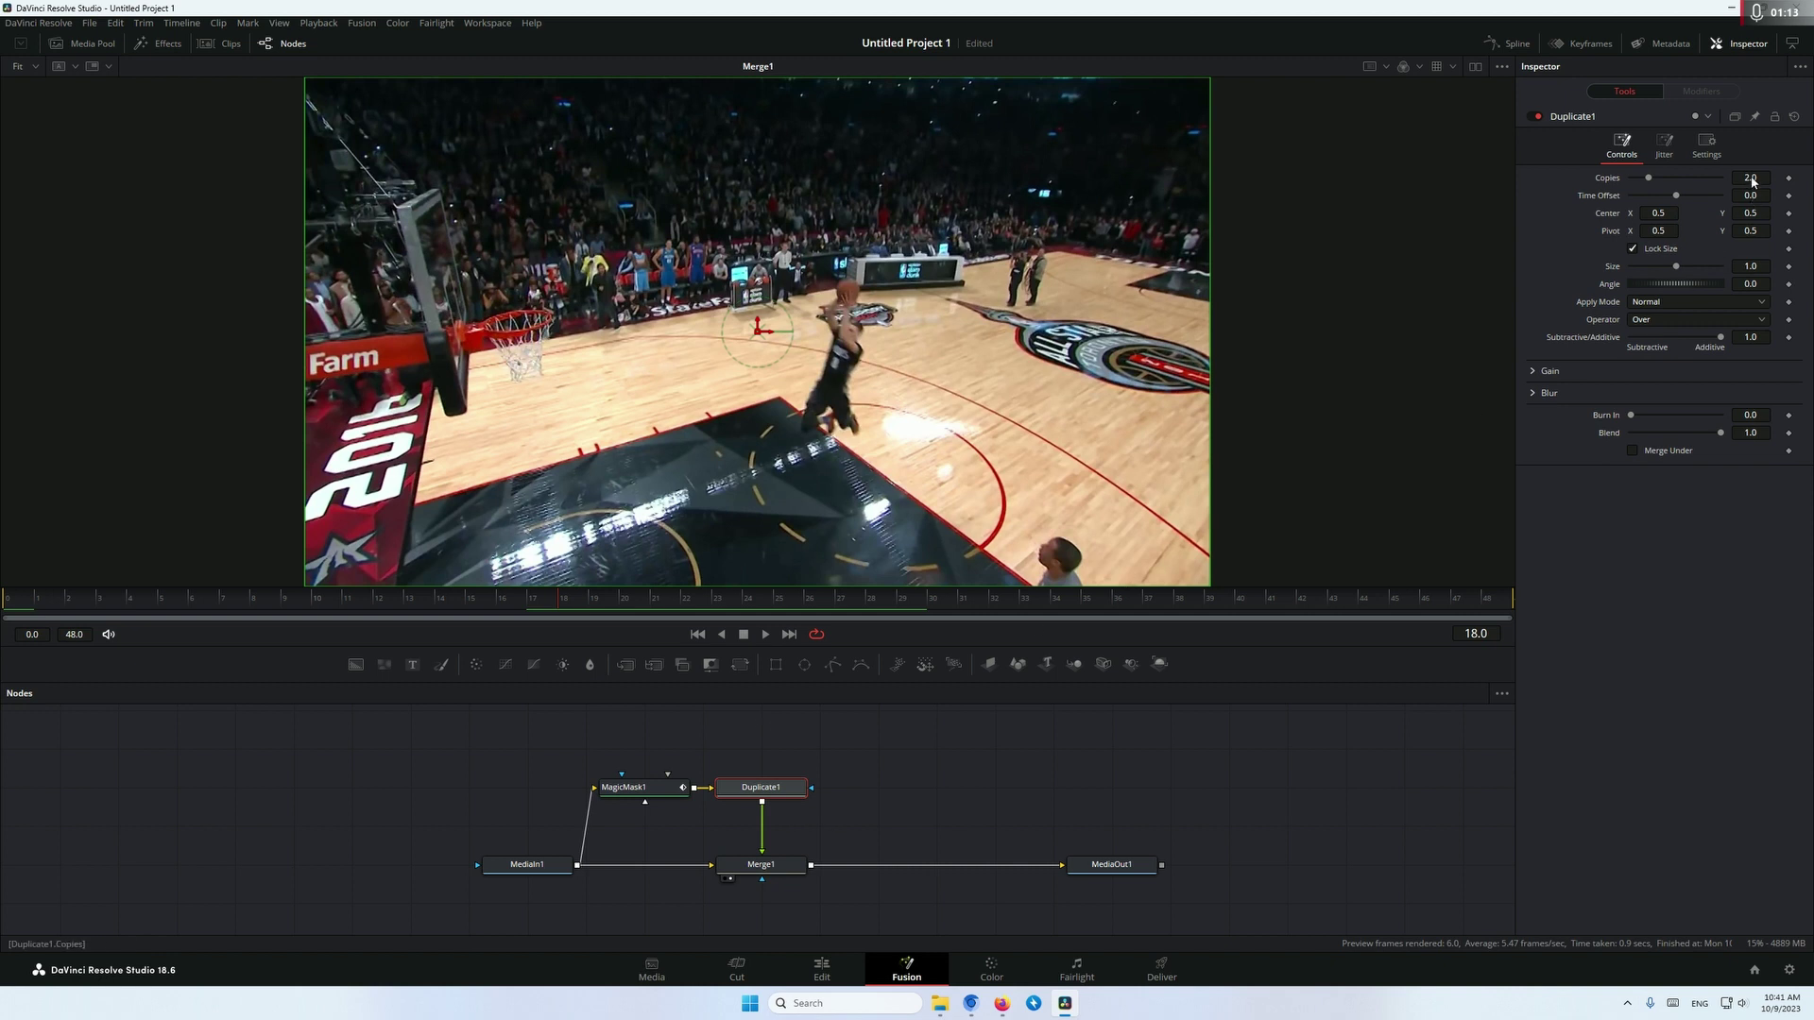
pyautogui.write('5')
pyautogui.press('Tab')
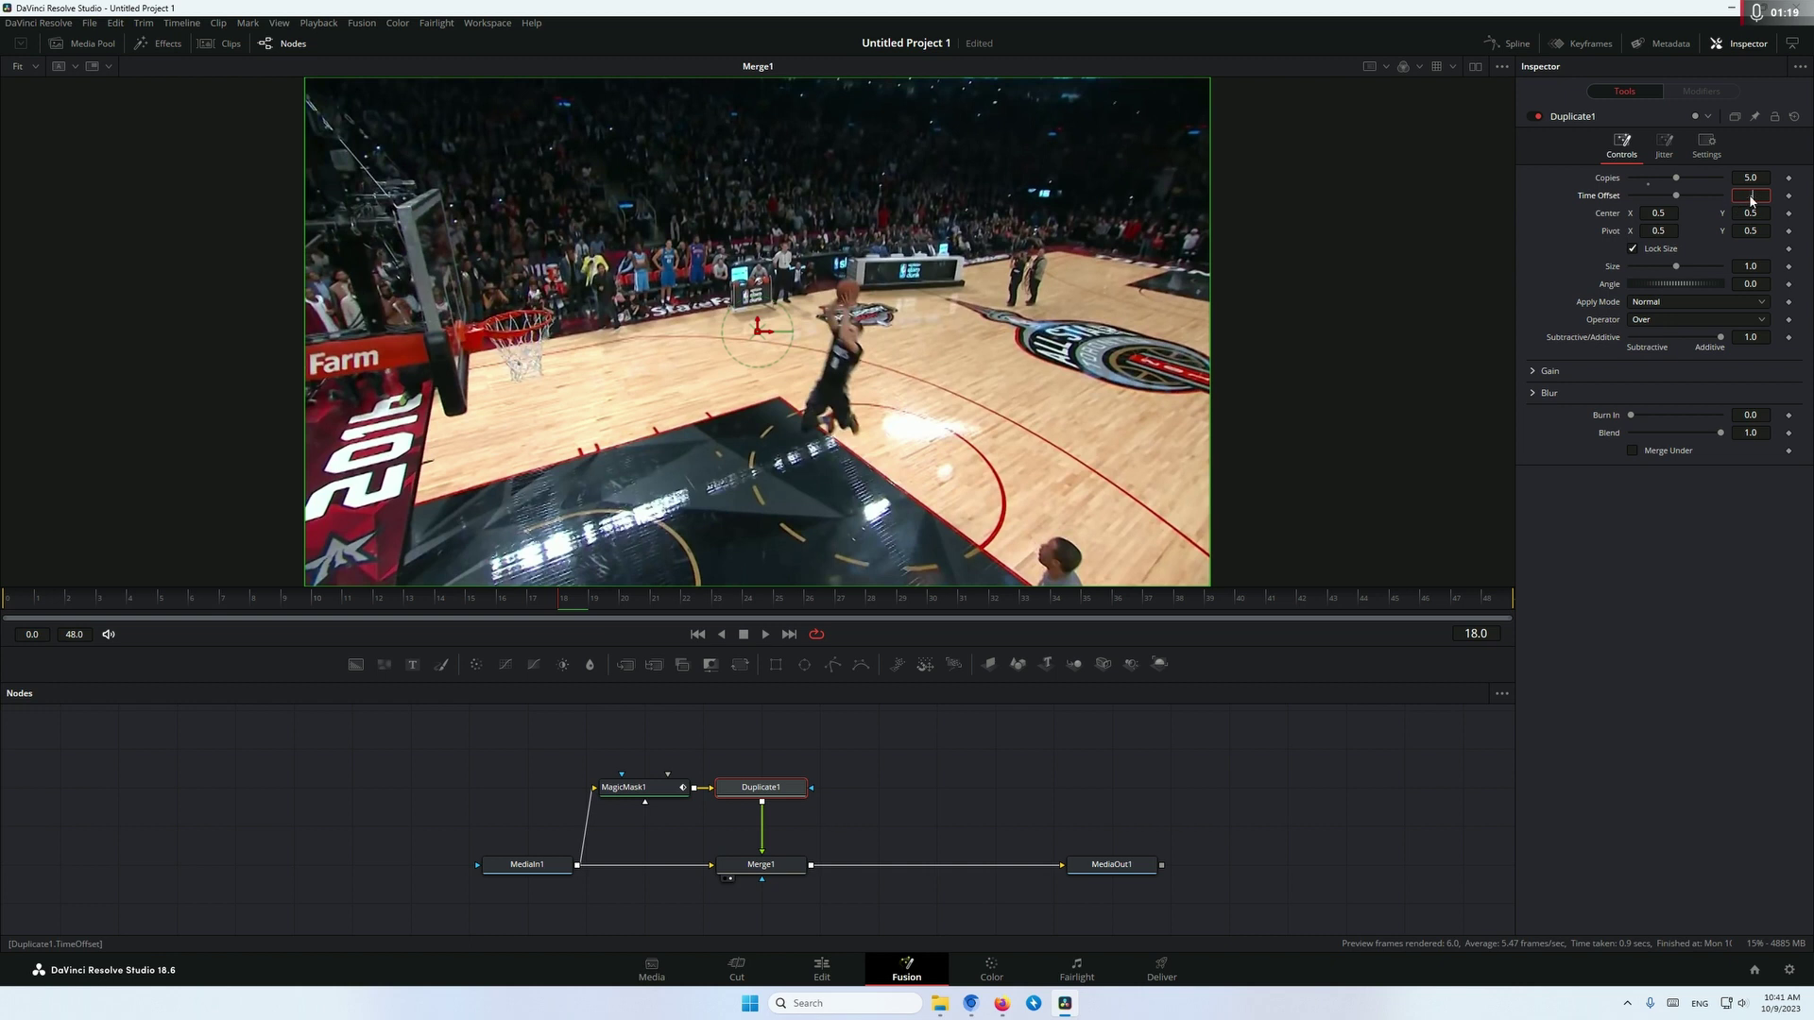
pyautogui.press('Tab')
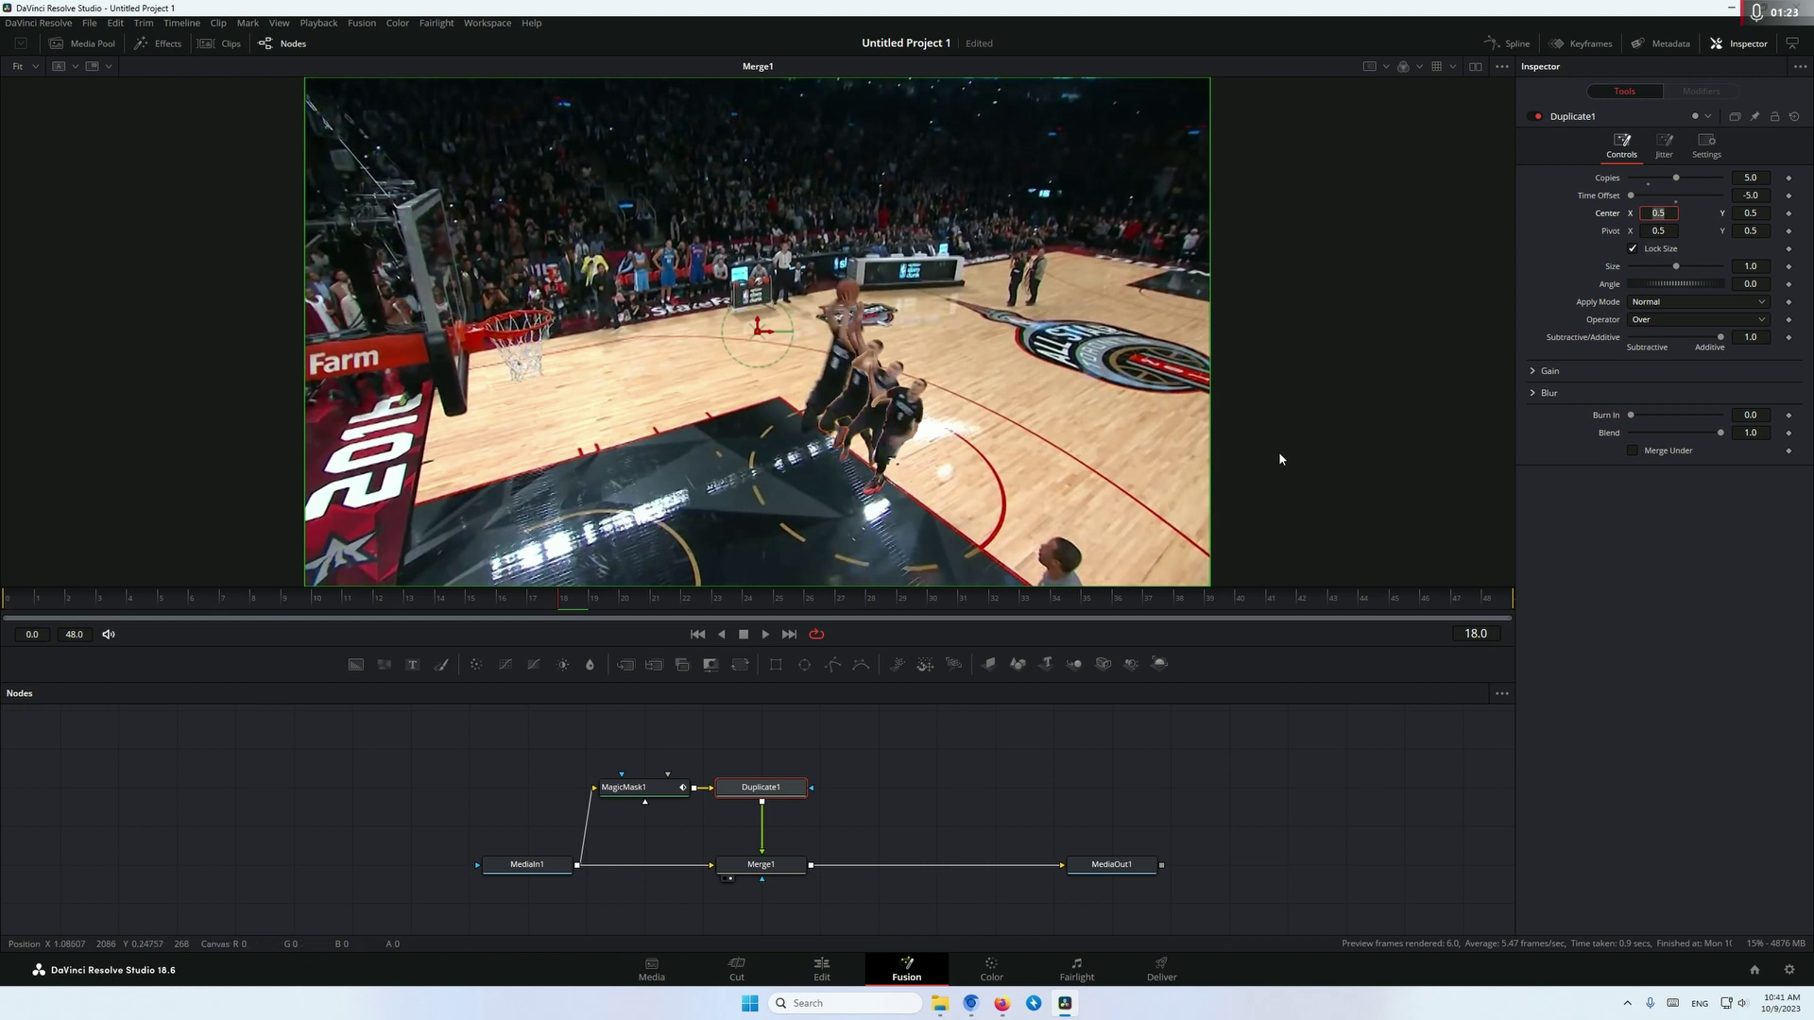
pyautogui.click(1634, 452)
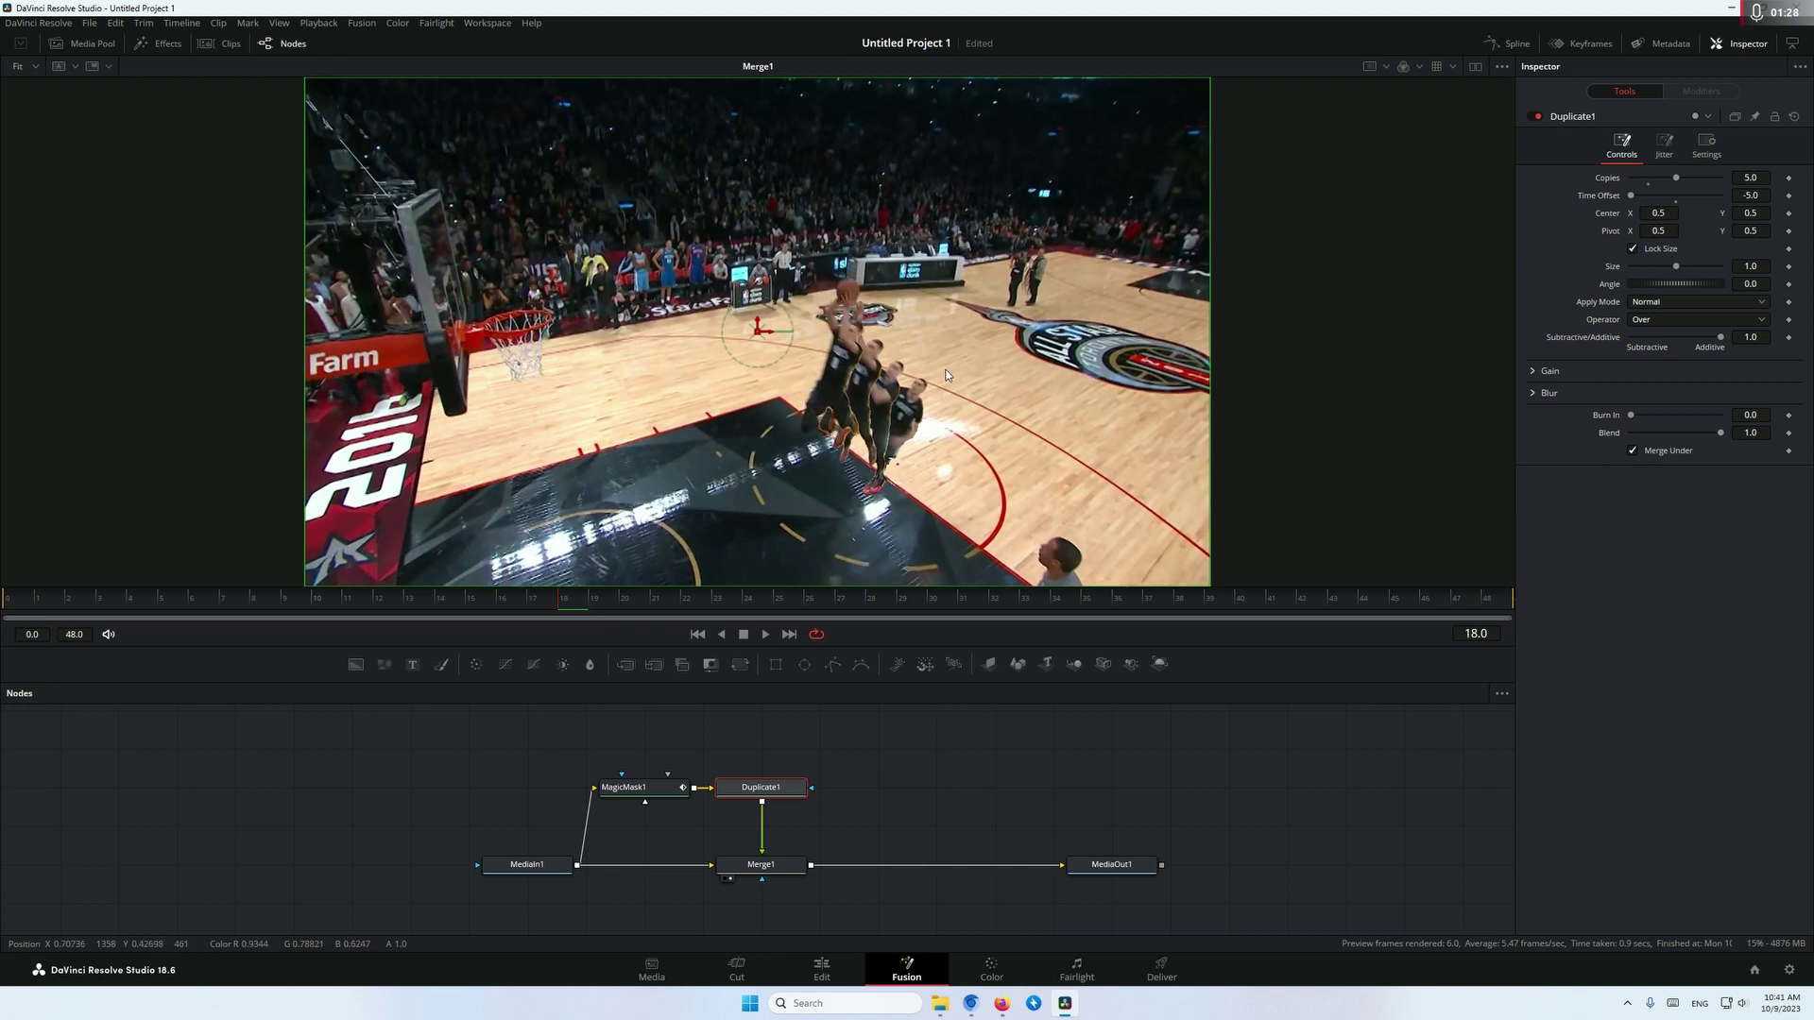
pyautogui.moveTo(325, 597); pyautogui.dragTo(1021, 612)
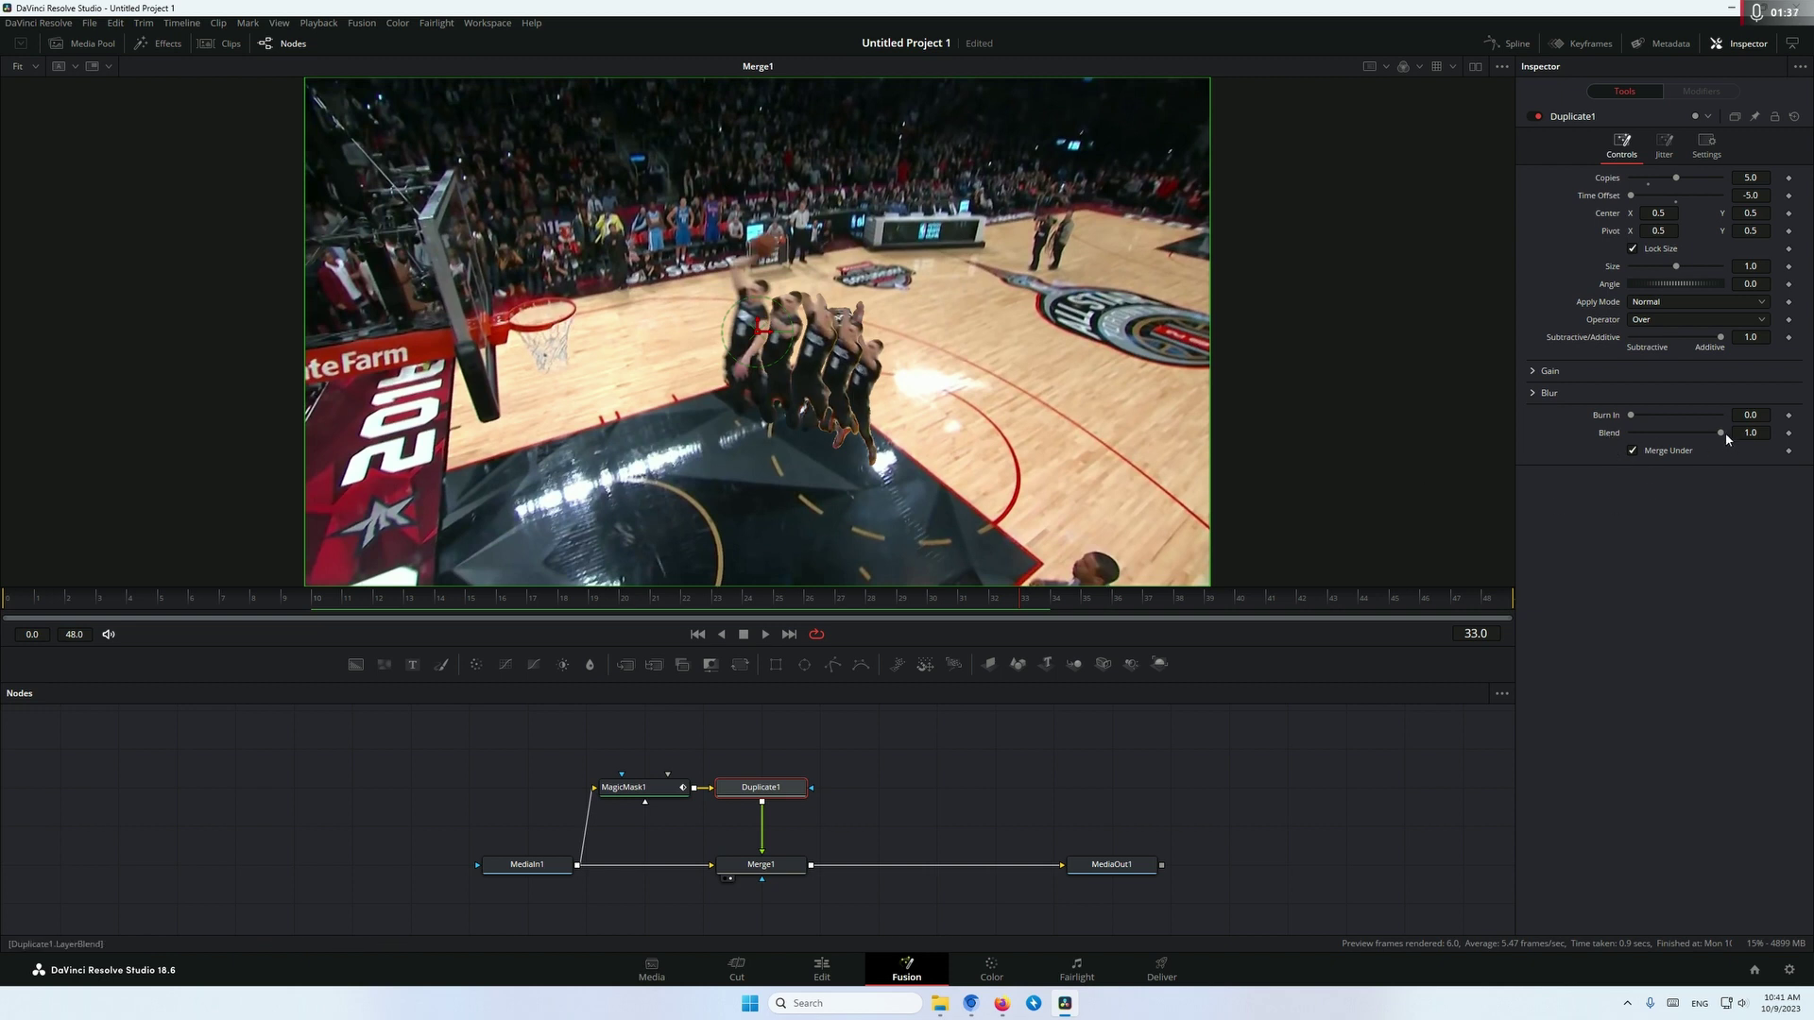
# Set the duplicates' Blend to 0.748, Blur to 0.00276, Blue Scale to 1.78 and Alpha Scale to 0.882, and preview the trail.
pyautogui.moveTo(1720, 435); pyautogui.dragTo(1700, 442)
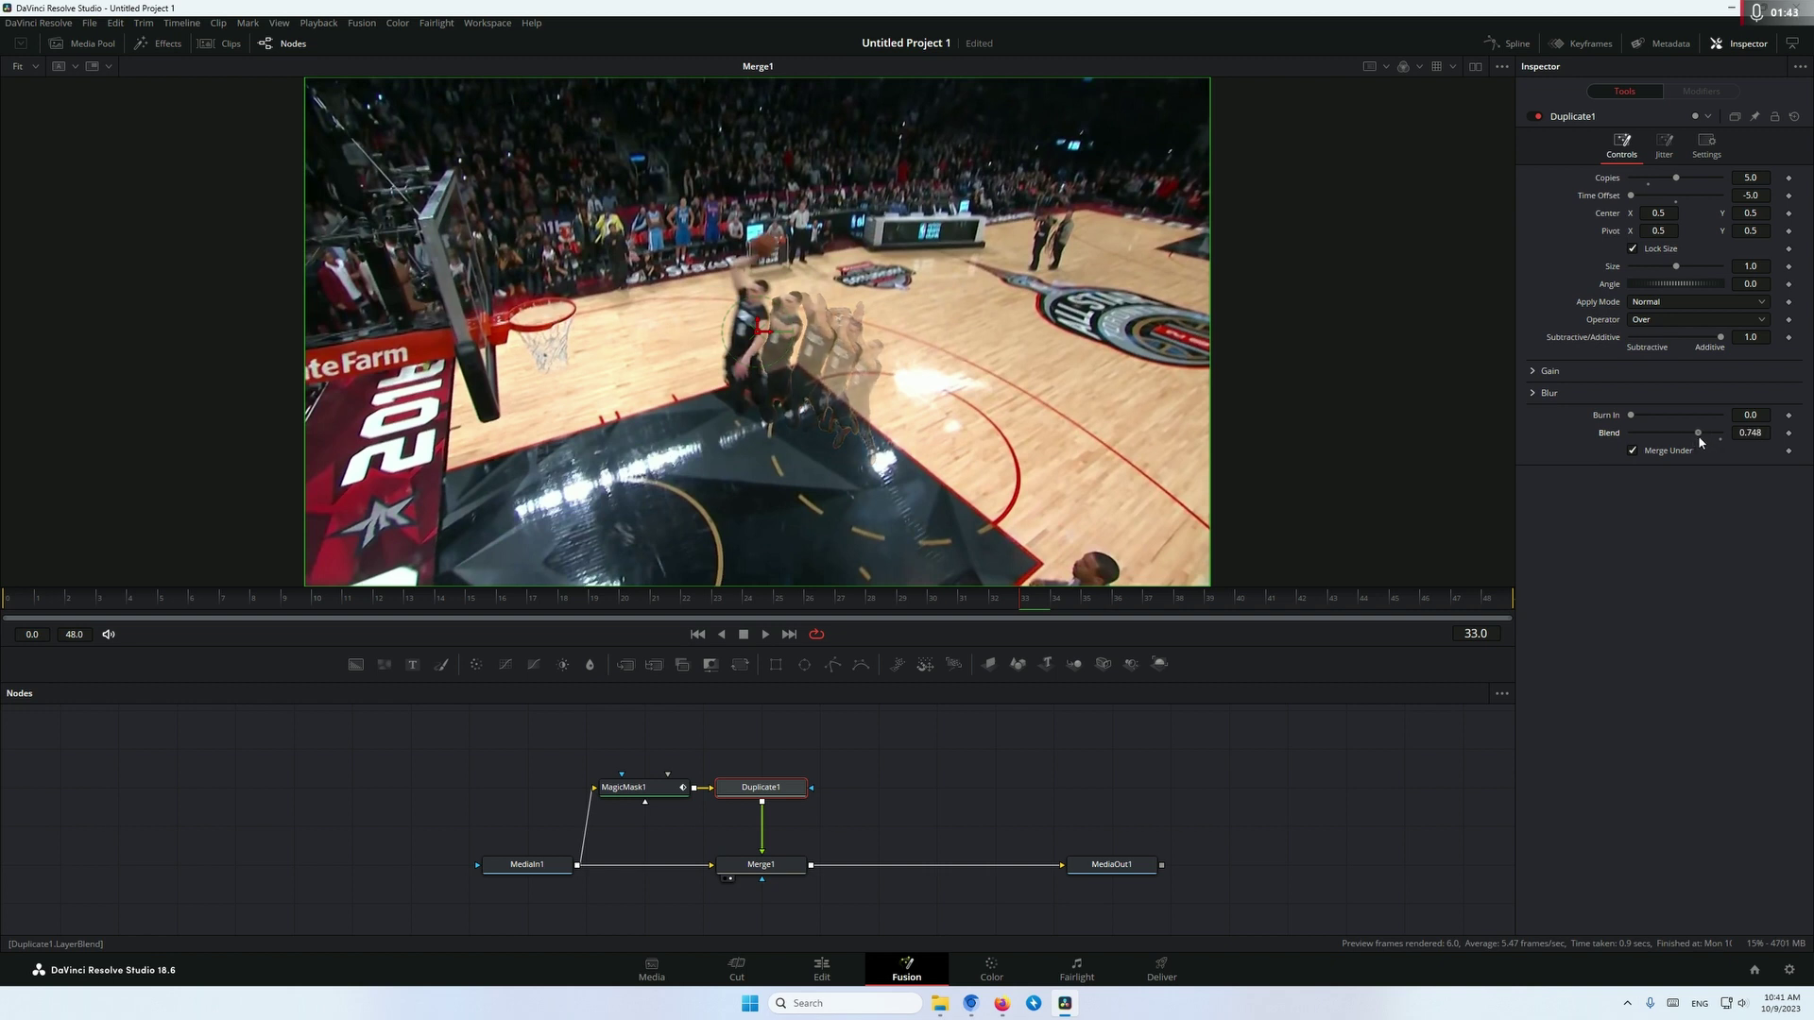
pyautogui.click(1526, 393)
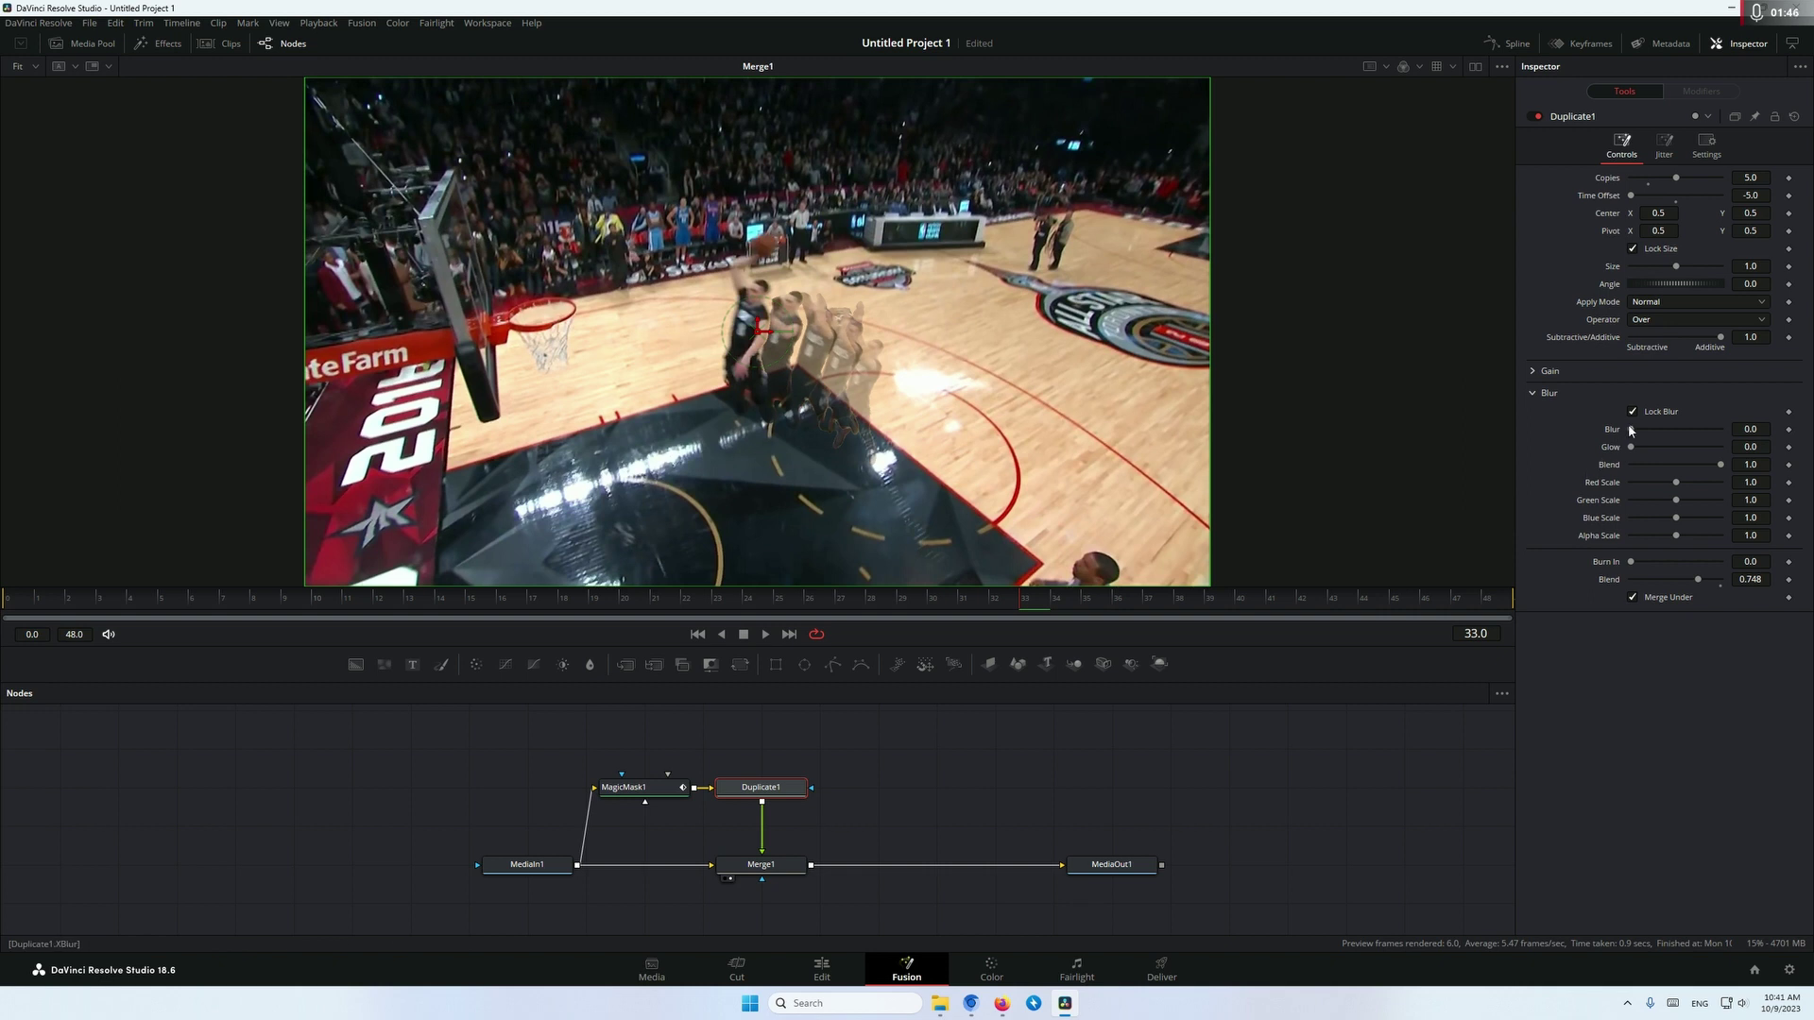
pyautogui.moveTo(1630, 430); pyautogui.dragTo(1636, 431)
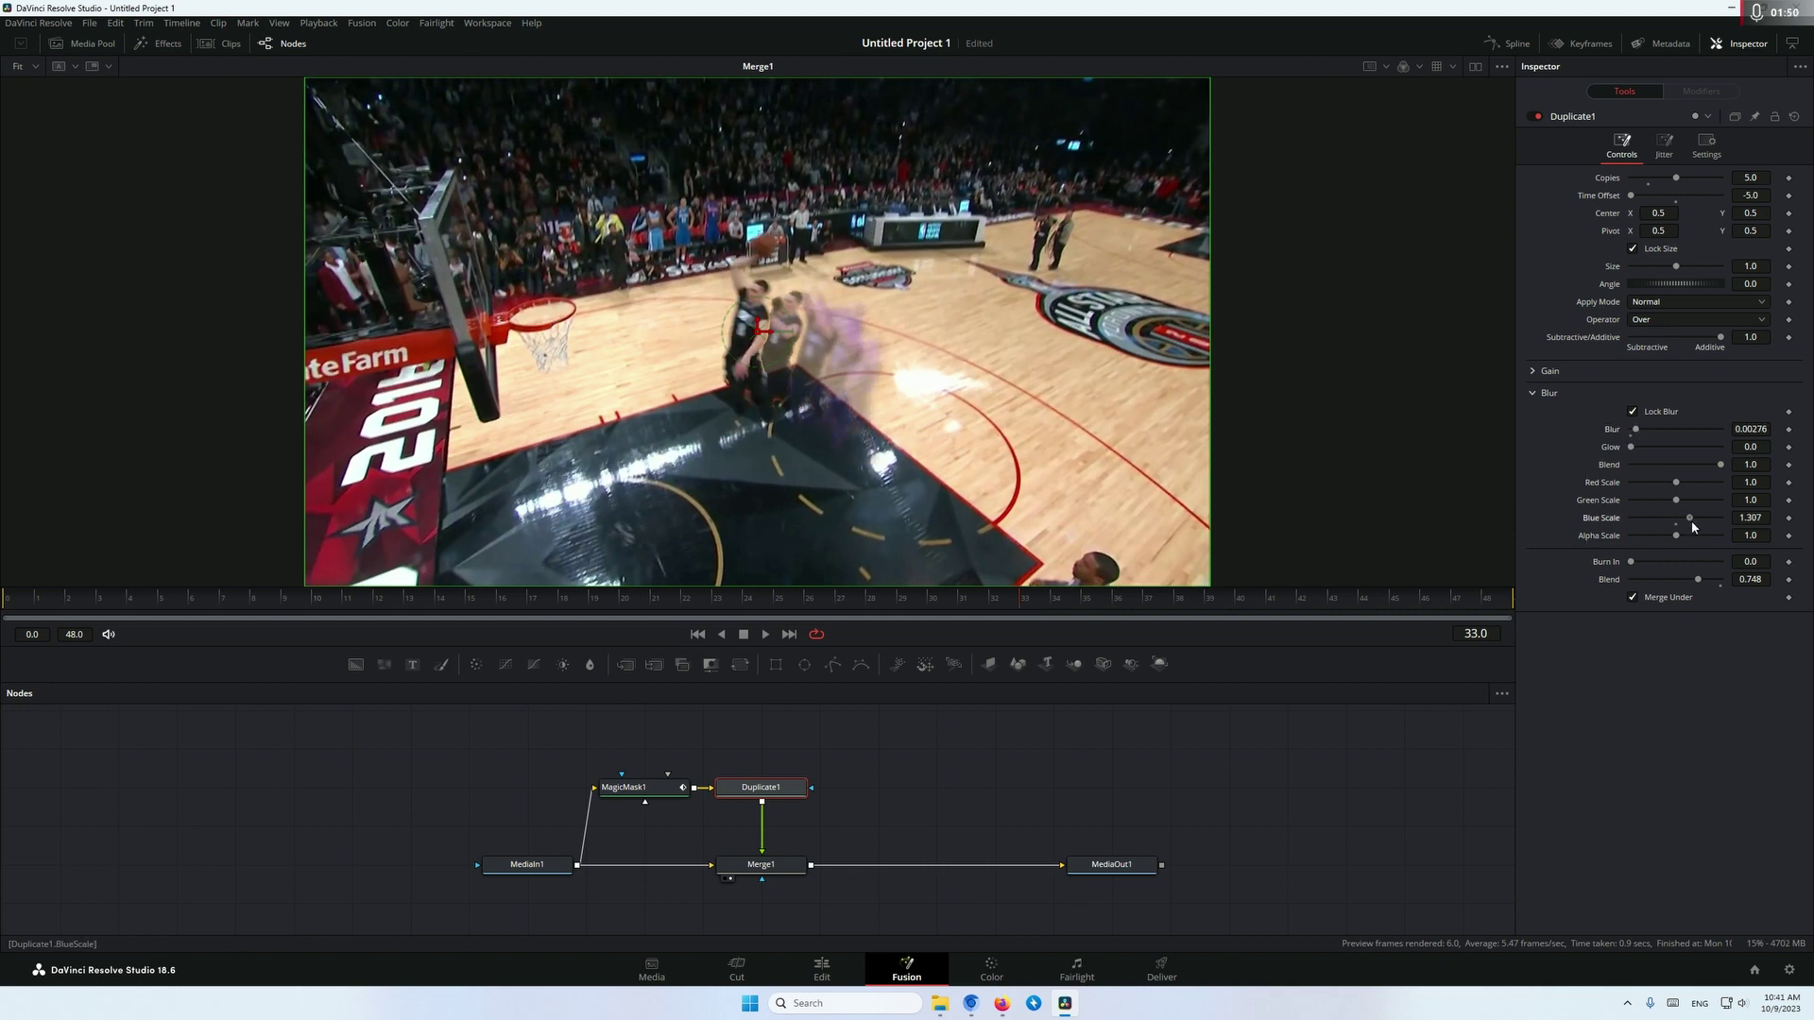
pyautogui.moveTo(1700, 520); pyautogui.dragTo(1666, 536)
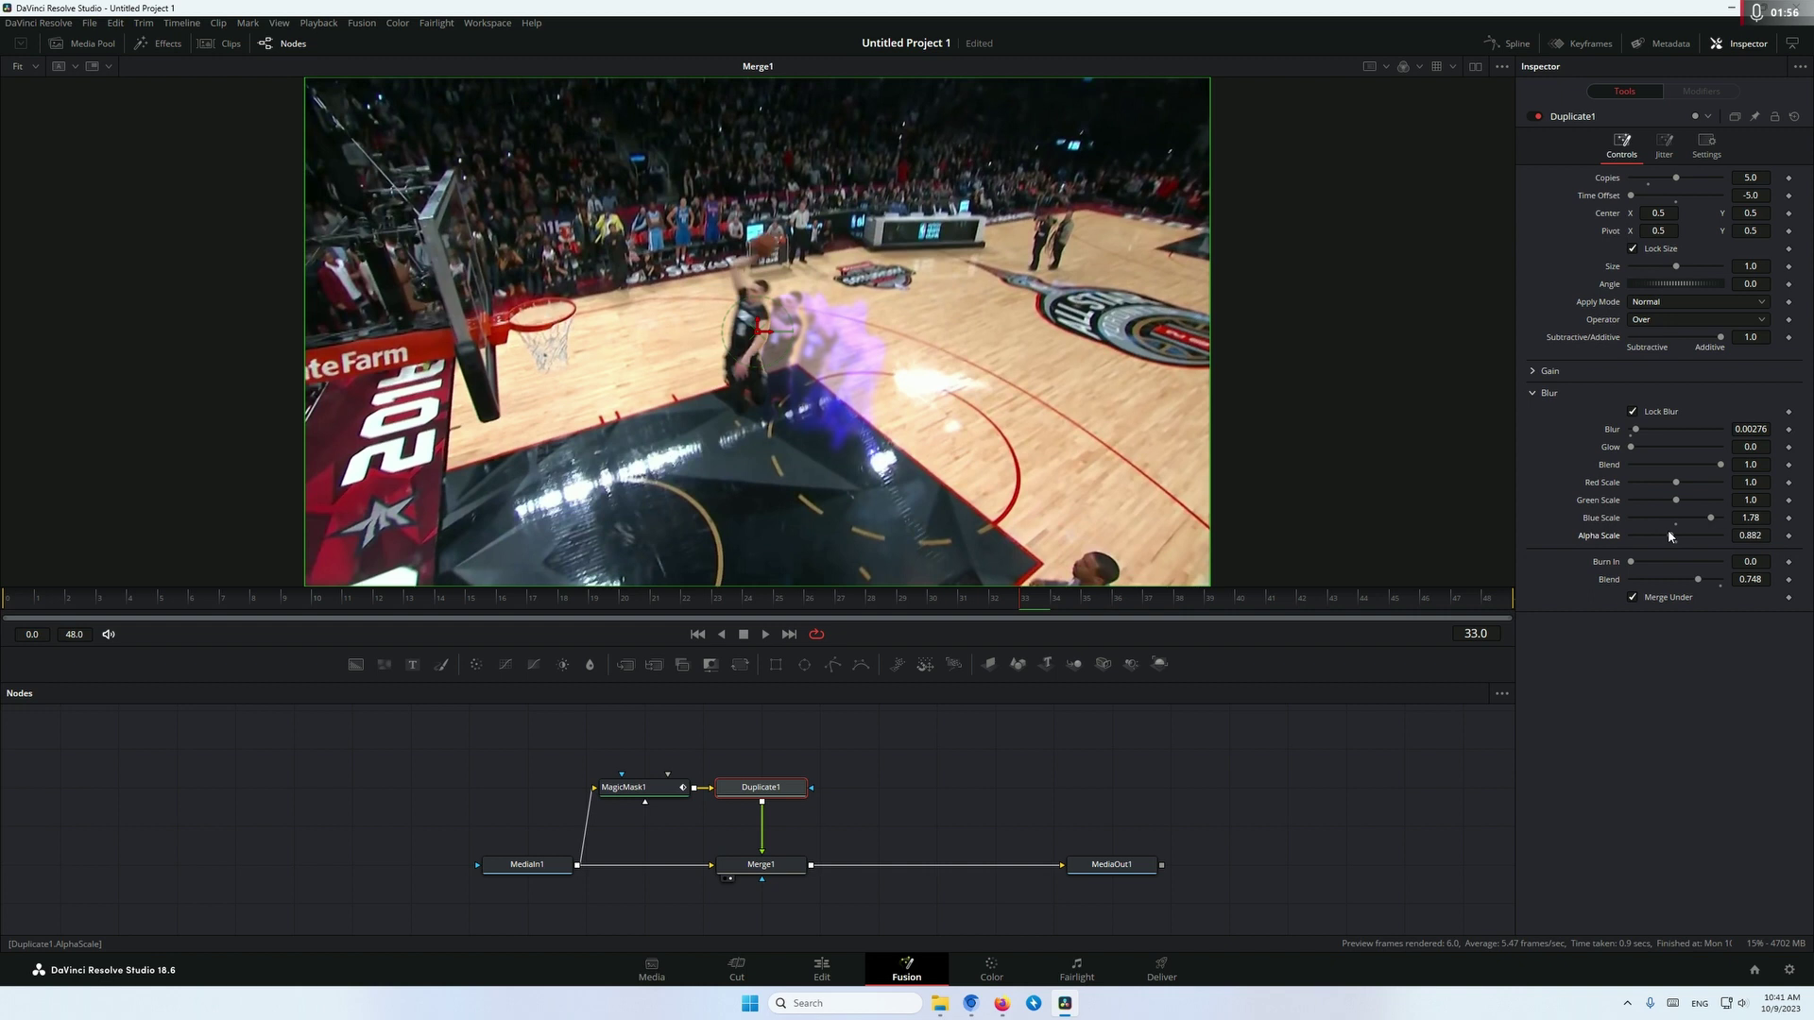
pyautogui.press('space')
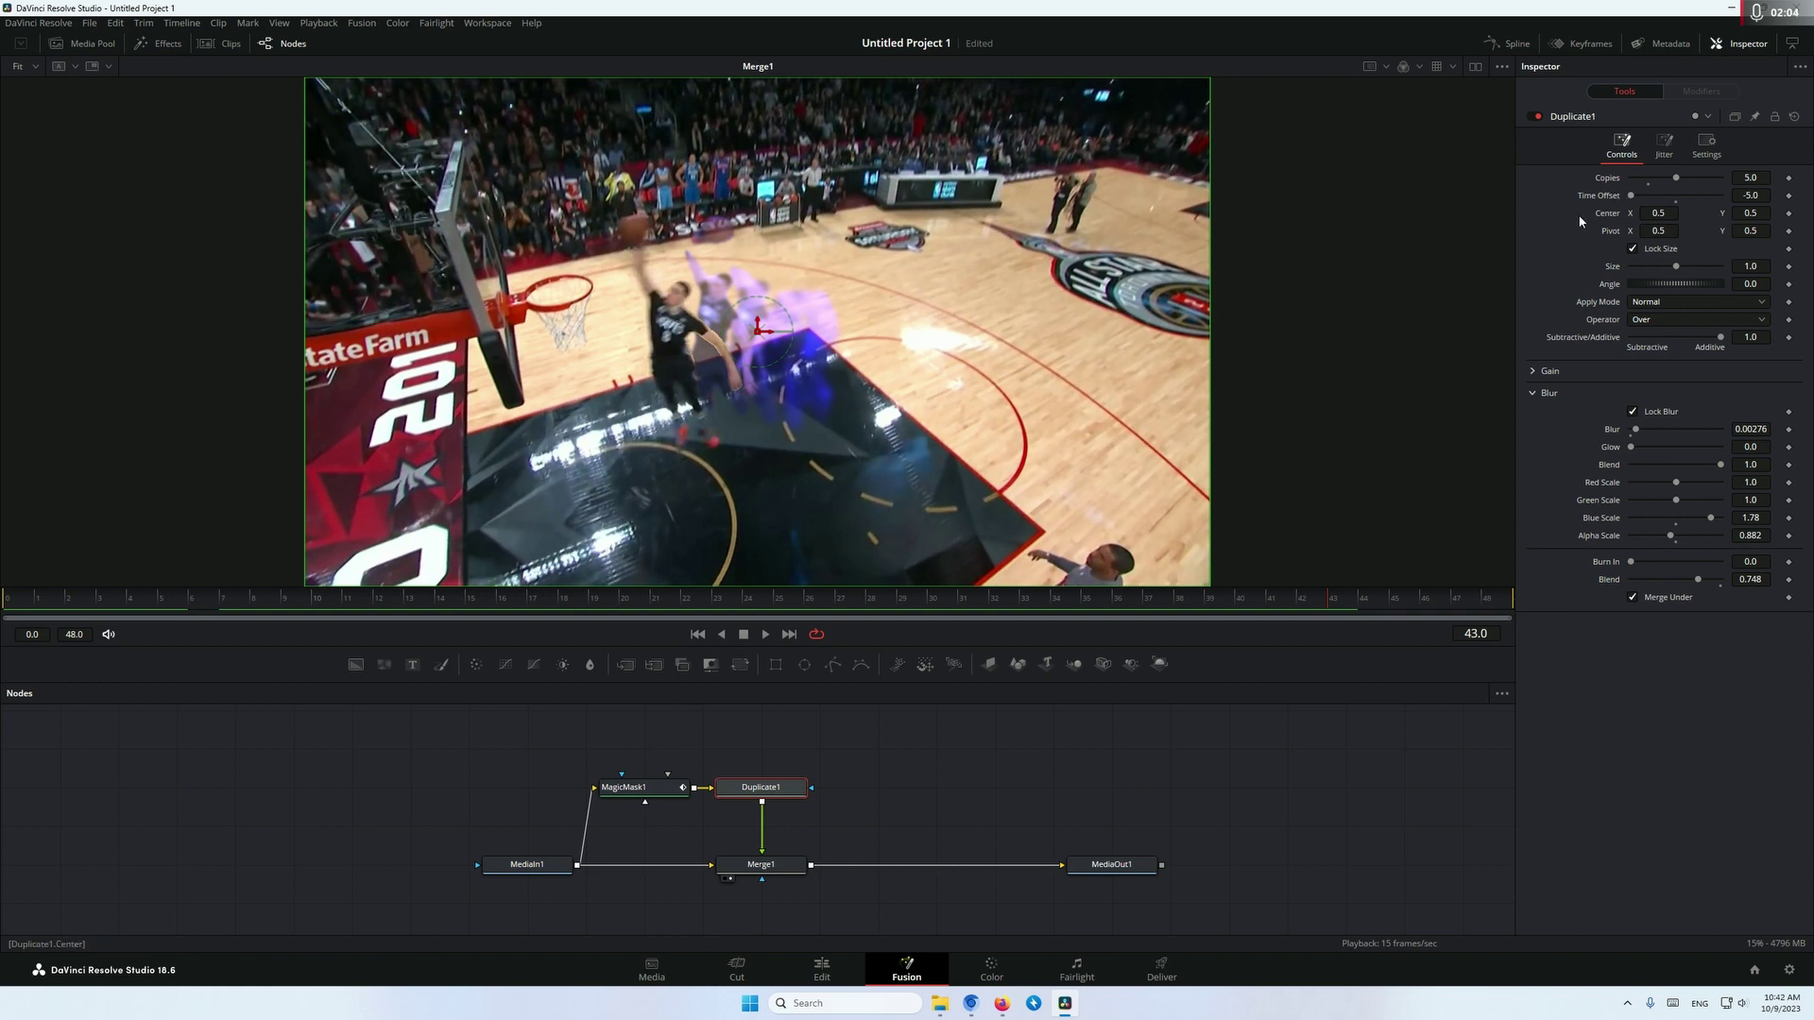
# Try a time offset of -10 on the Duplicate node and play the composition from frame 0.
pyautogui.click(1759, 196)
pyautogui.write('-10')
pyautogui.press('Tab')
pyautogui.click(3, 598)
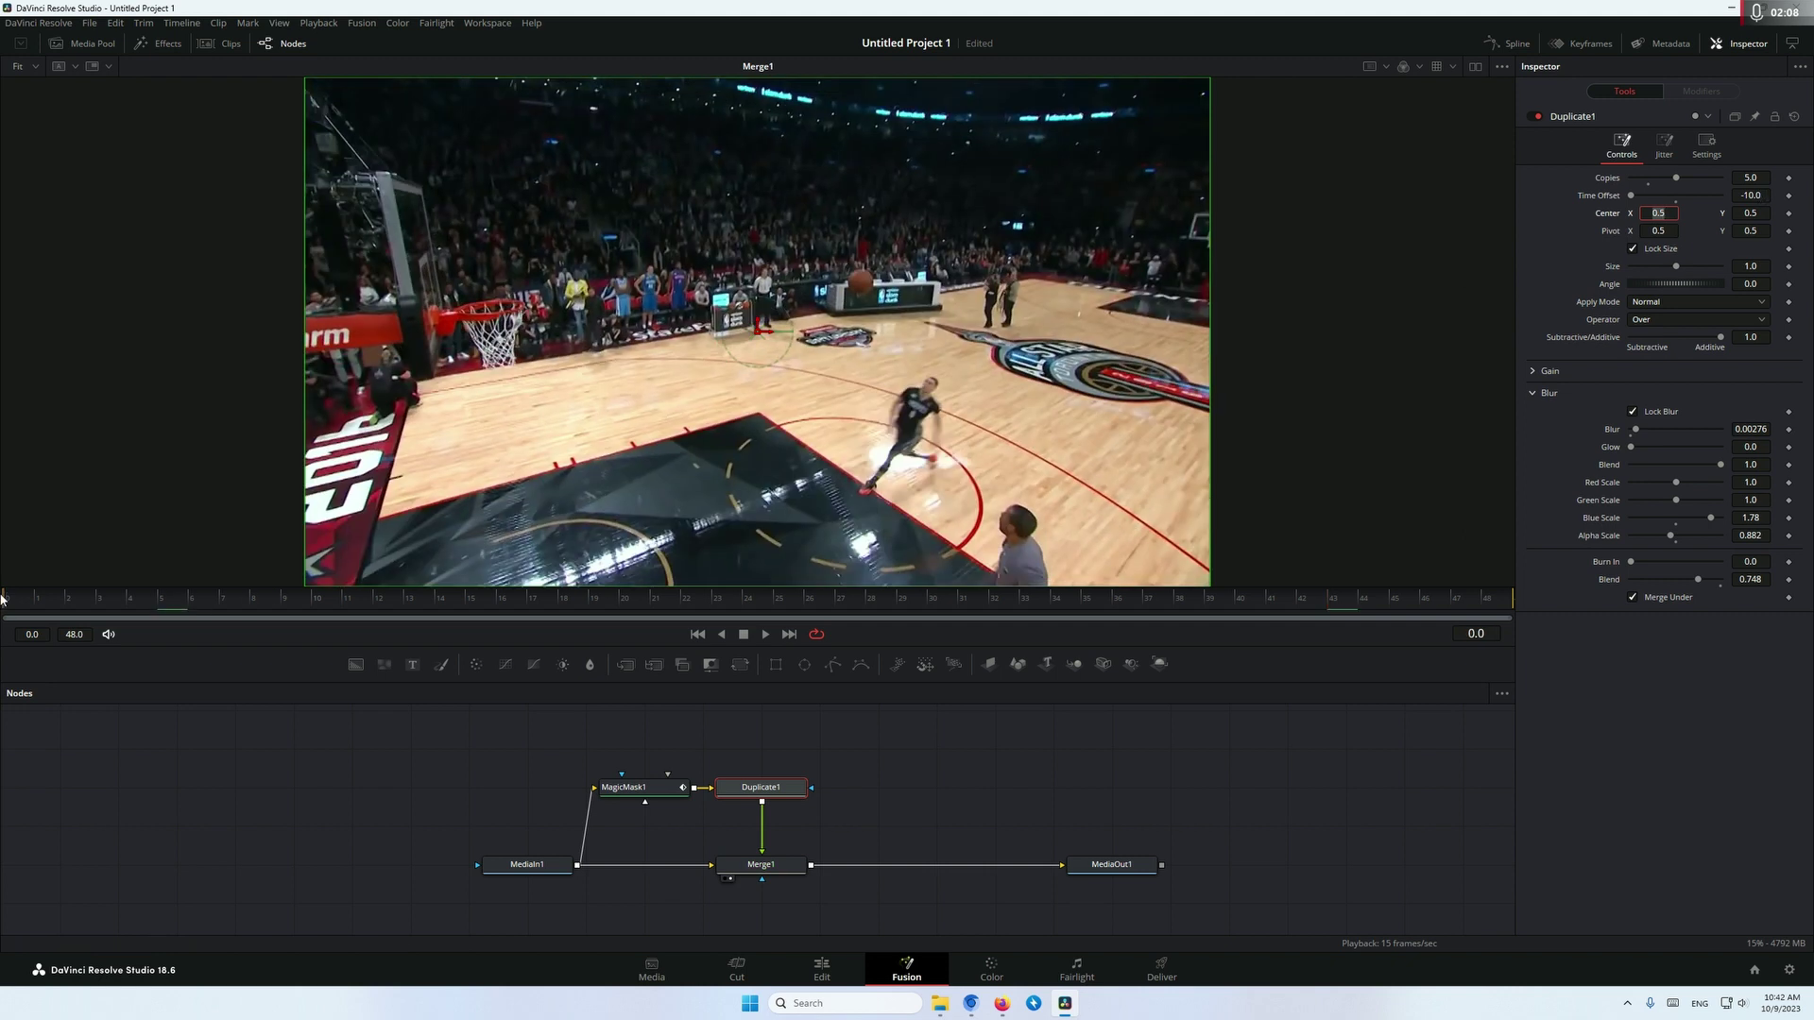
pyautogui.press('space')
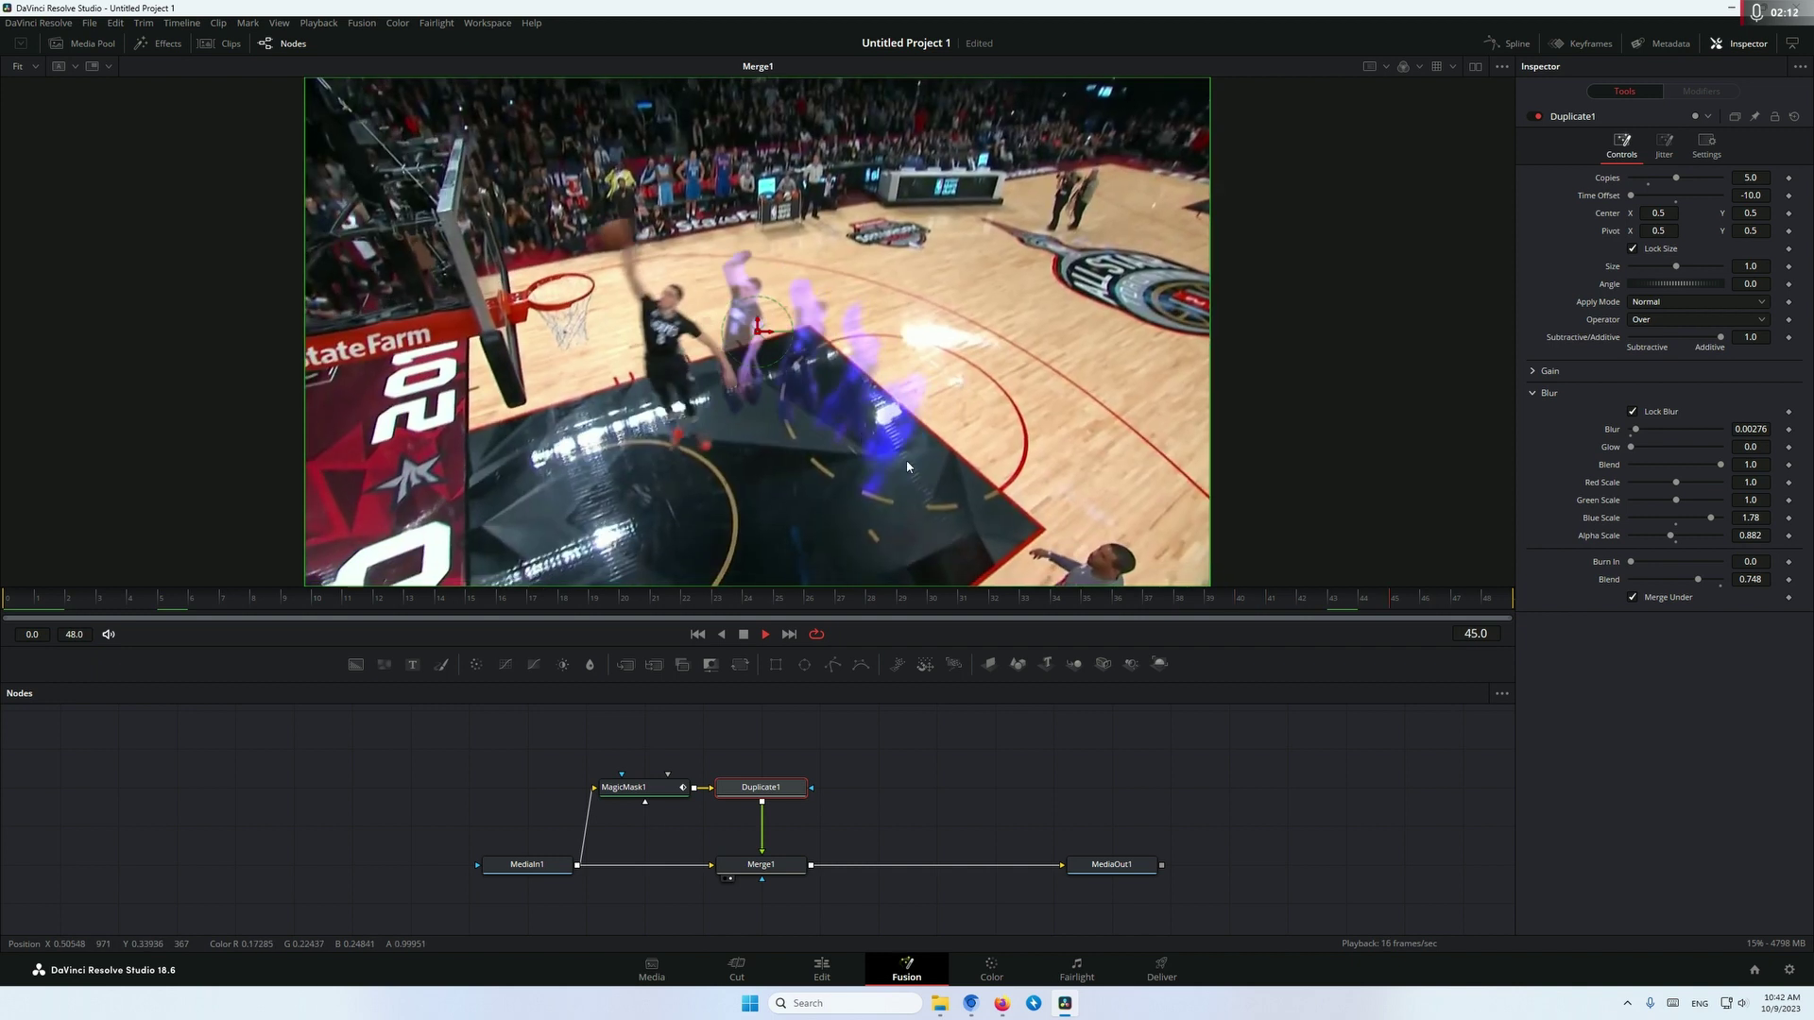
pyautogui.press('space')
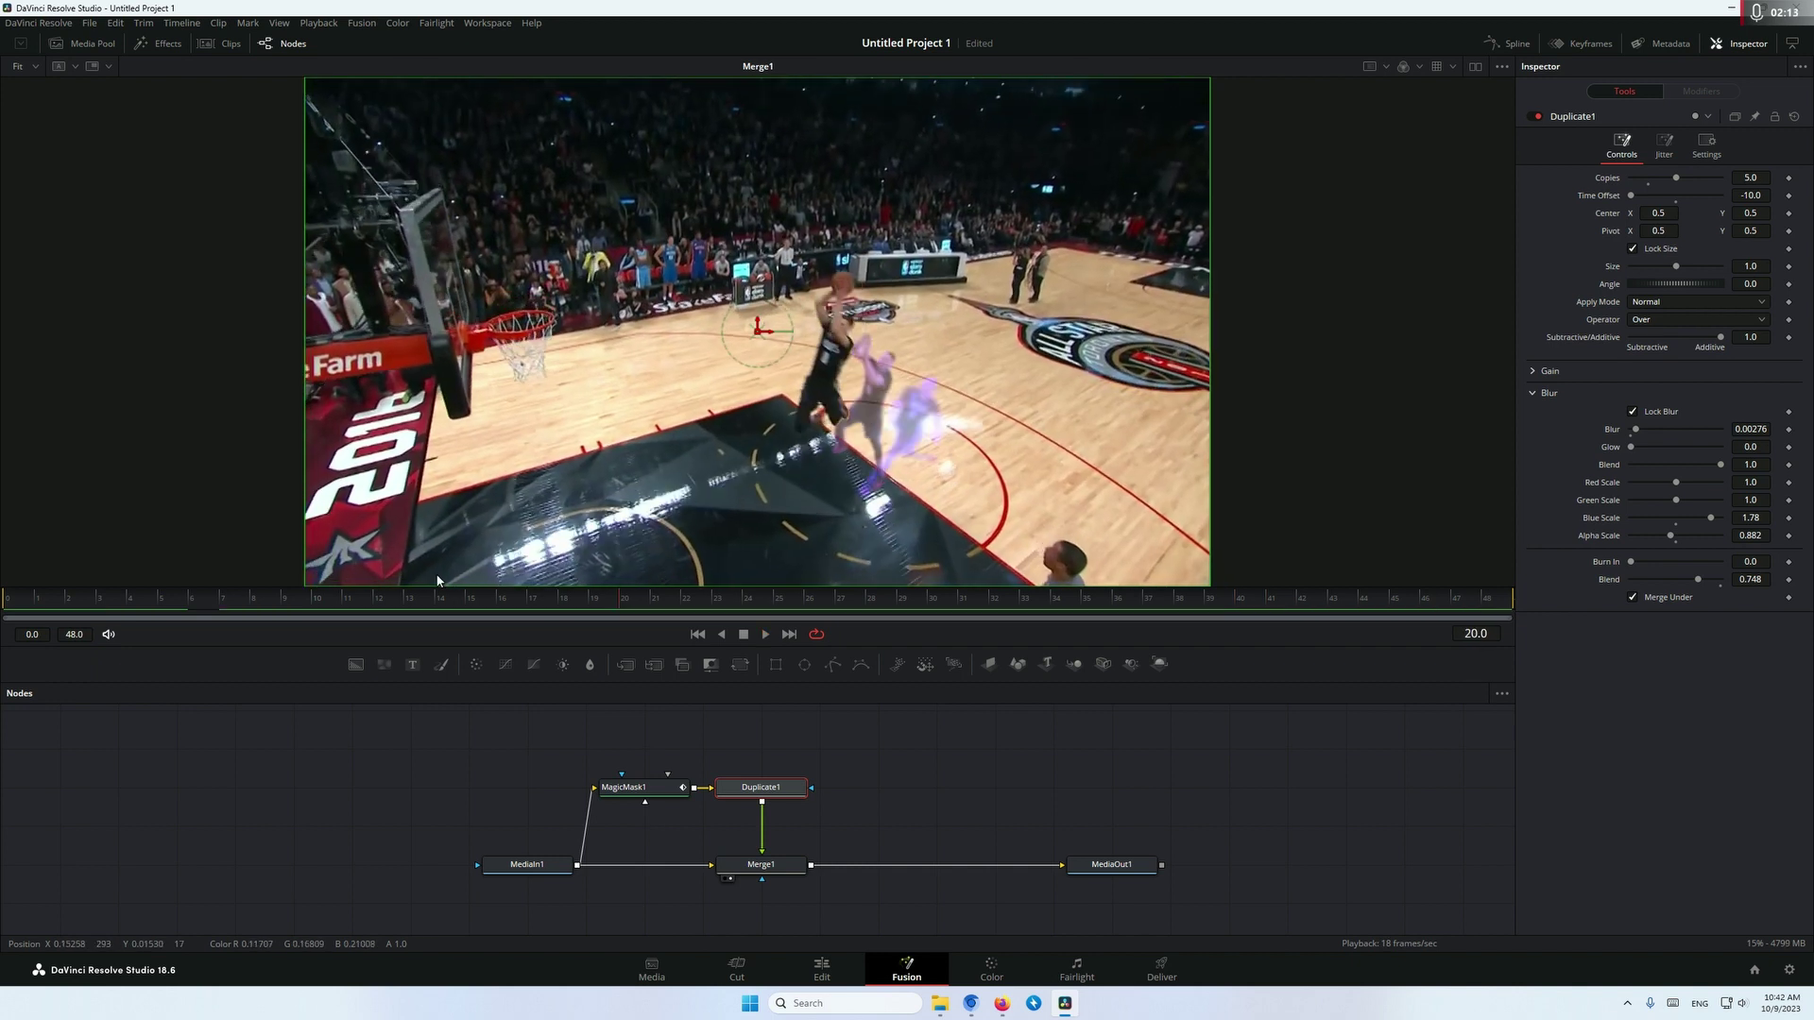
# Set the Duplicate node's time offset to -5 and scrub through the early frames.
pyautogui.click(1763, 201)
pyautogui.write('-5')
pyautogui.press('Tab')
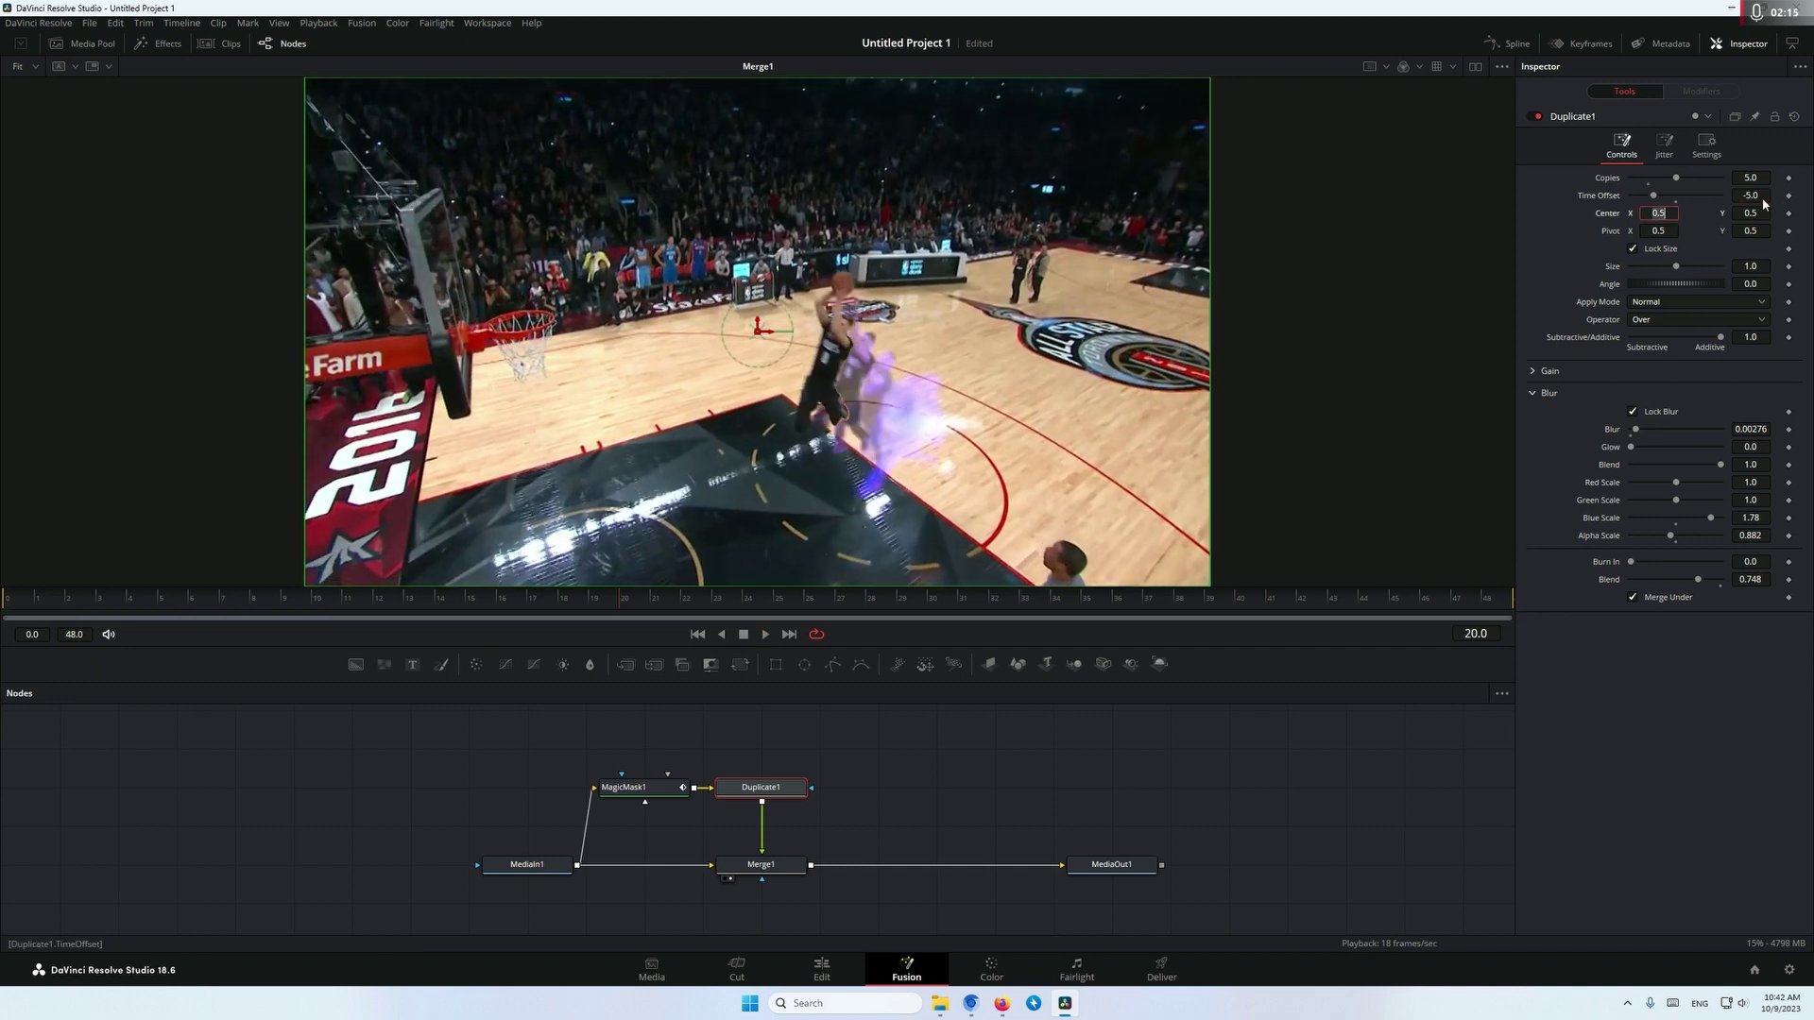
pyautogui.moveTo(248, 597); pyautogui.dragTo(106, 584)
# Return to the Edit page and play the timeline through the Fusion clip to check the effect.
pyautogui.click(822, 969)
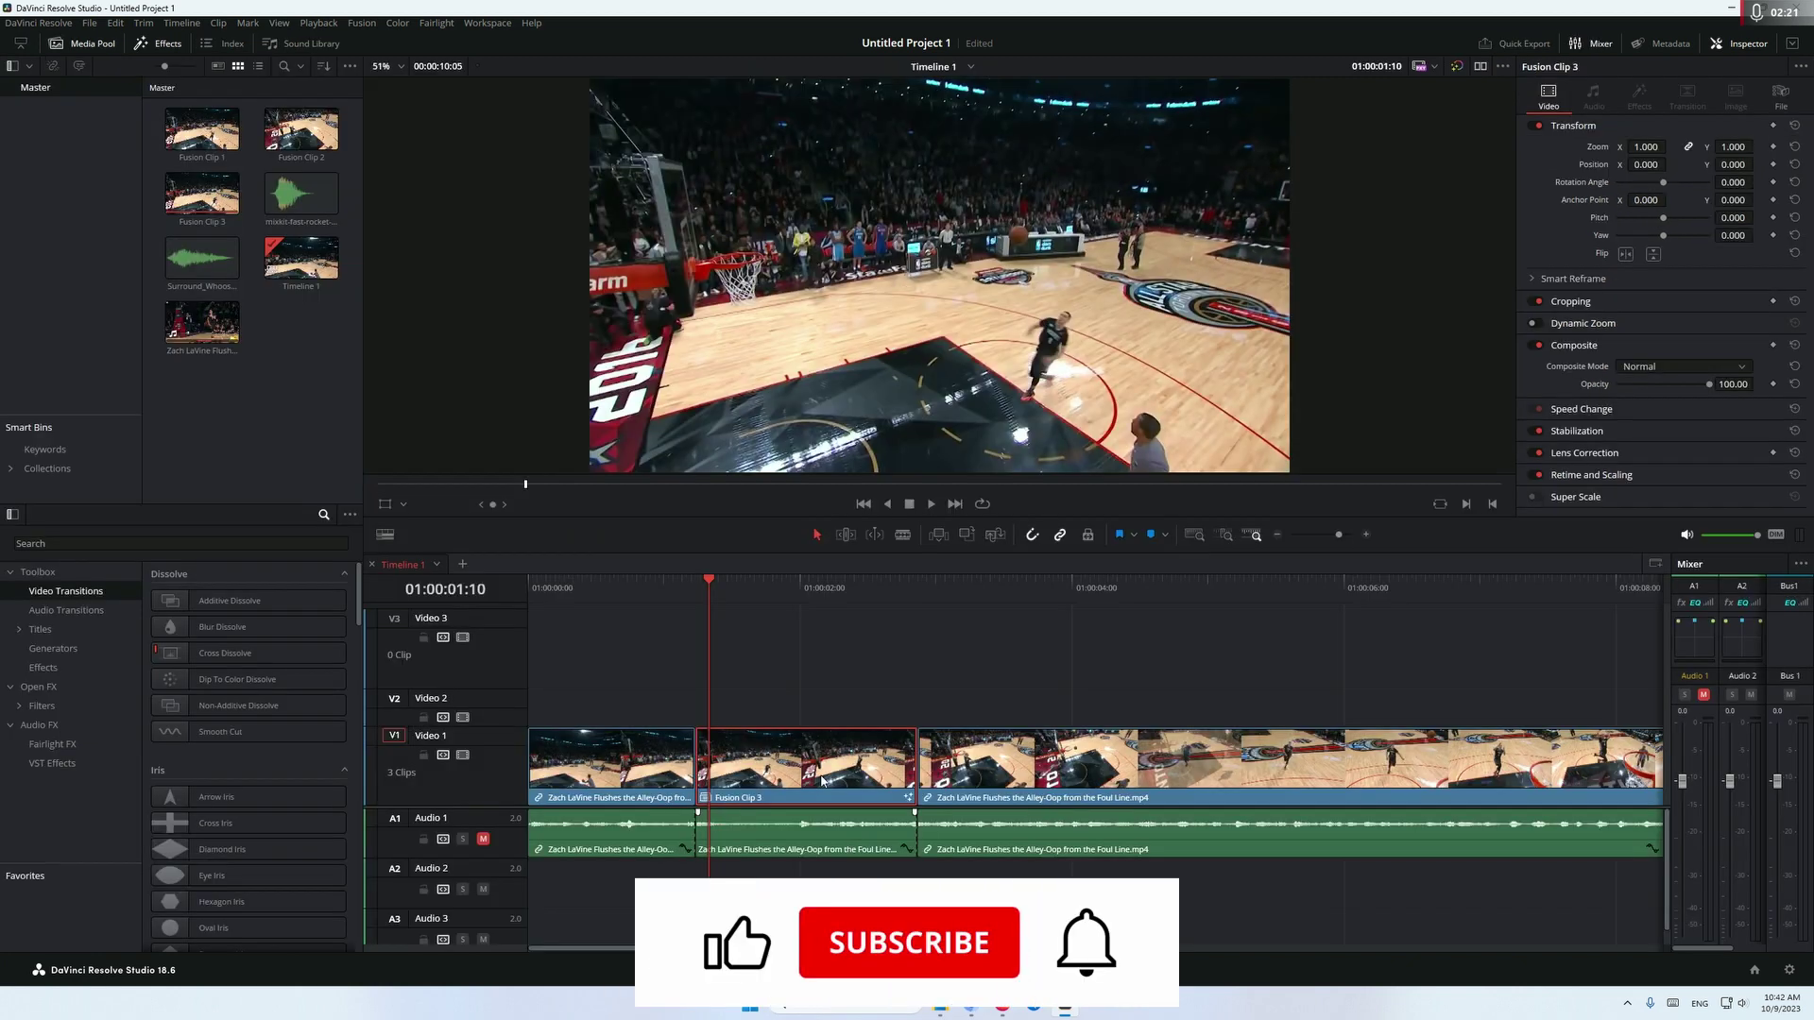
pyautogui.click(645, 587)
pyautogui.press('space')
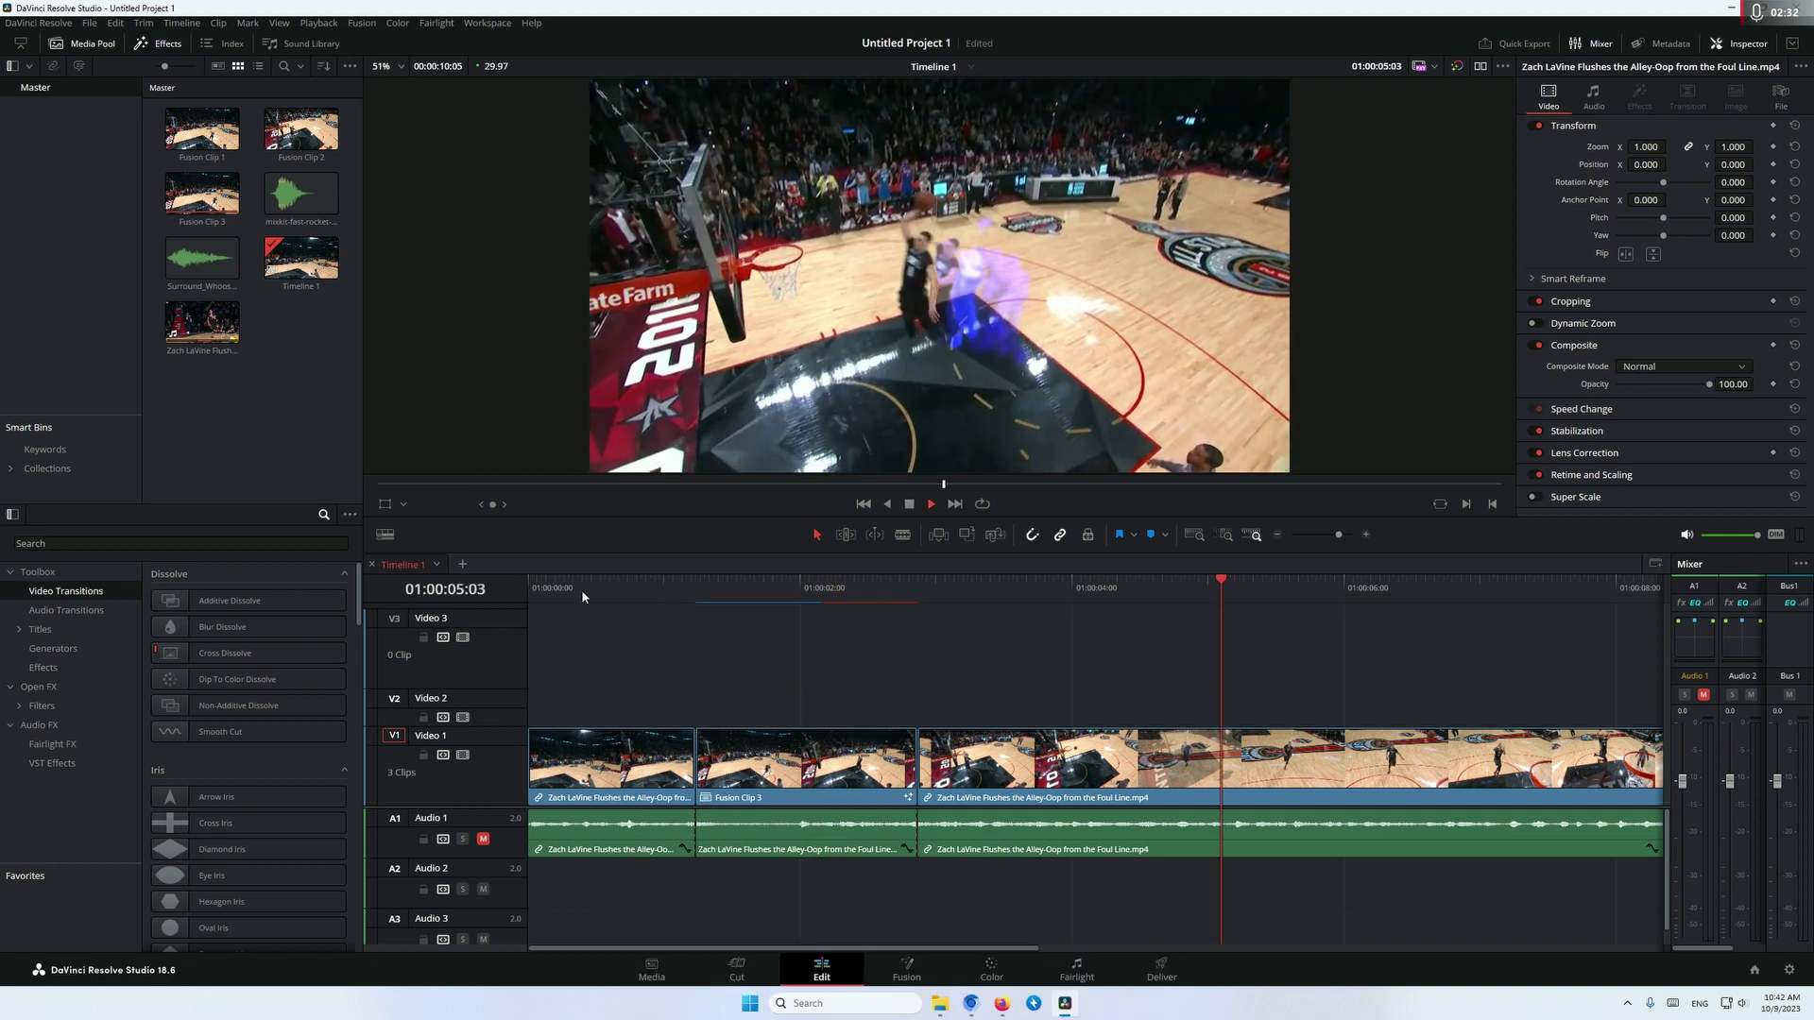
pyautogui.click(581, 589)
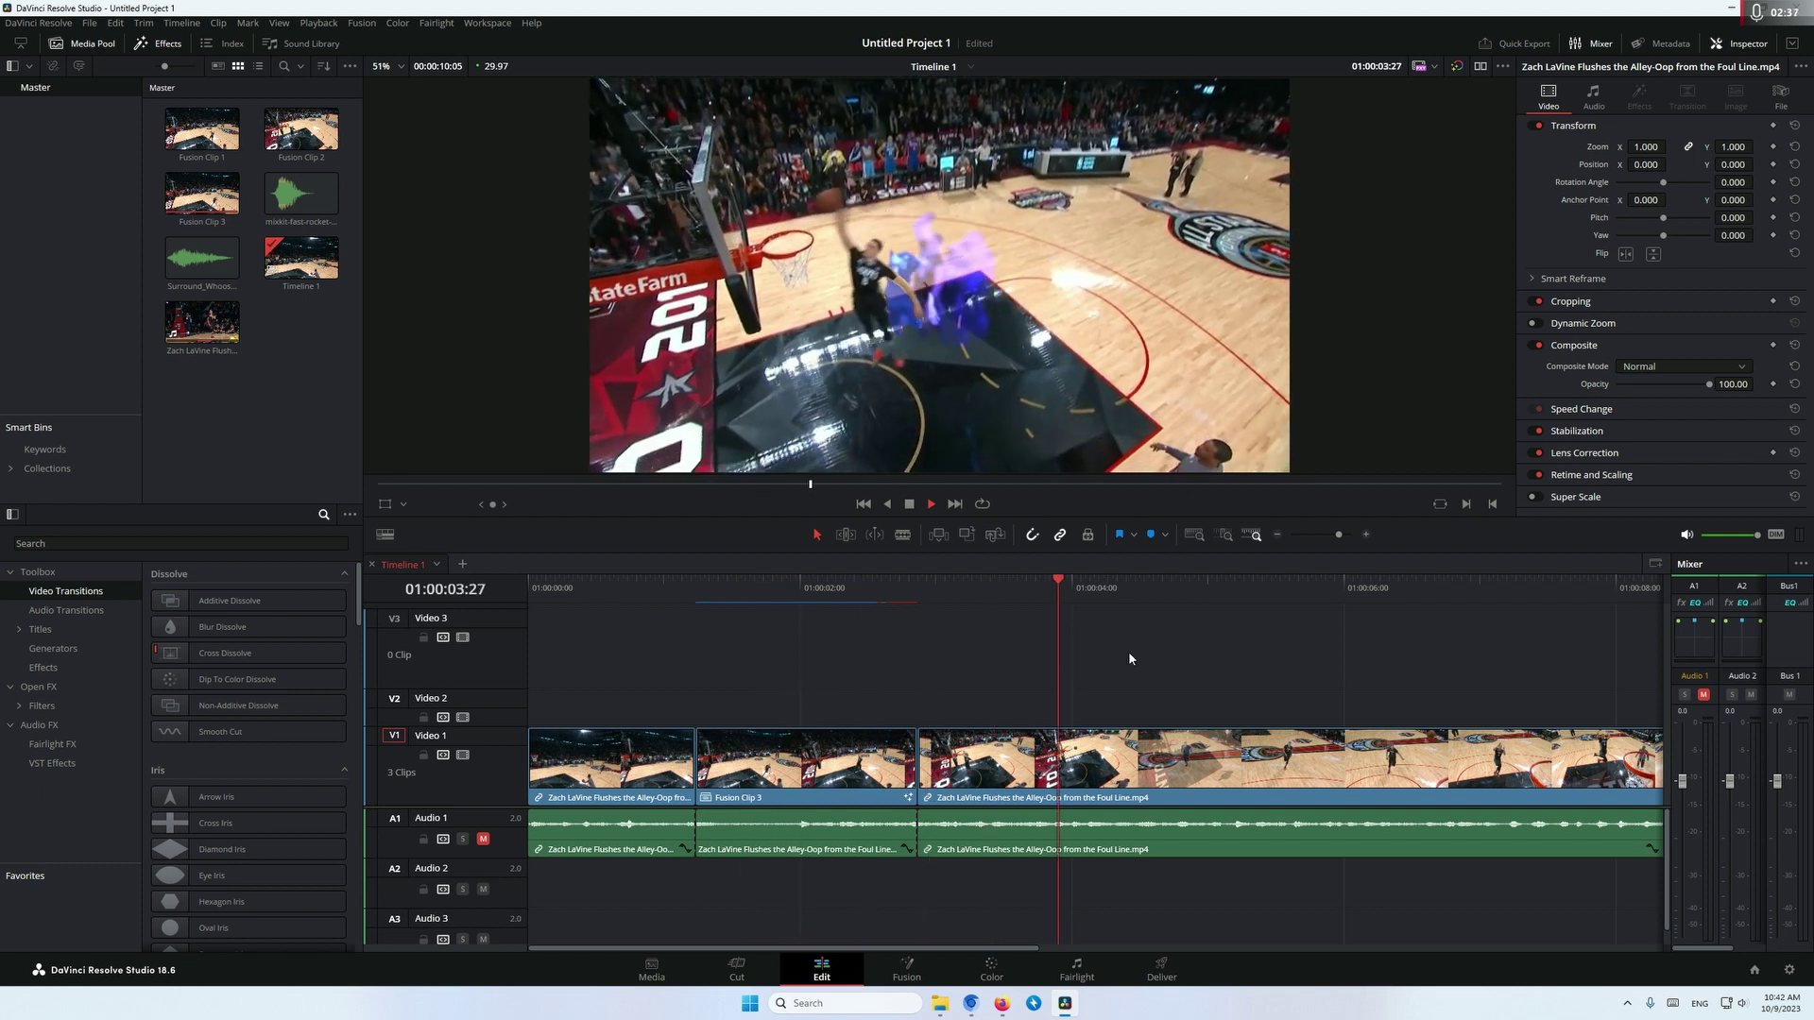
pyautogui.press('space')
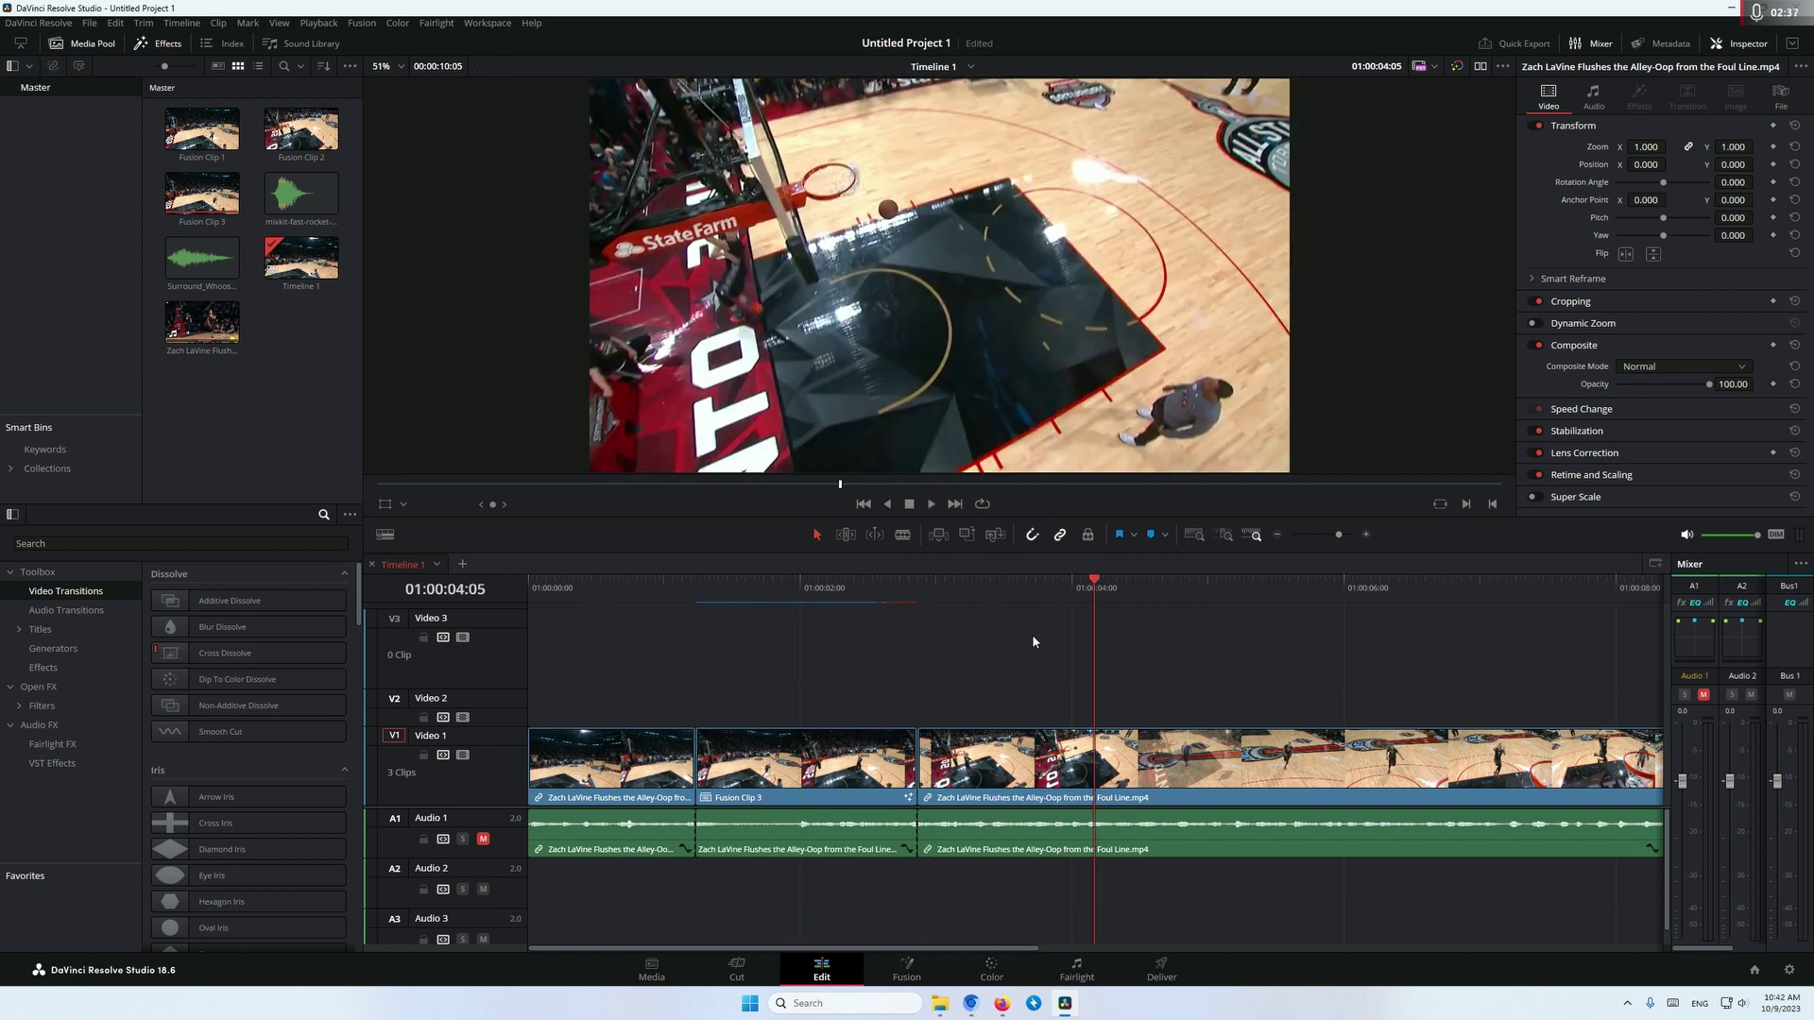
# Duplicate the last Video 1 clip onto Video 2, split the copy at 01:00:03:13 and delete its remainder.
pyautogui.click(1012, 740)
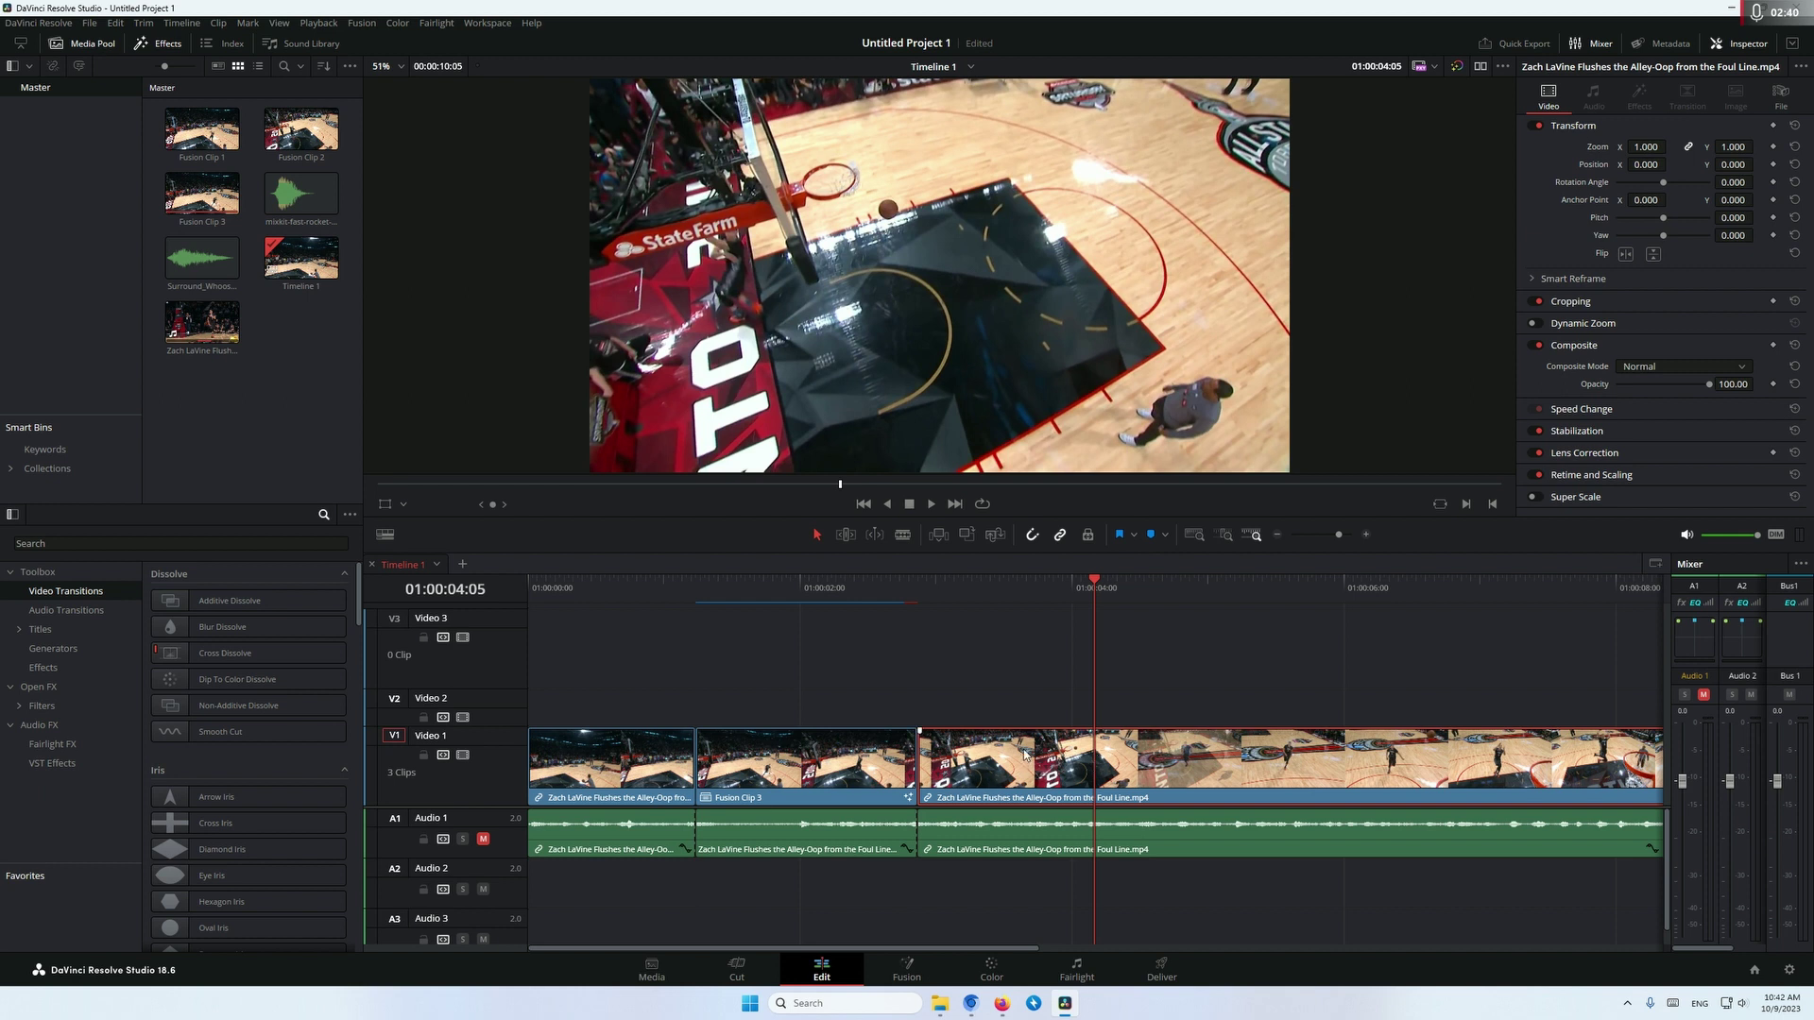
pyautogui.moveTo(1025, 754); pyautogui.dragTo(1028, 710)
pyautogui.click(930, 592)
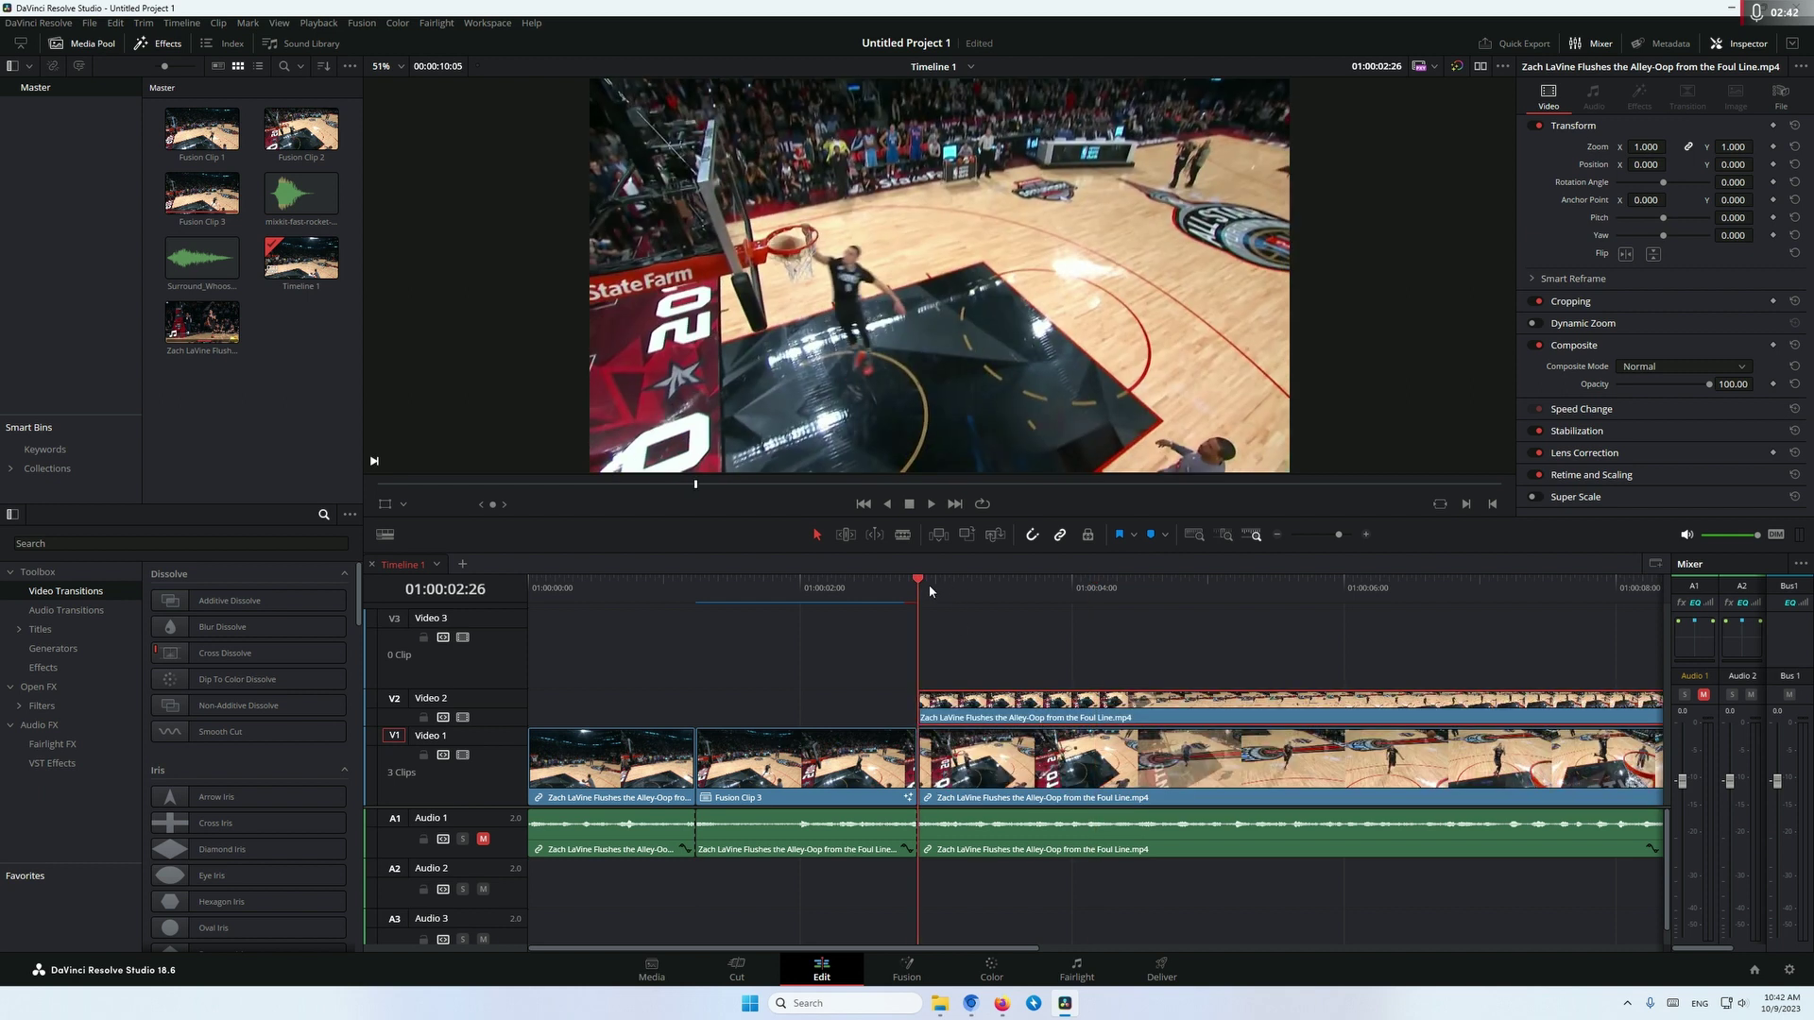
pyautogui.moveTo(929, 592); pyautogui.dragTo(993, 596)
pyautogui.hotkey('ctrl', 'b')
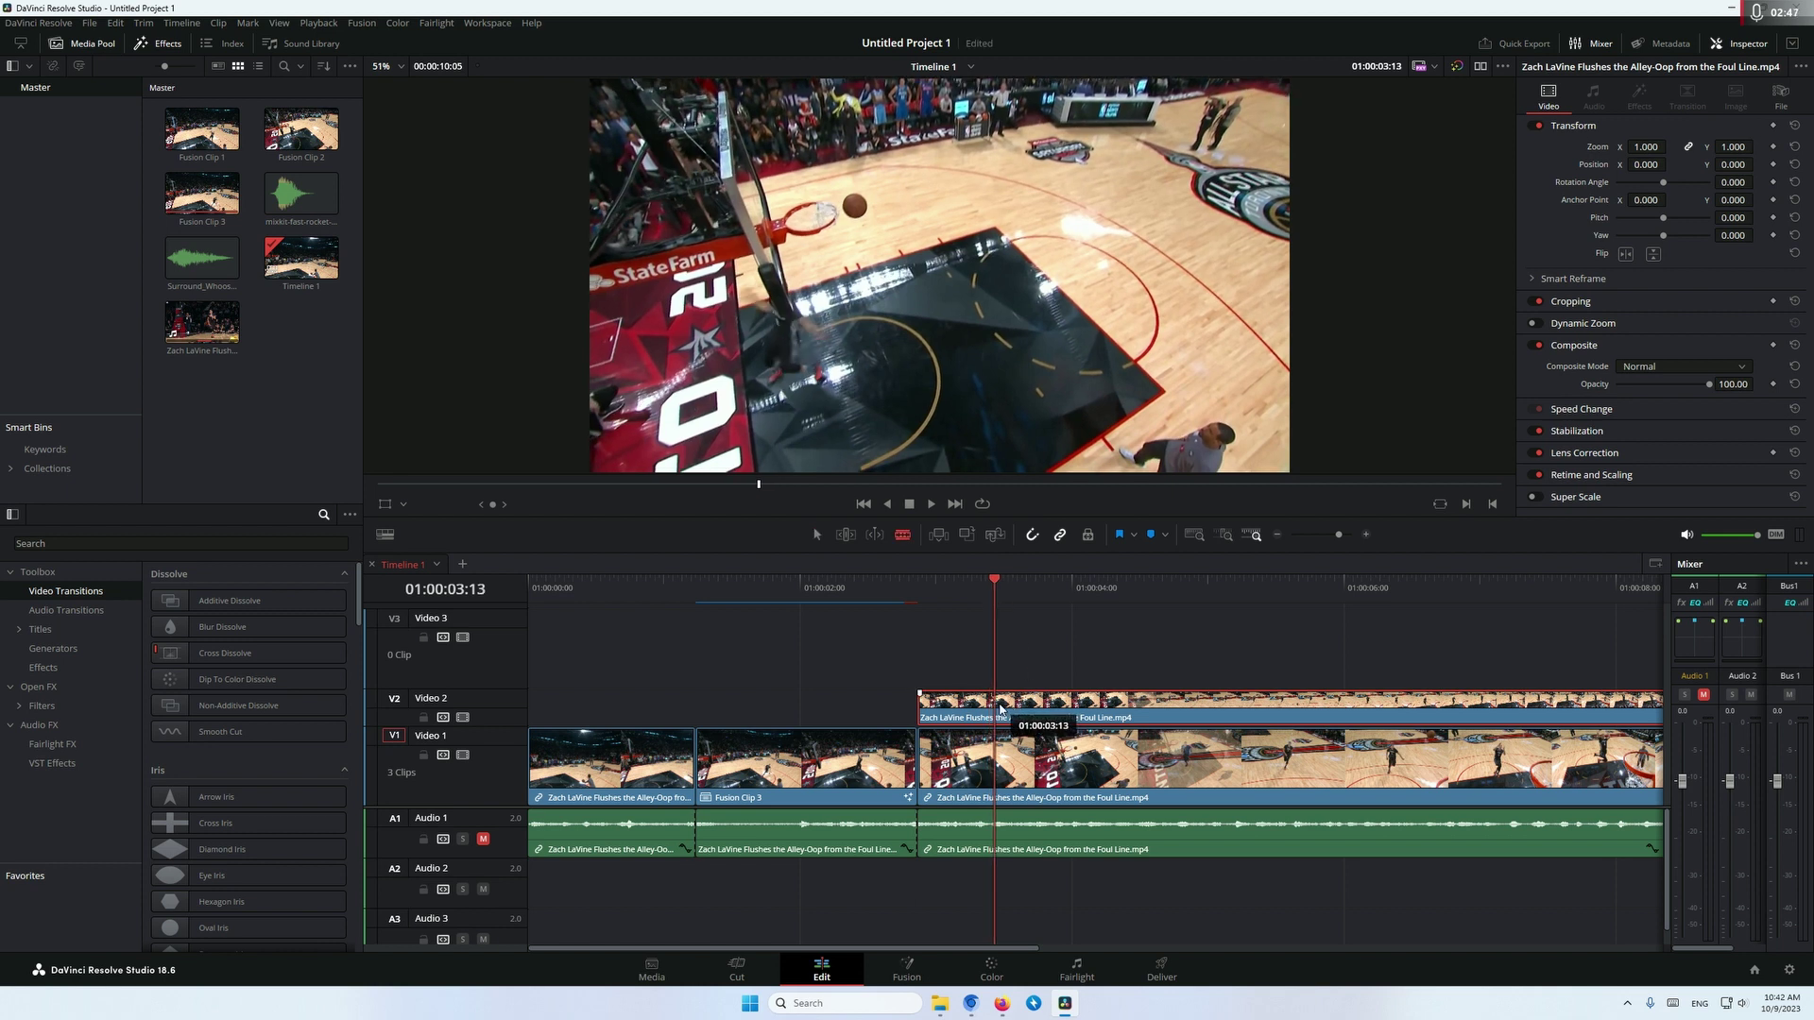
pyautogui.click(1117, 709)
pyautogui.press('BackSpace')
# Try a freeze frame on the Video 2 clip from 01:00:03:06 and delete the frozen piece.
pyautogui.click(963, 588)
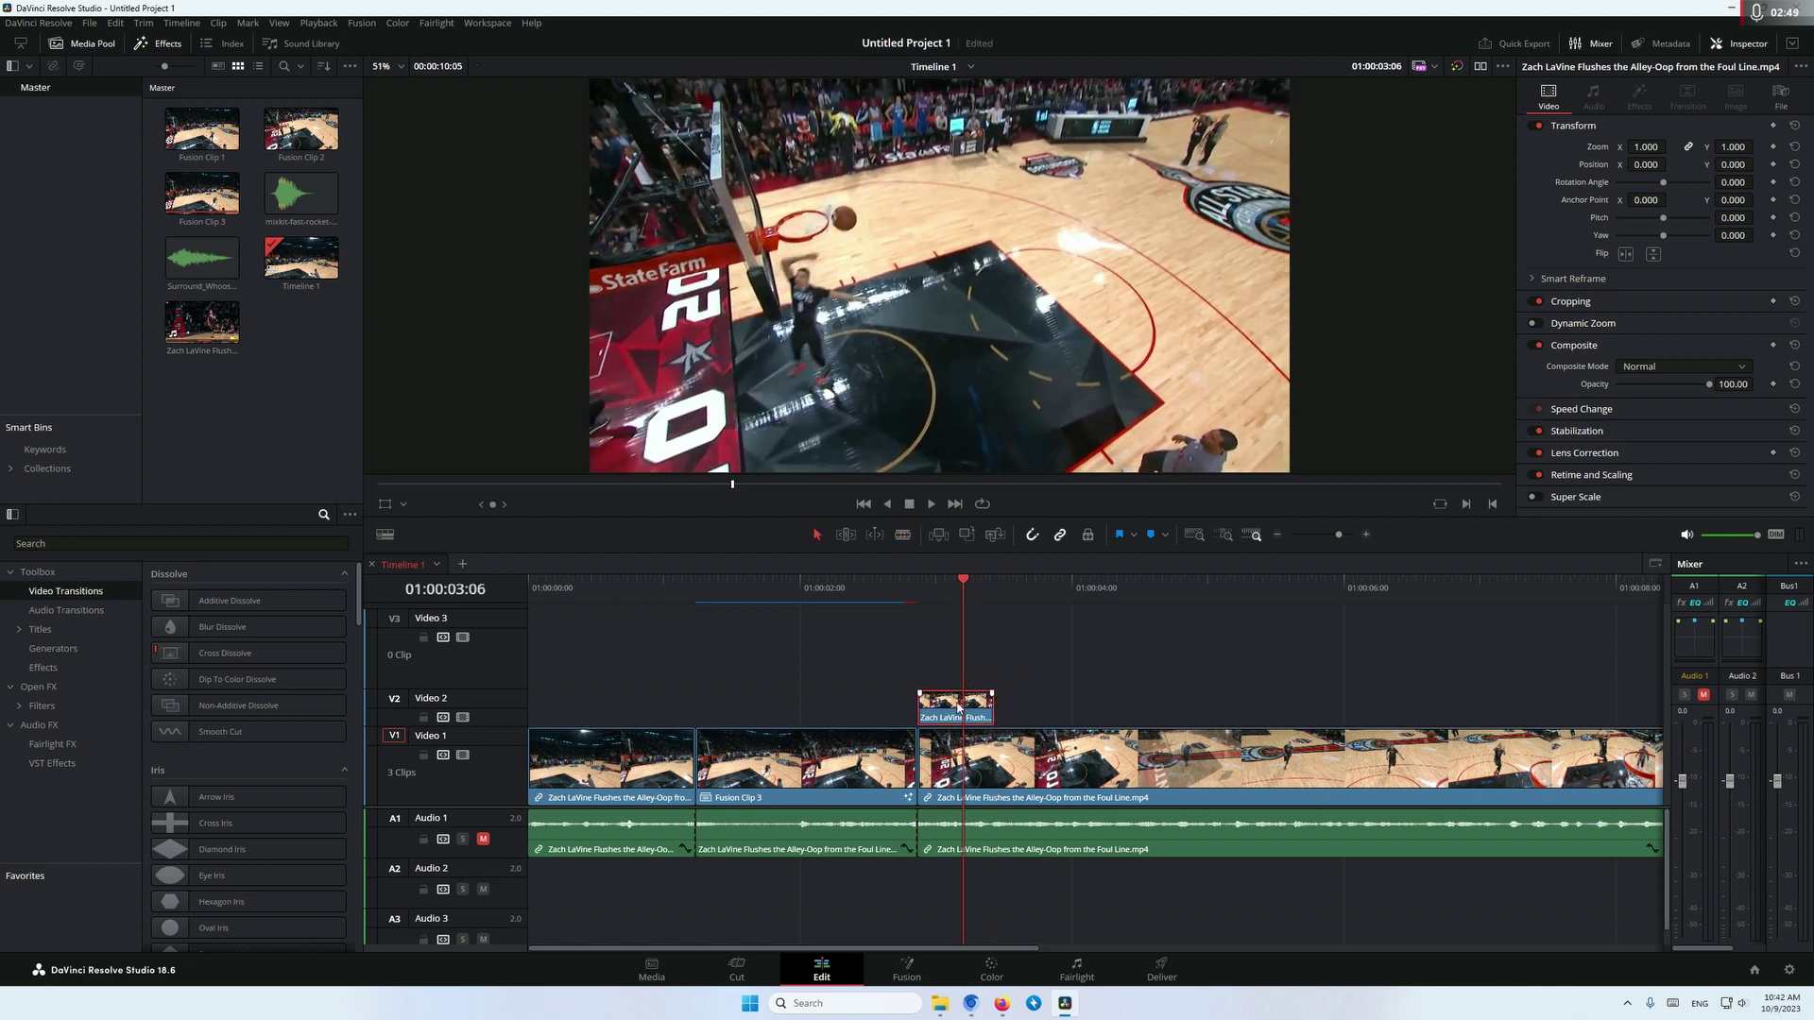
pyautogui.rightClick(935, 708)
pyautogui.click(1040, 500)
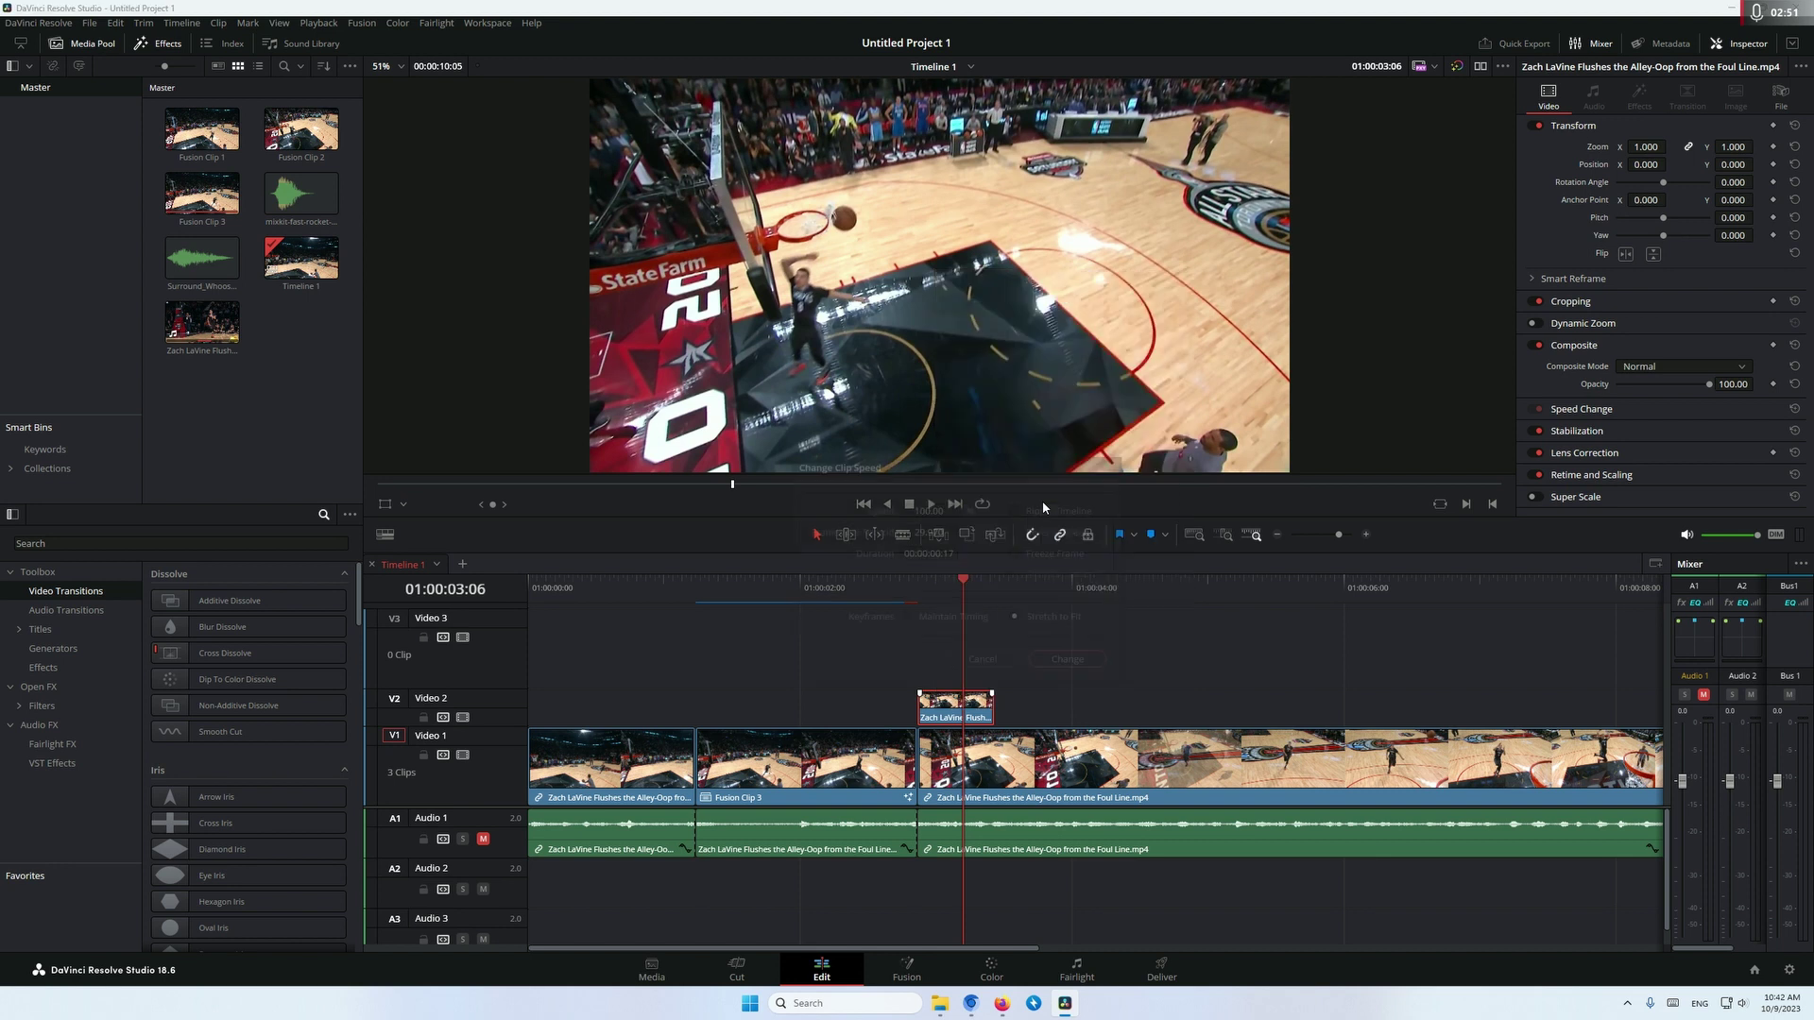
pyautogui.click(1015, 554)
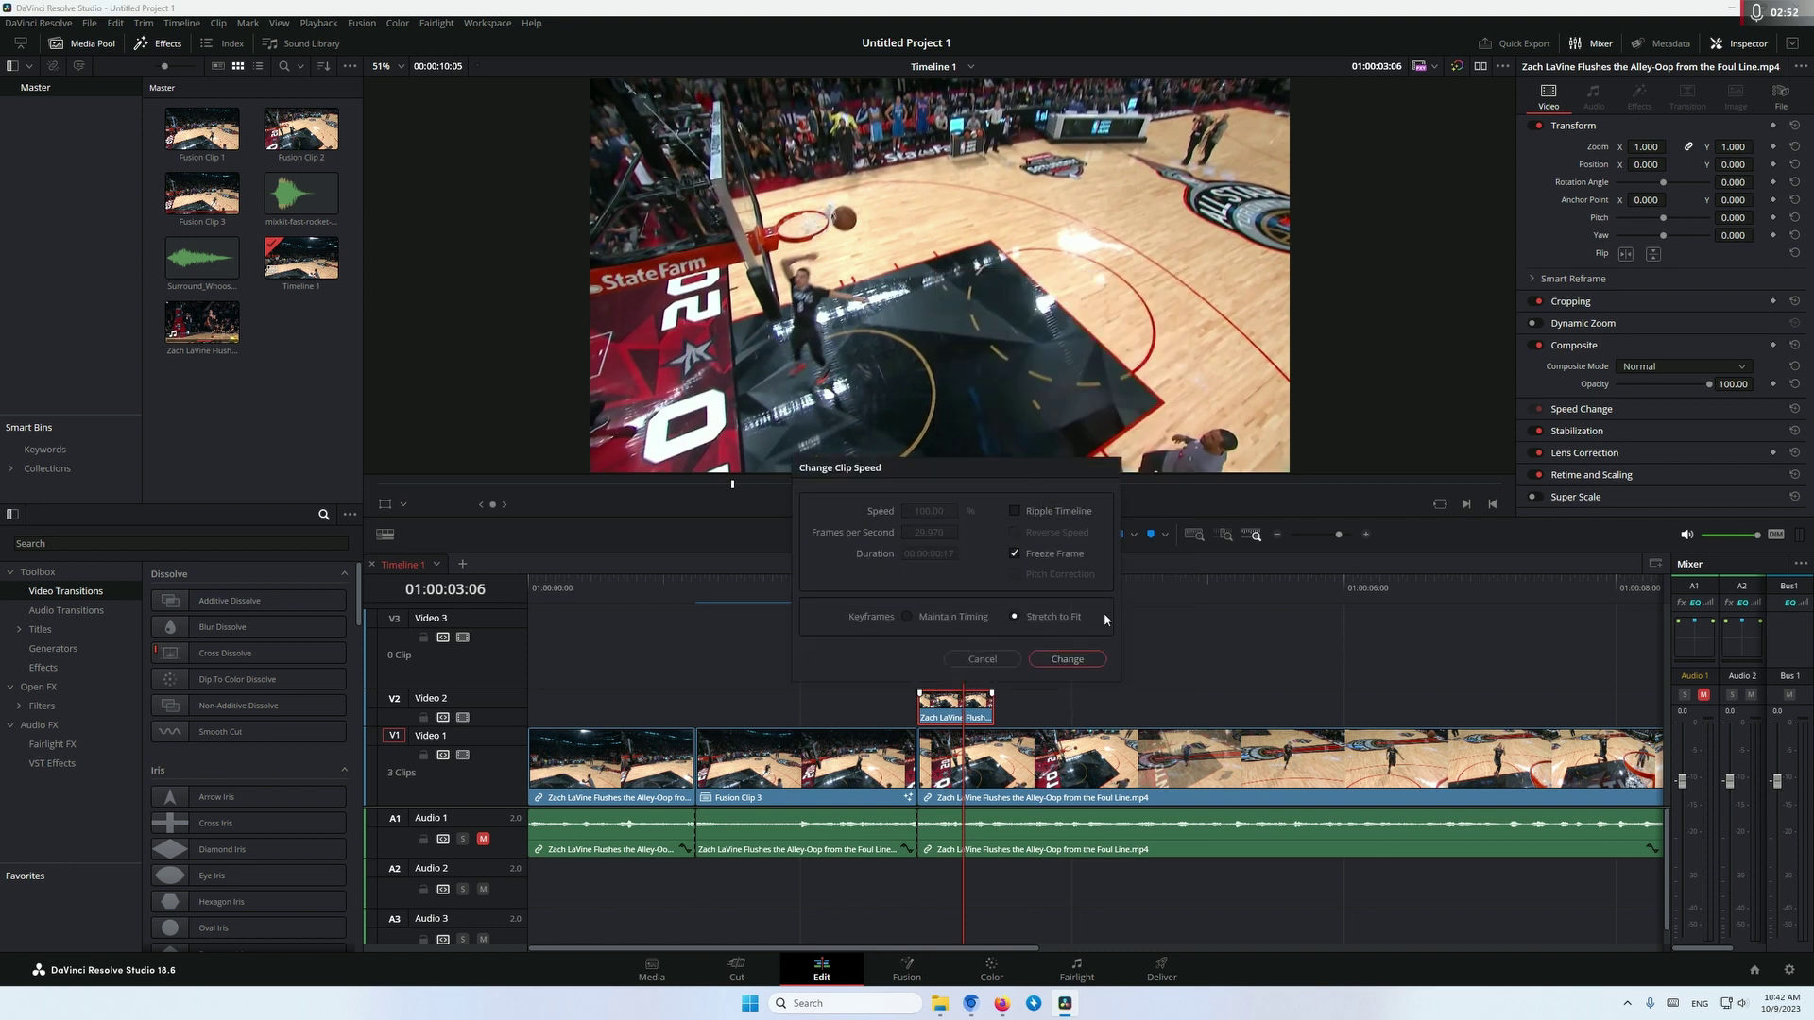
pyautogui.click(1067, 660)
pyautogui.scroll(3, 1101, 675)
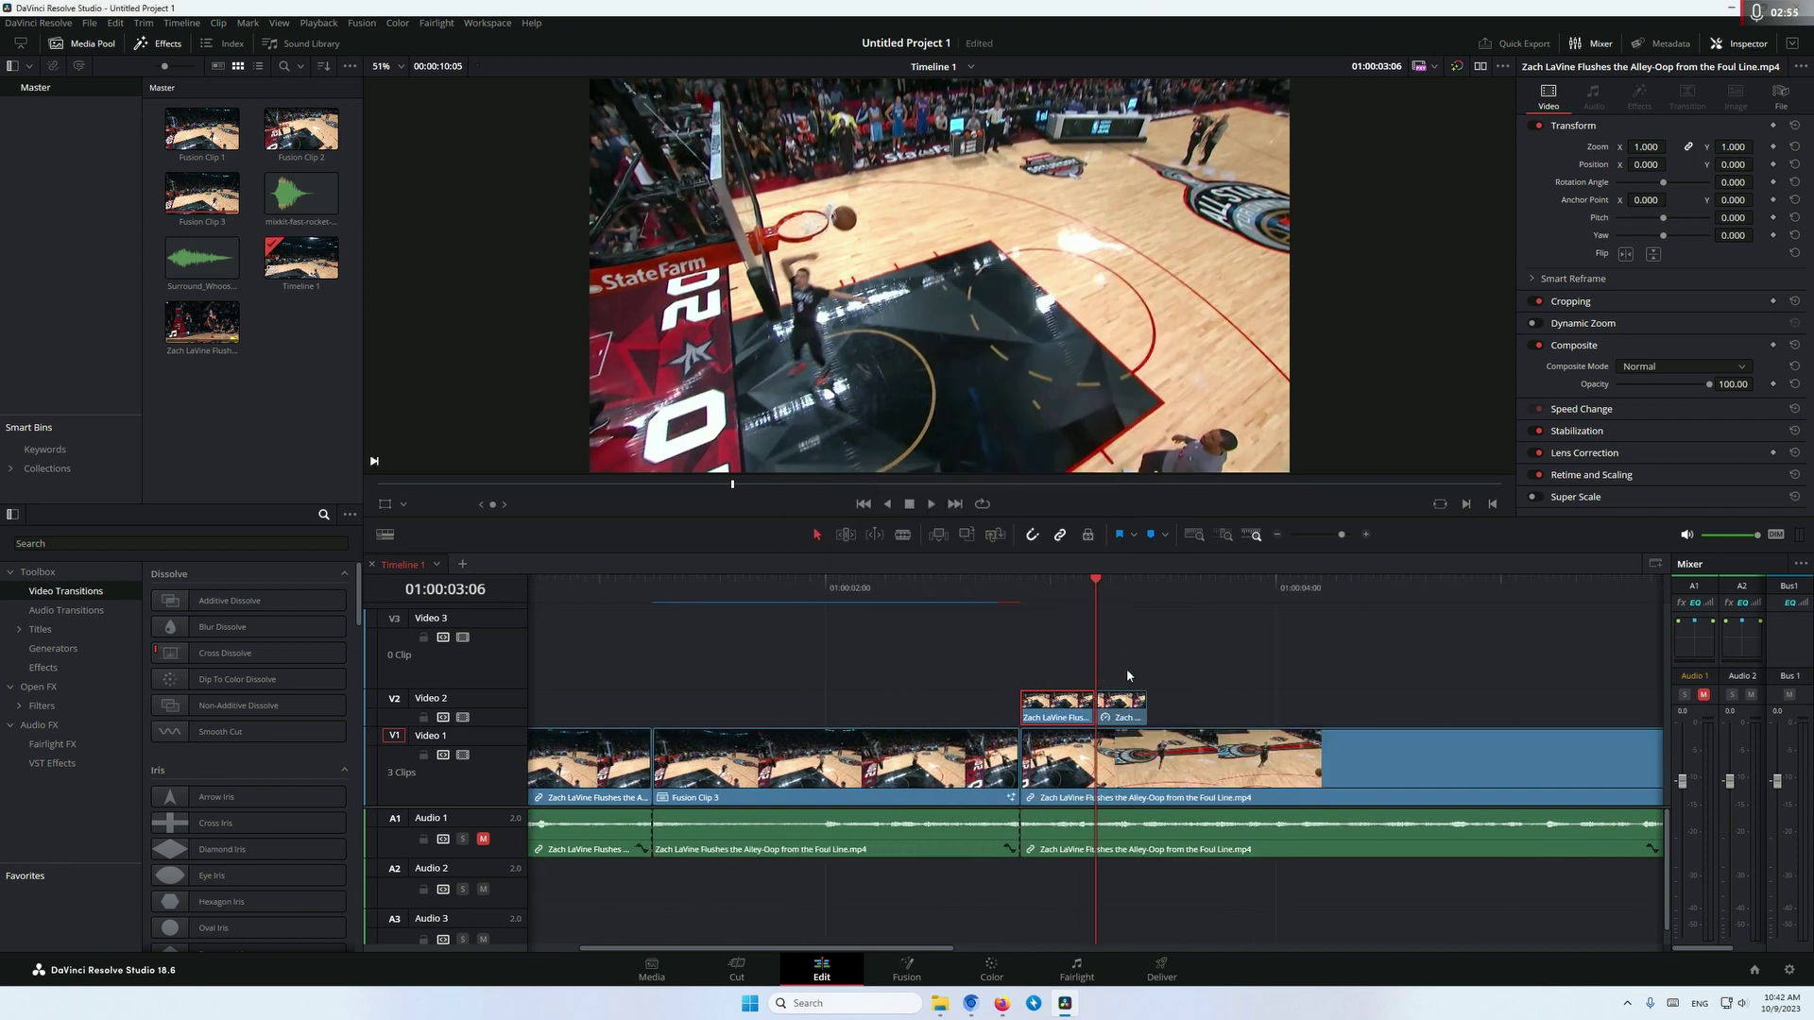
pyautogui.moveTo(1029, 593)
pyautogui.mouseDown()
pyautogui.moveTo(1042, 605)
pyautogui.moveTo(1023, 617)
pyautogui.mouseUp()
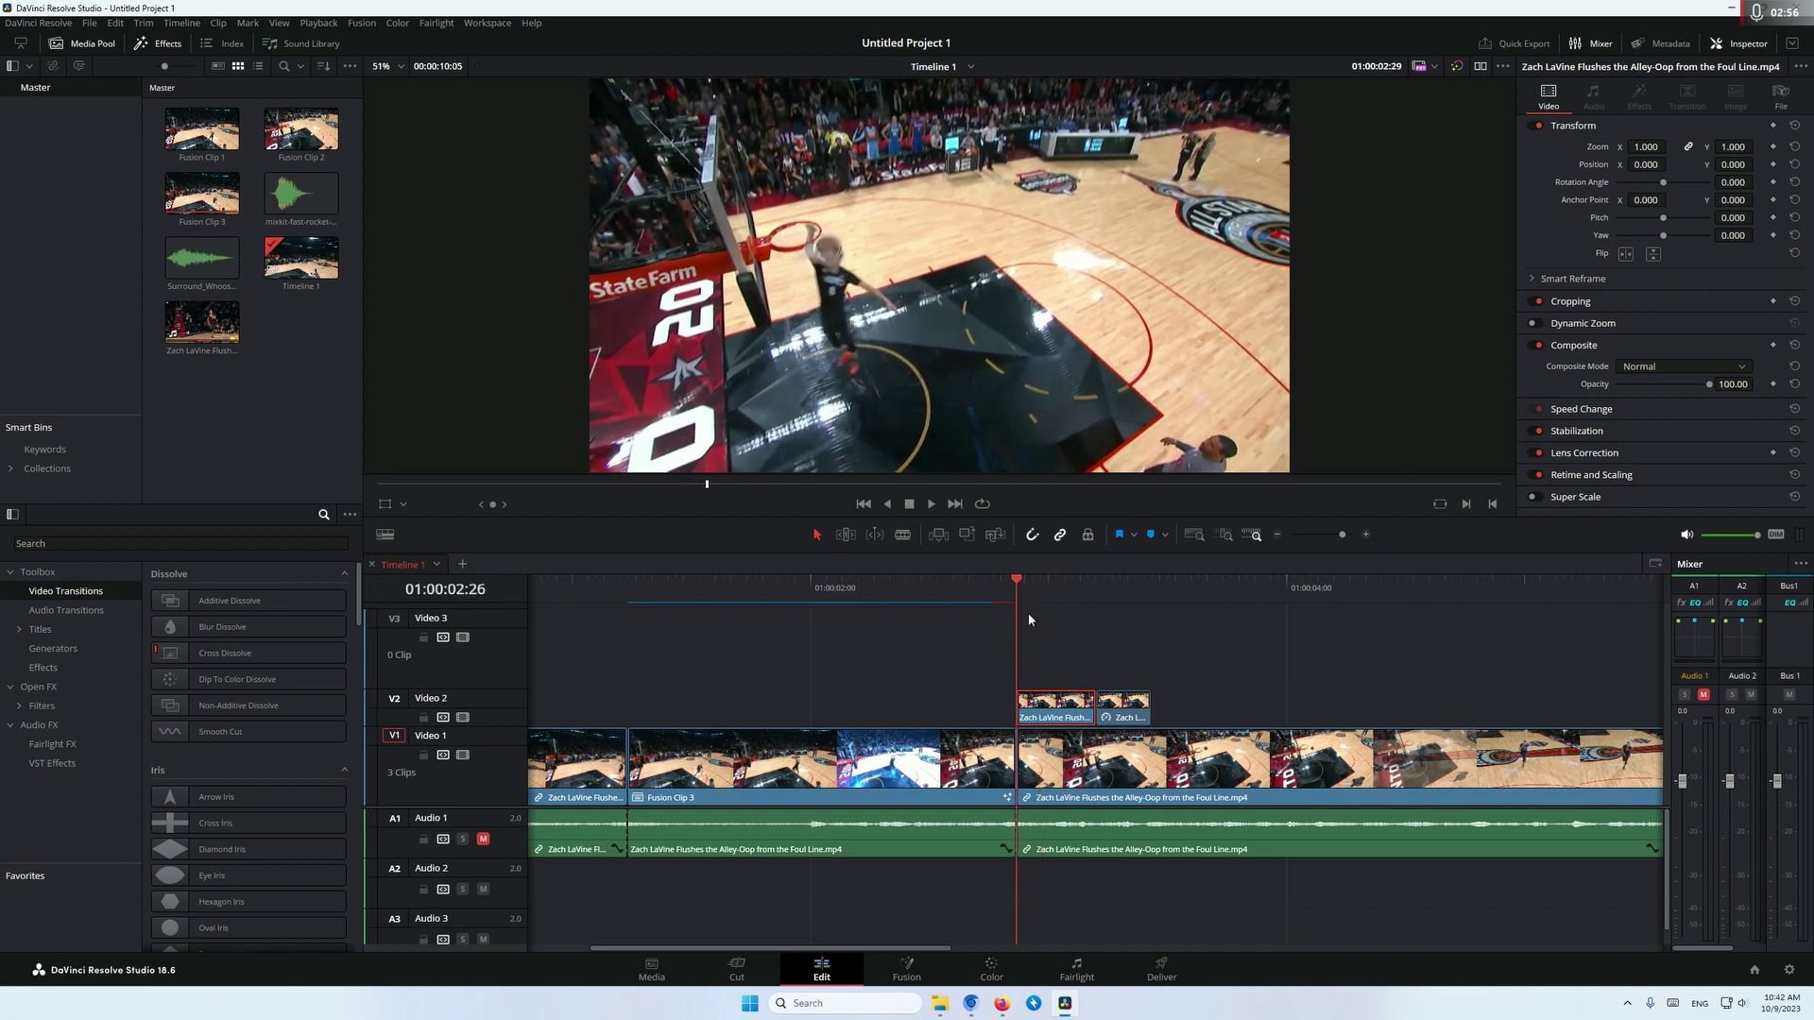
pyautogui.click(1127, 710)
pyautogui.press('Delete')
# Change the Video 2 clip's speed to Freeze Frame at 01:00:02:26 and scrub through it to check.
pyautogui.rightClick(1055, 715)
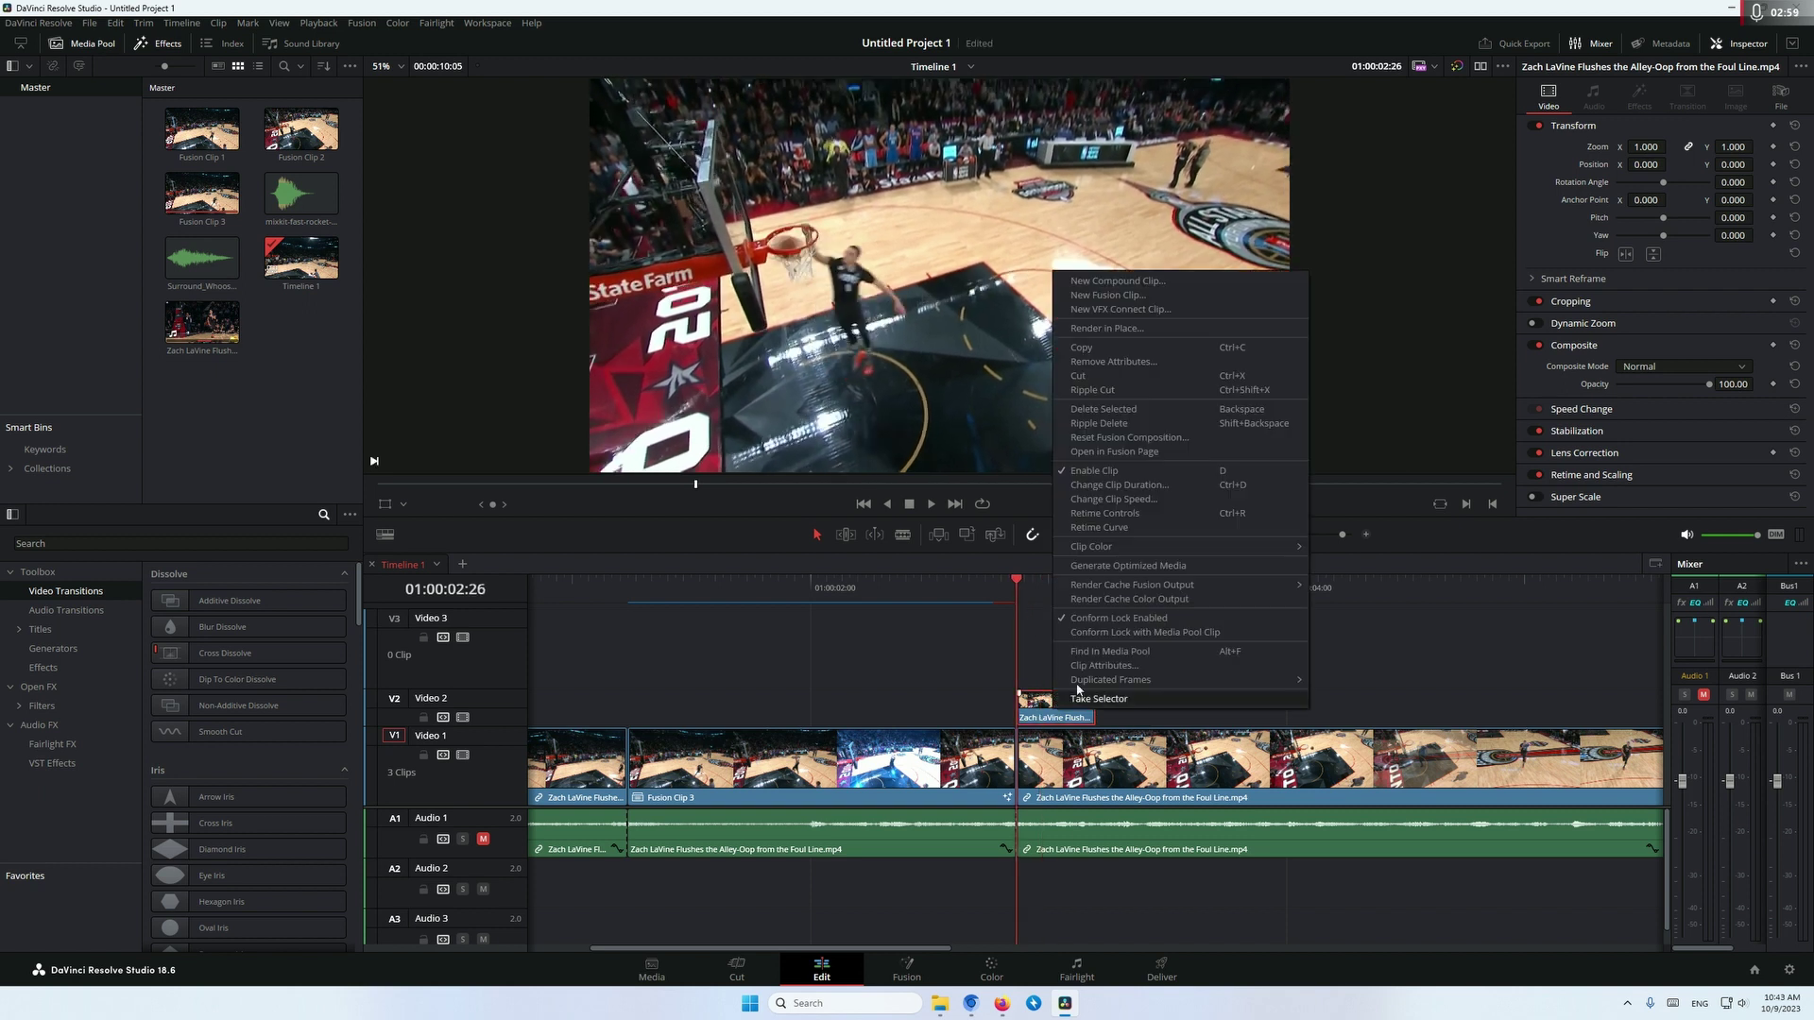
pyautogui.click(1145, 506)
pyautogui.click(1151, 555)
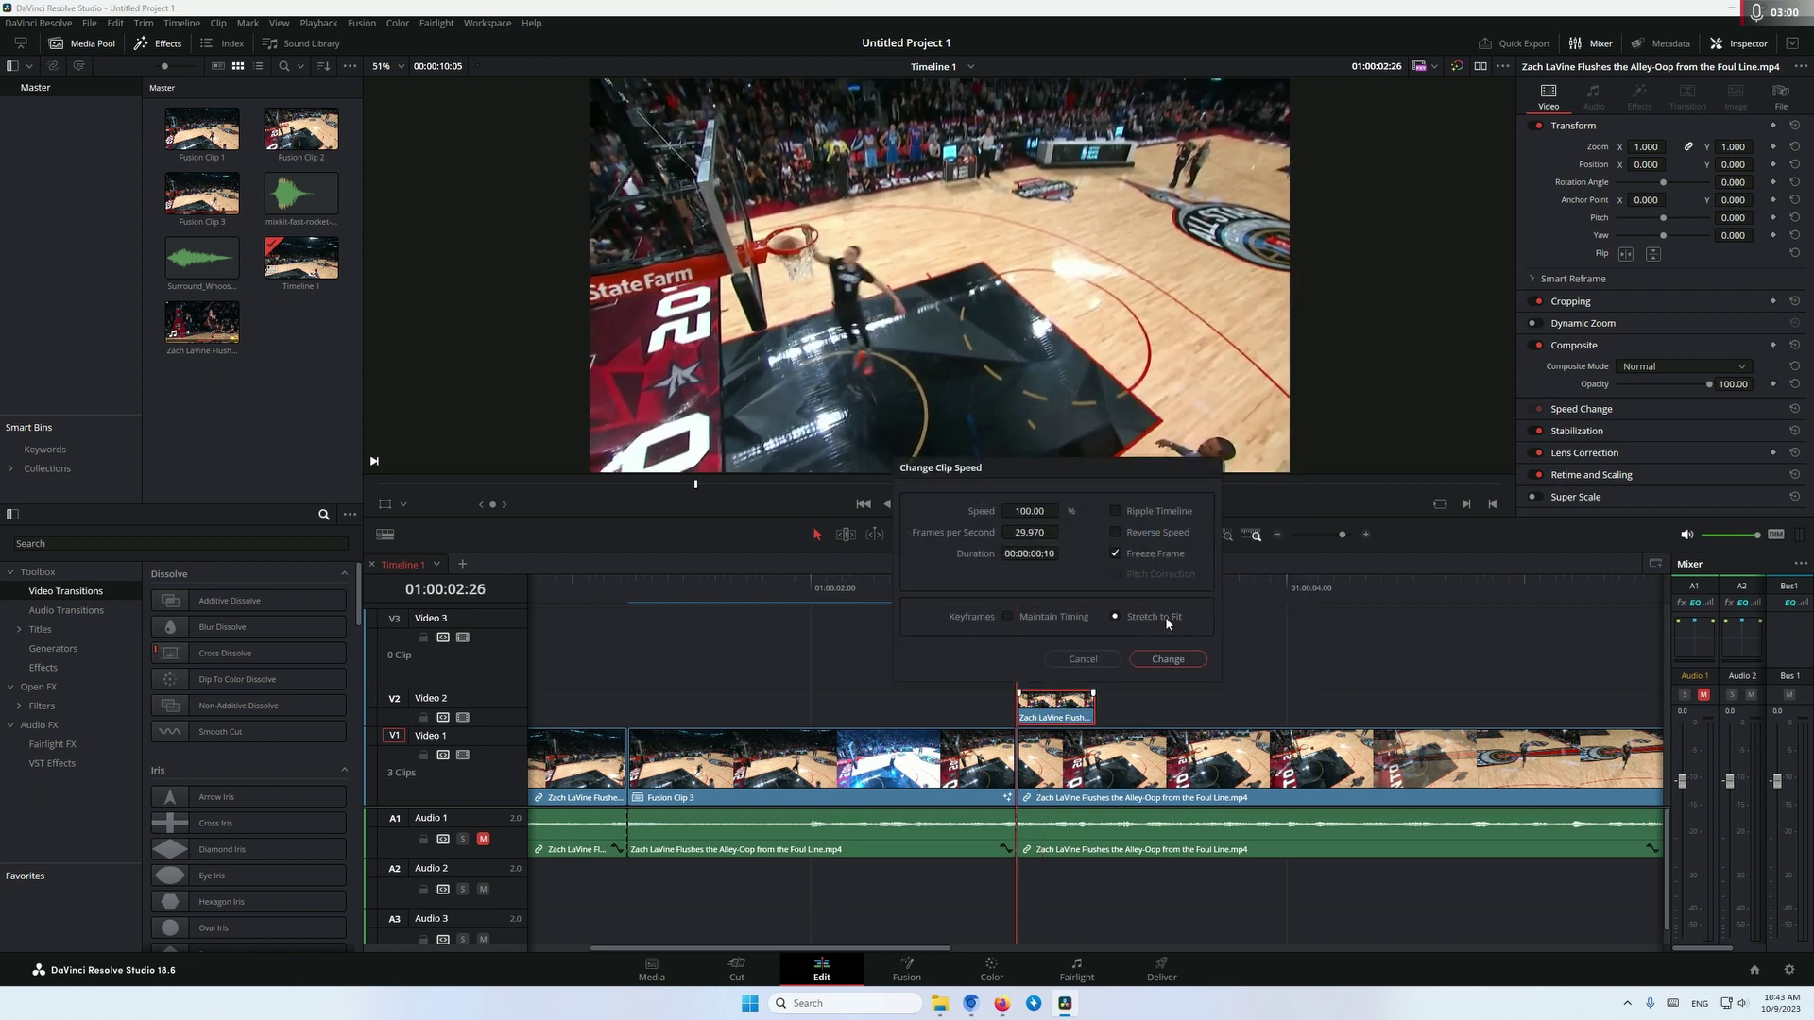
pyautogui.click(1168, 658)
pyautogui.moveTo(1019, 579); pyautogui.dragTo(1065, 605)
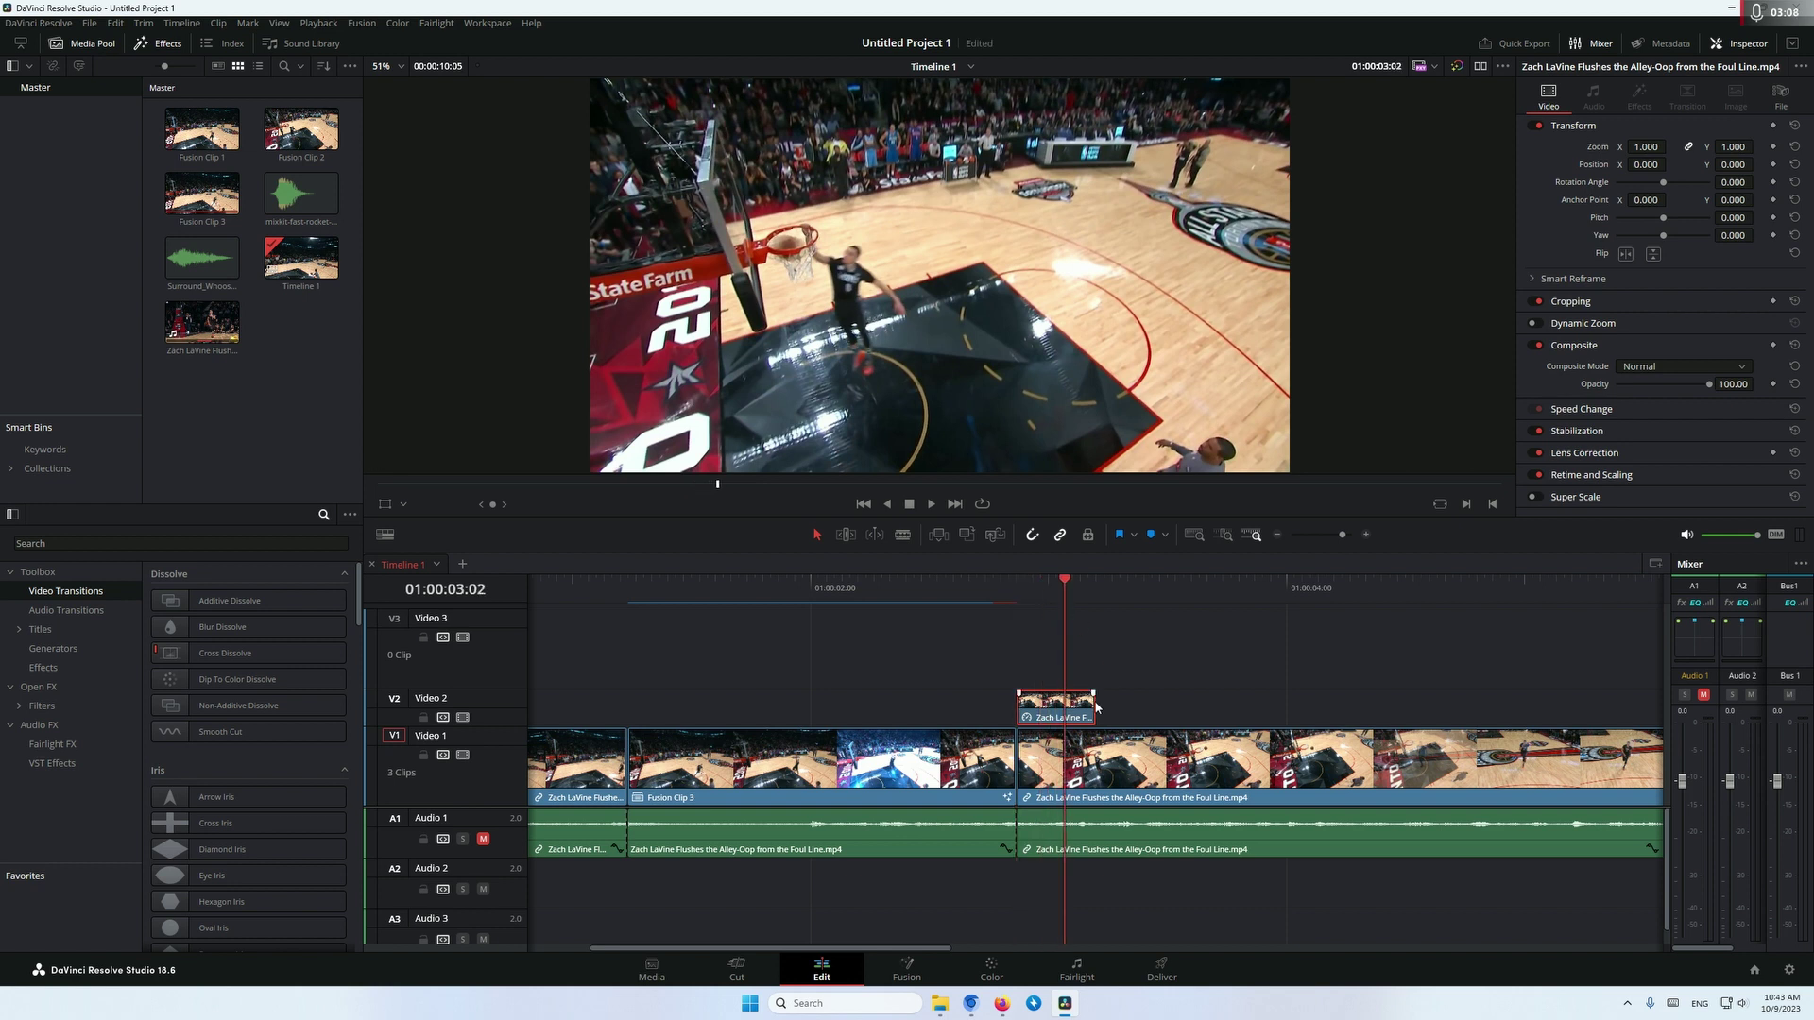
# Extend the frozen clip to 15 frames and place a copy of it on Video 1, shifting the following footage to make room.
pyautogui.moveTo(1094, 707); pyautogui.dragTo(1138, 712)
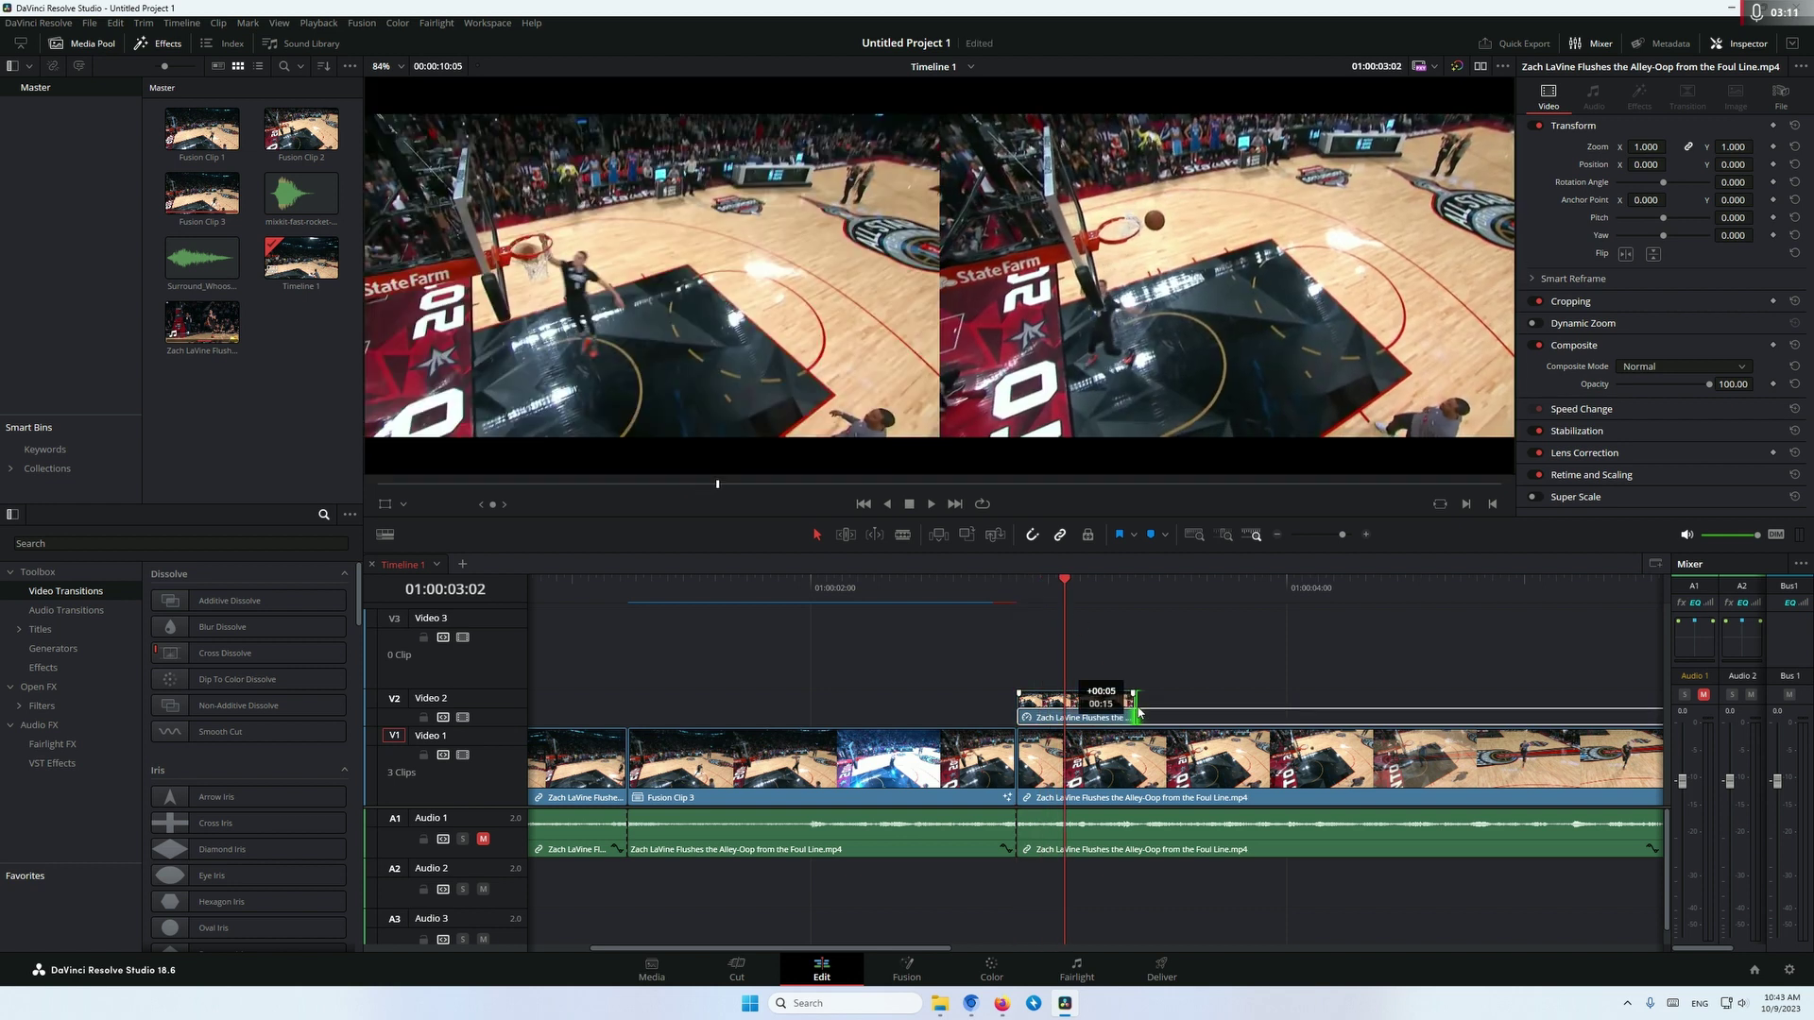
pyautogui.moveTo(1059, 592); pyautogui.dragTo(1041, 601)
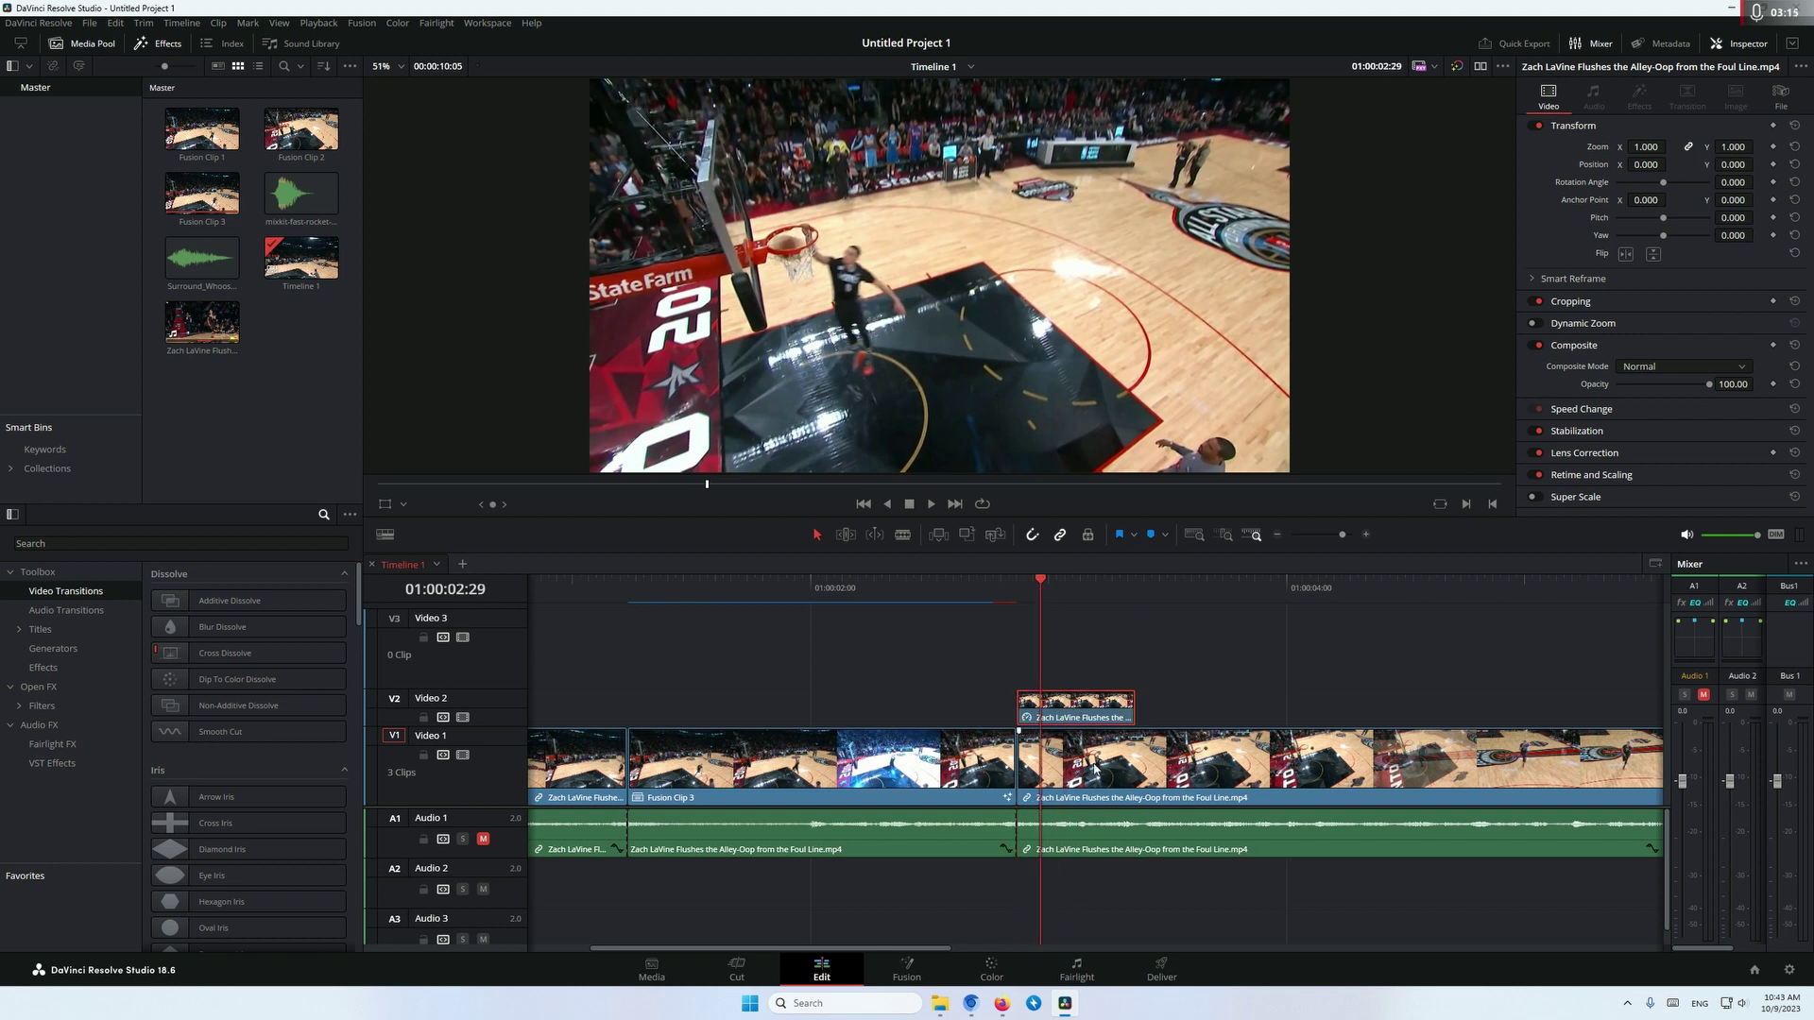
pyautogui.moveTo(1096, 778); pyautogui.dragTo(1211, 768)
pyautogui.moveTo(1048, 710); pyautogui.dragTo(1073, 744)
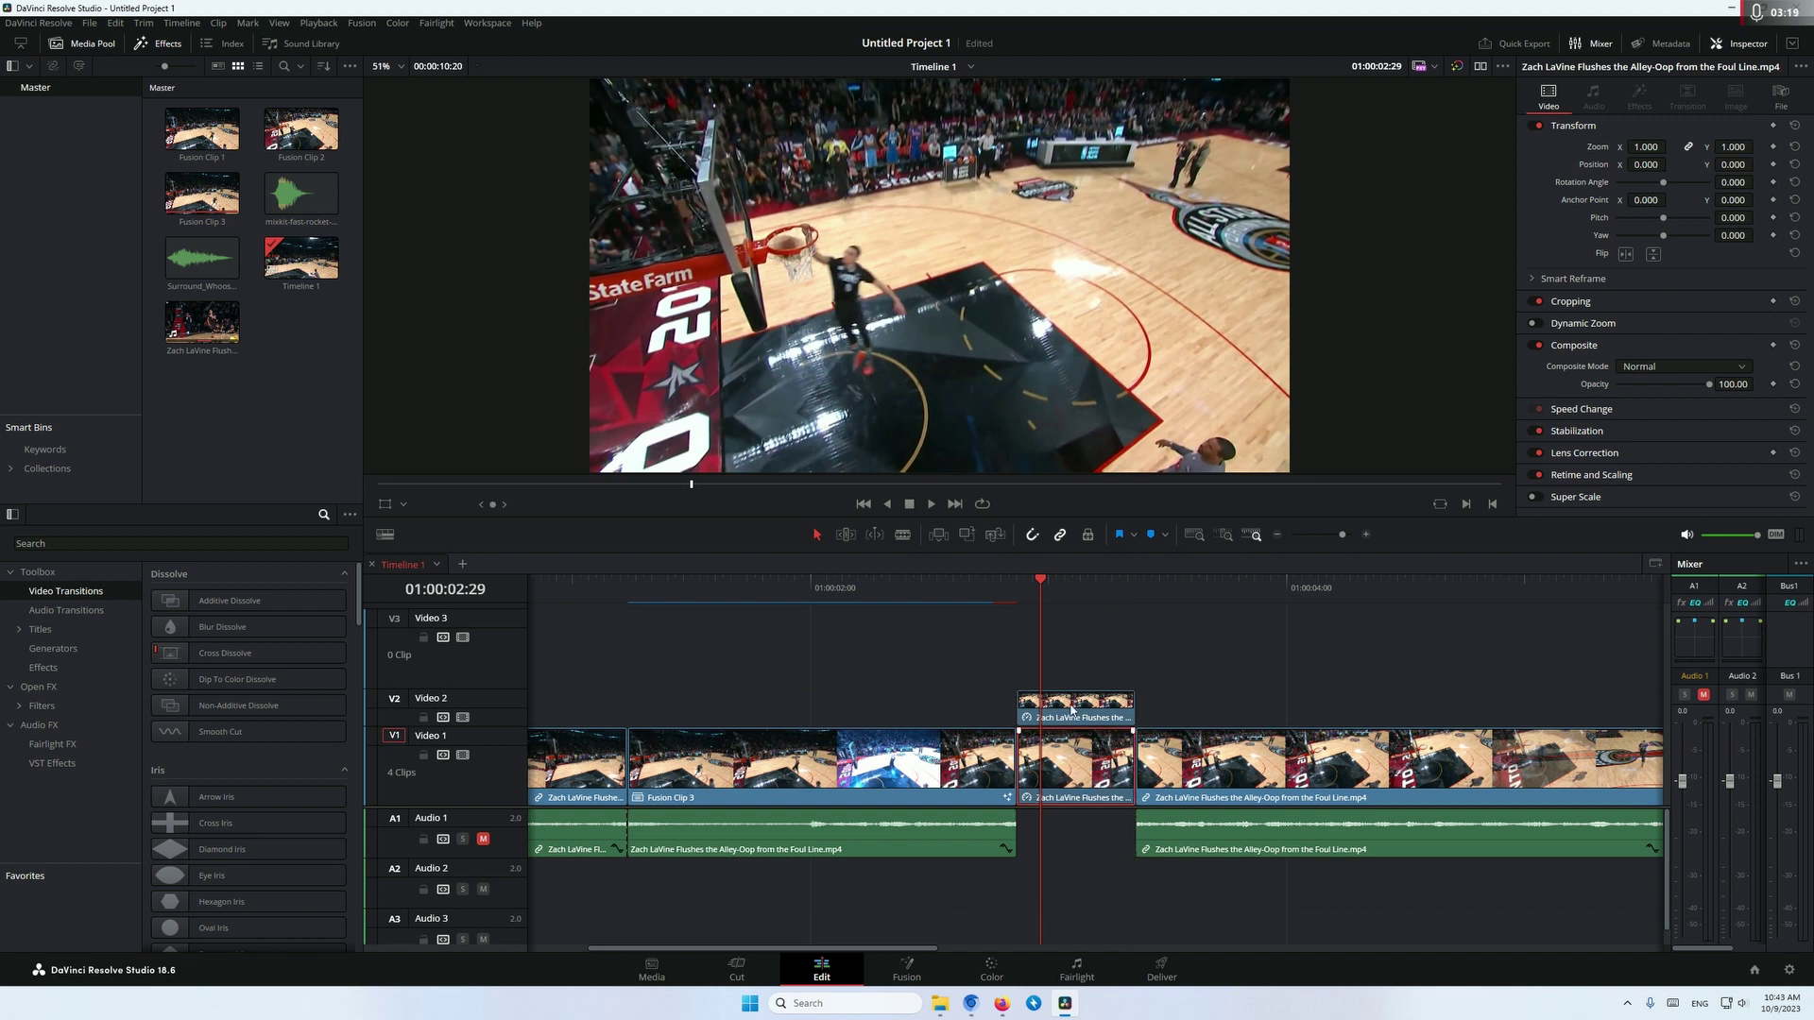
# Convert the frozen clip on Video 2 into a new Fusion clip and open it on the Fusion page.
pyautogui.rightClick(1058, 710)
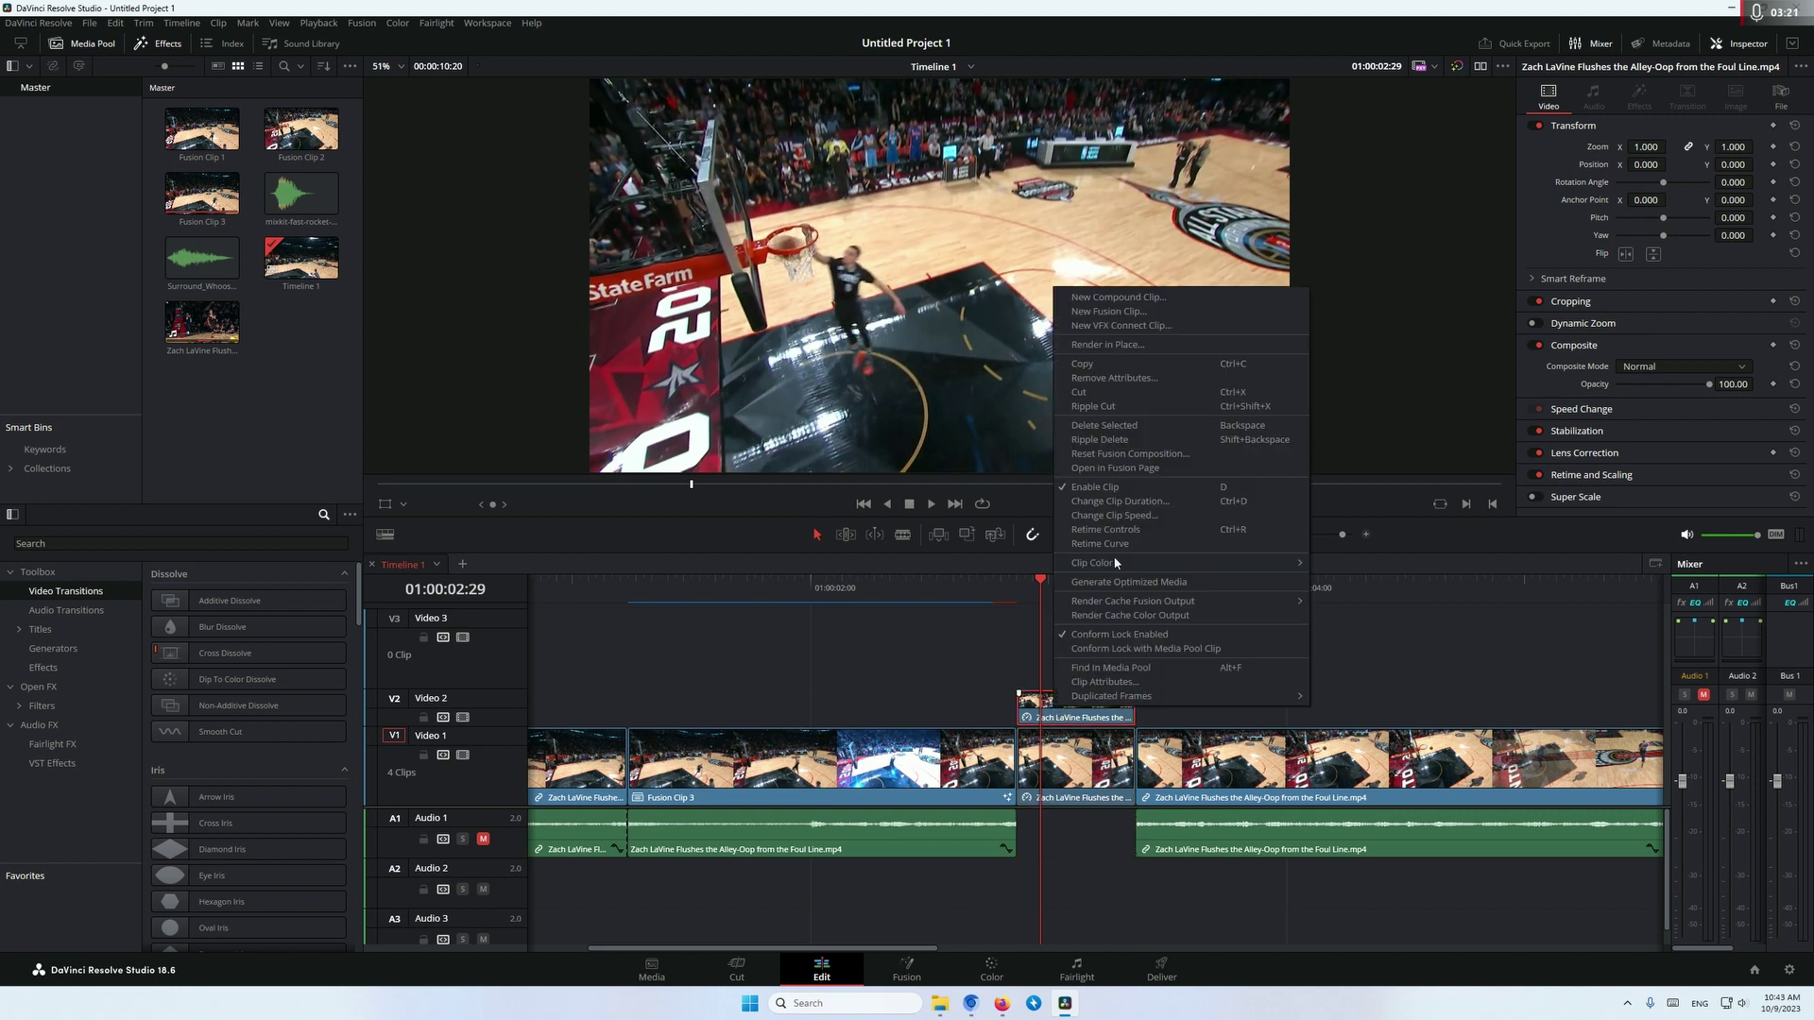
pyautogui.click(1105, 313)
pyautogui.click(907, 969)
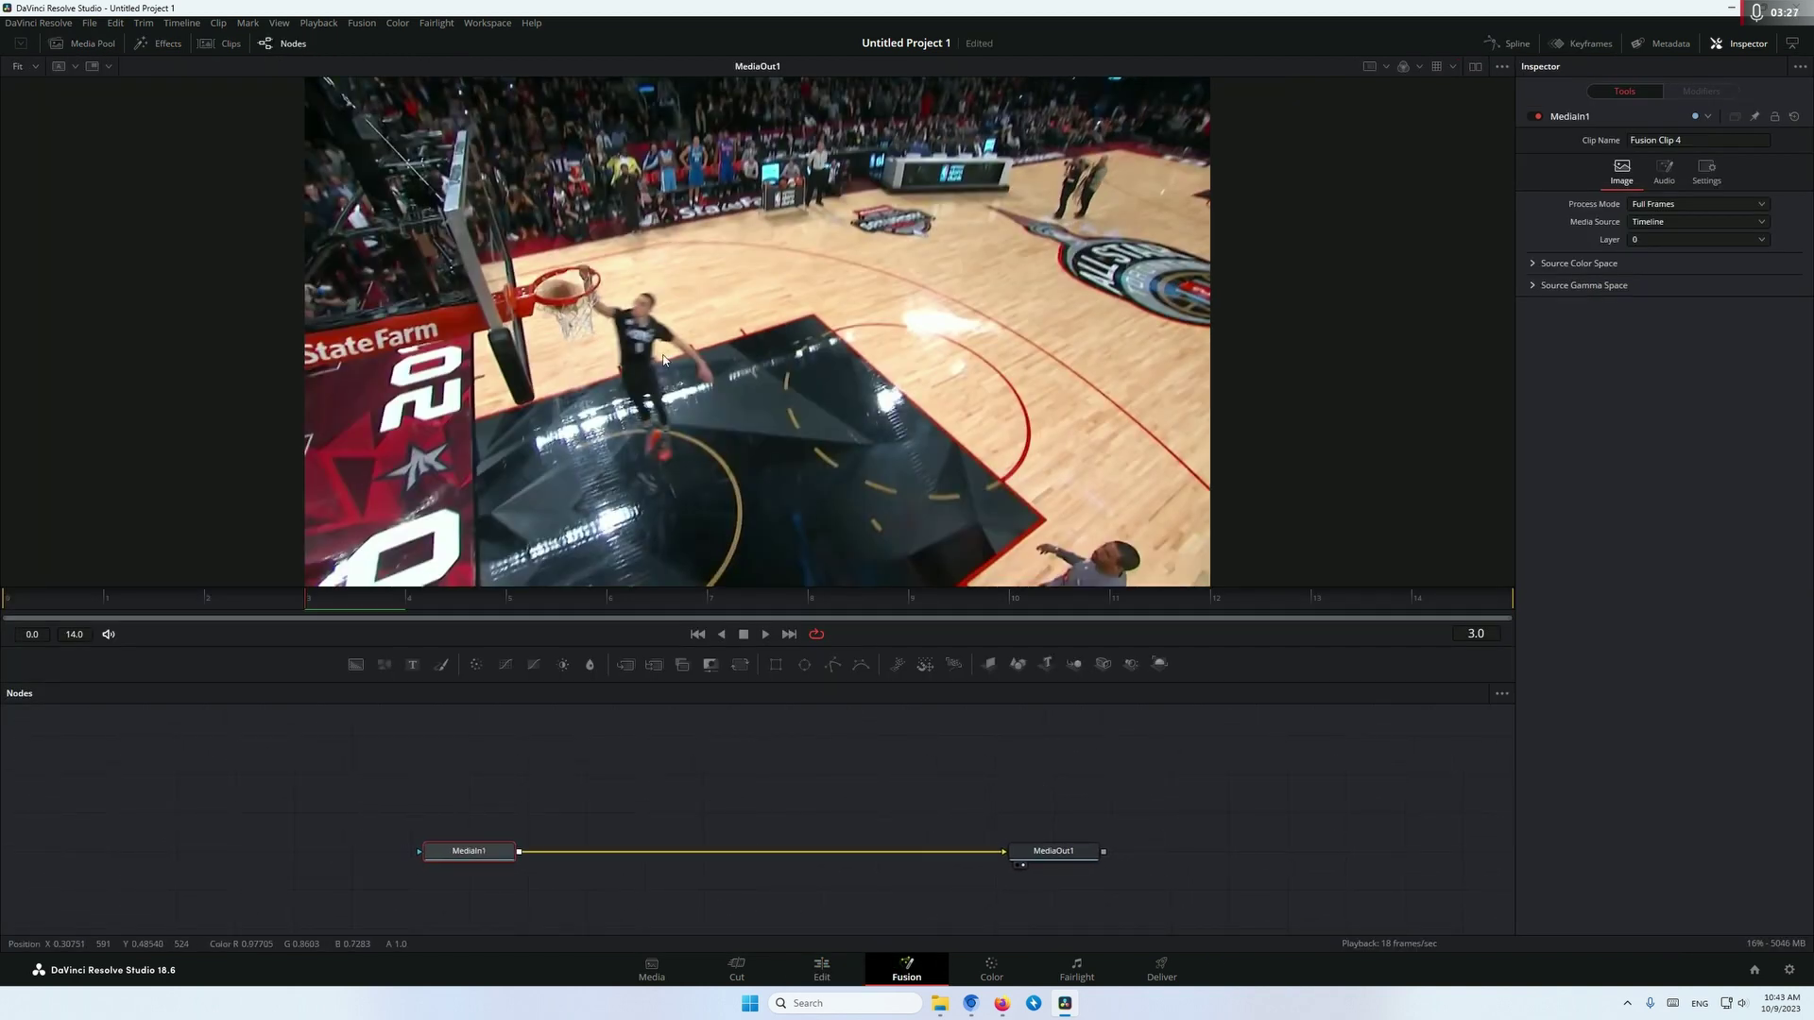
# Add an unconnected Polygon mask and trace it around the hoop, net, backboard, padding and support arm.
pyautogui.click(508, 769)
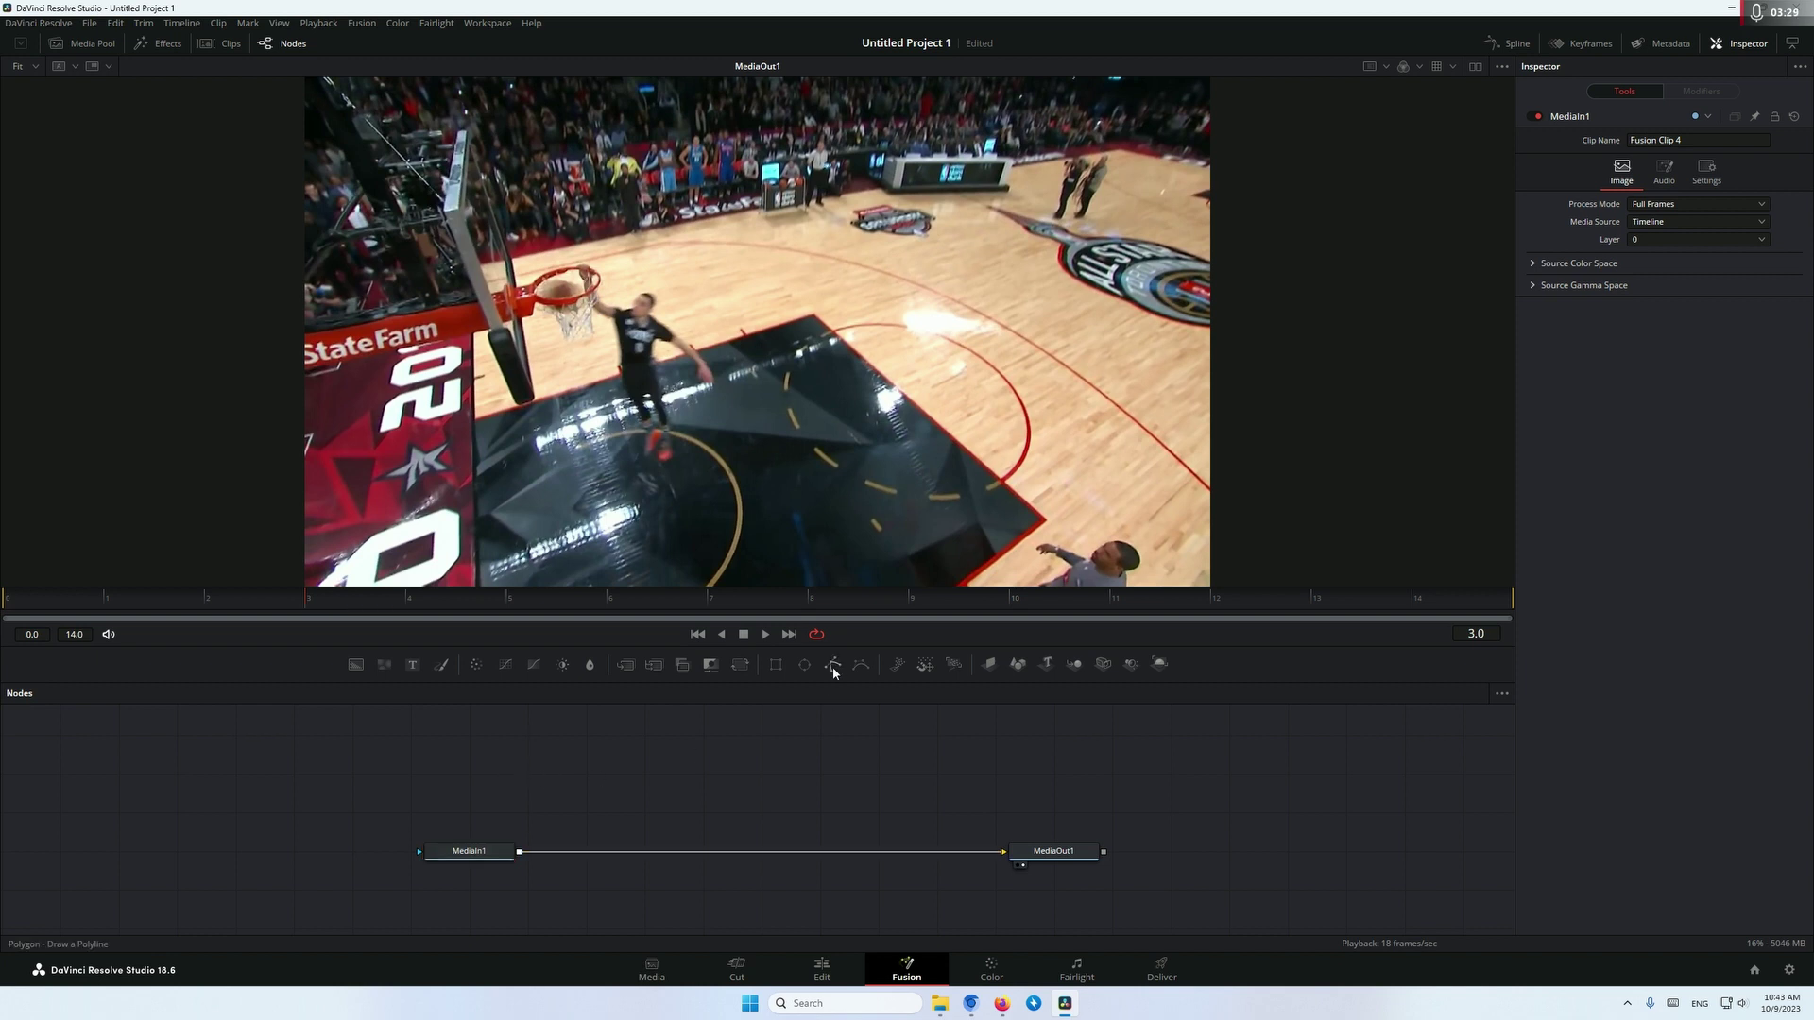
pyautogui.click(833, 666)
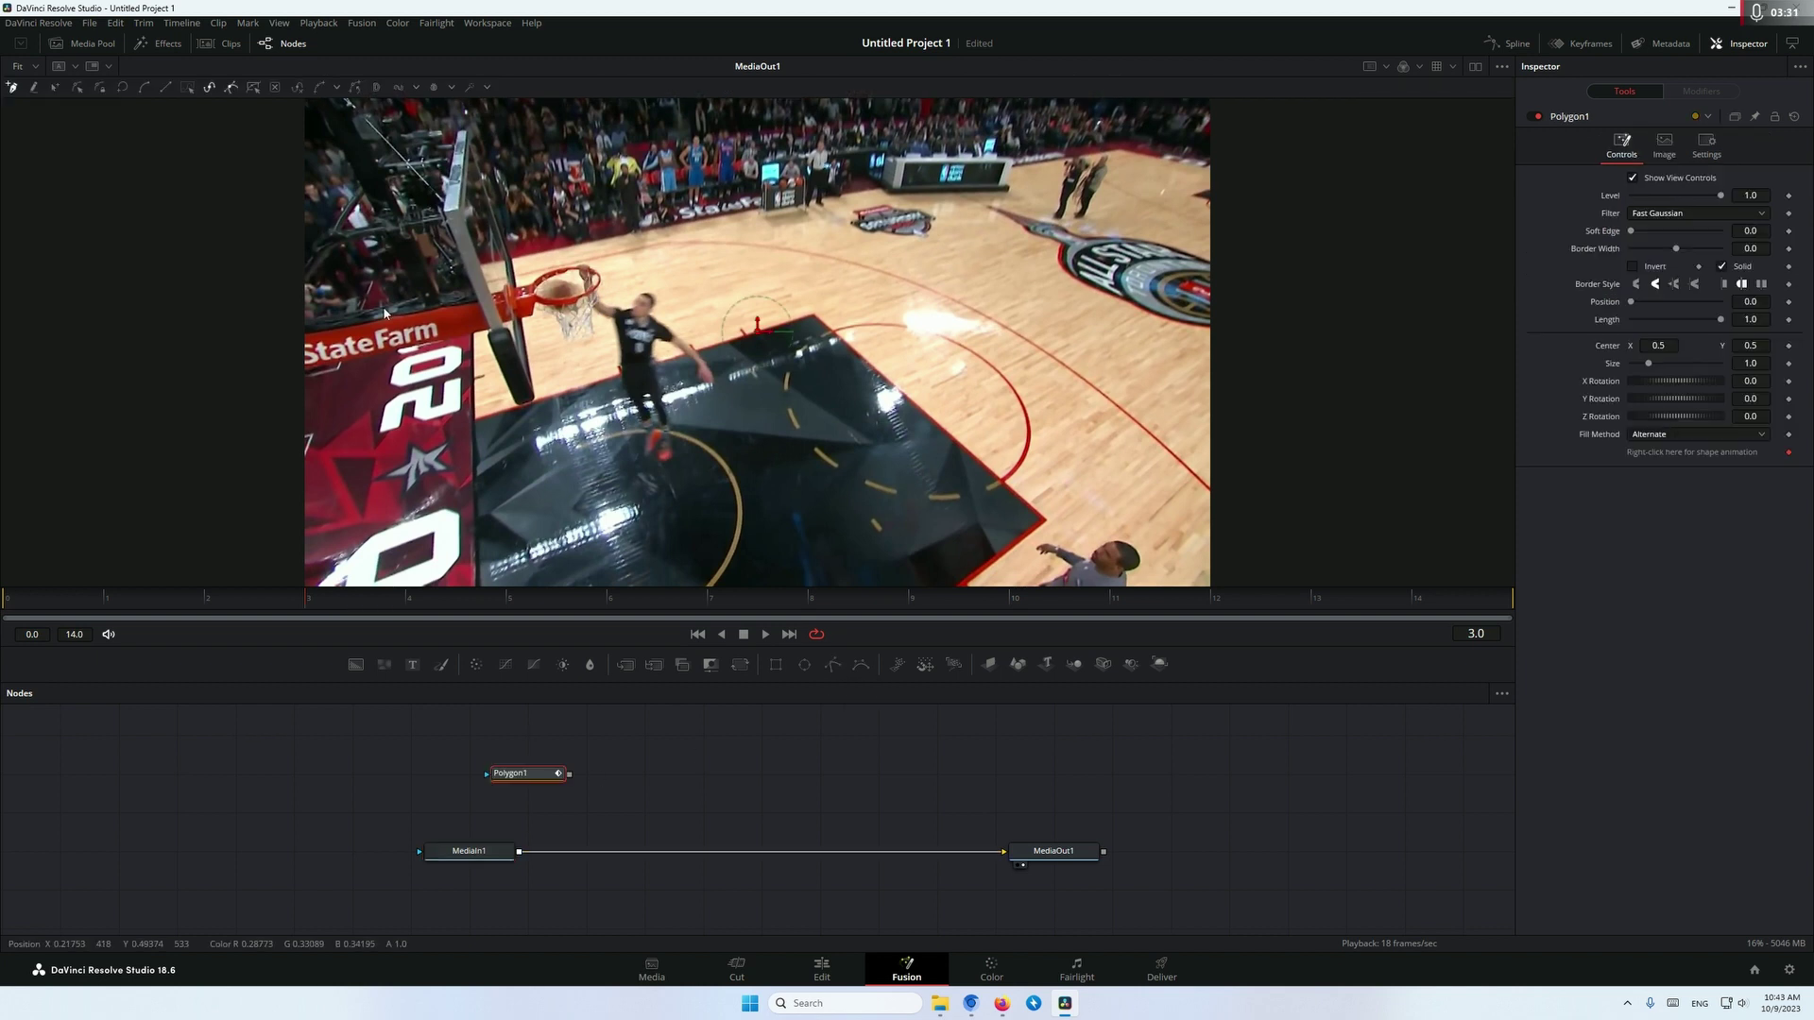
pyautogui.scroll(2, 385, 313)
pyautogui.click(447, 456)
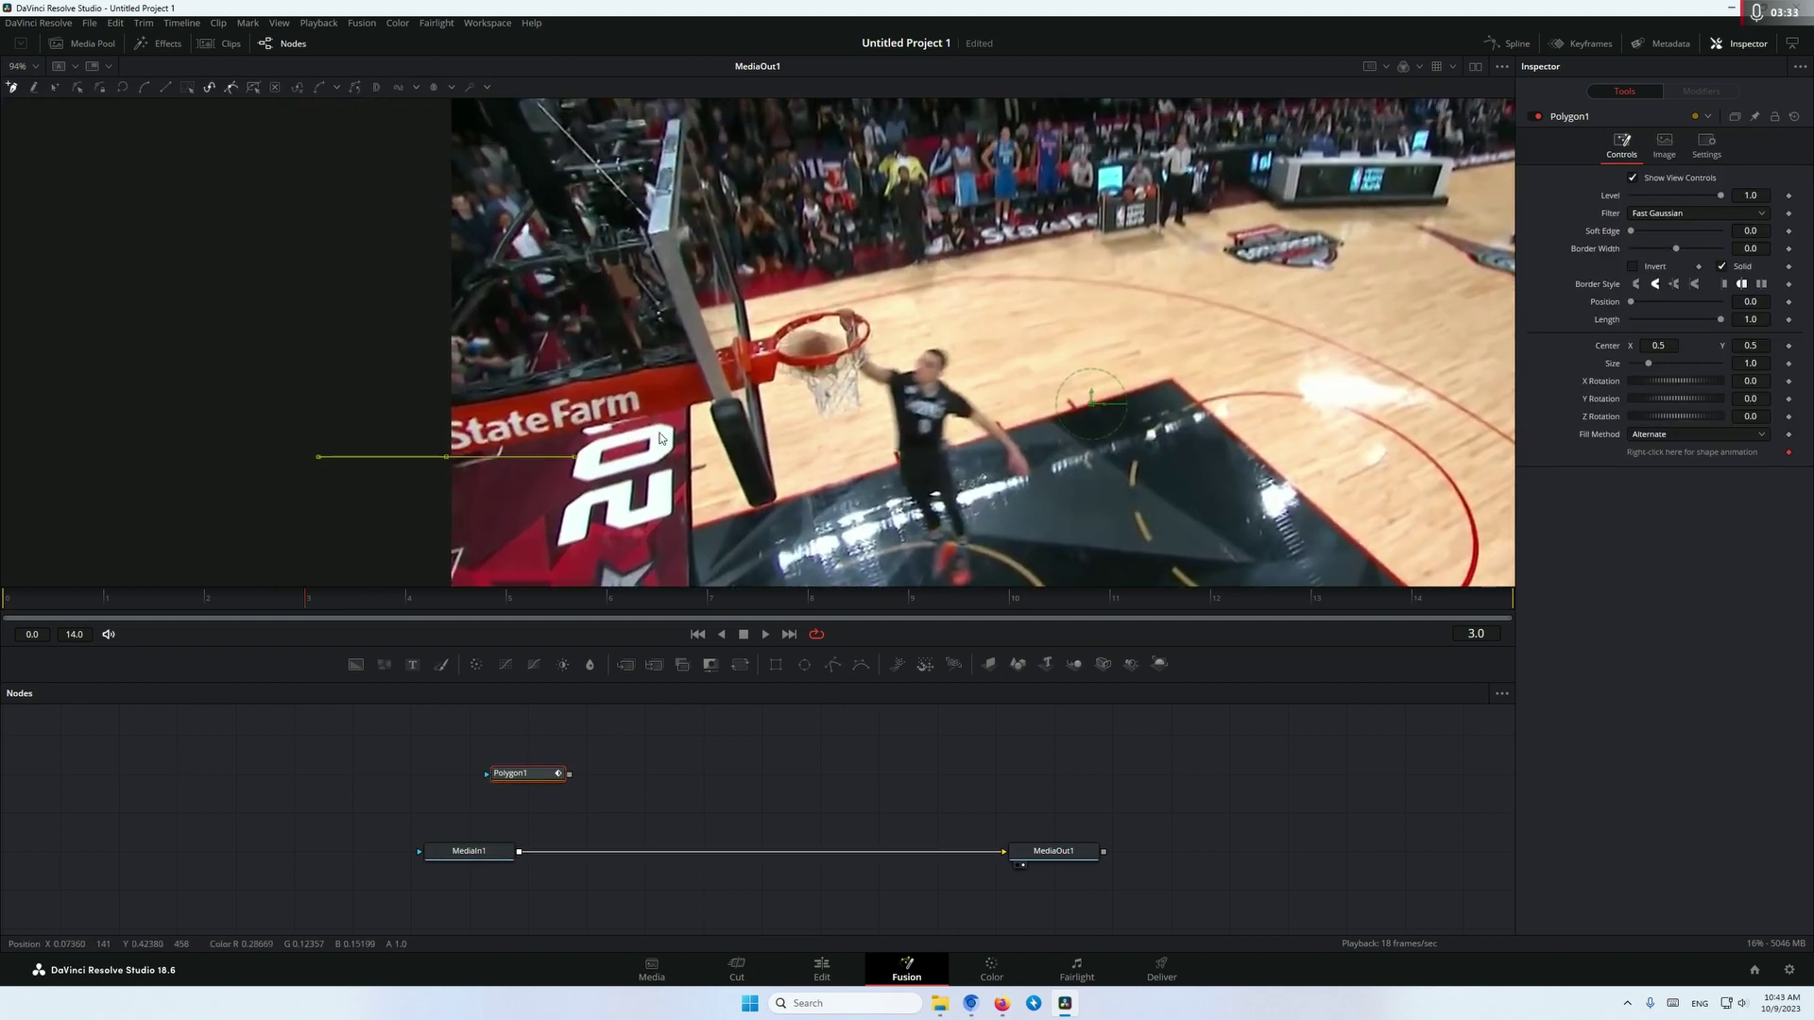
pyautogui.click(704, 404)
pyautogui.click(749, 508)
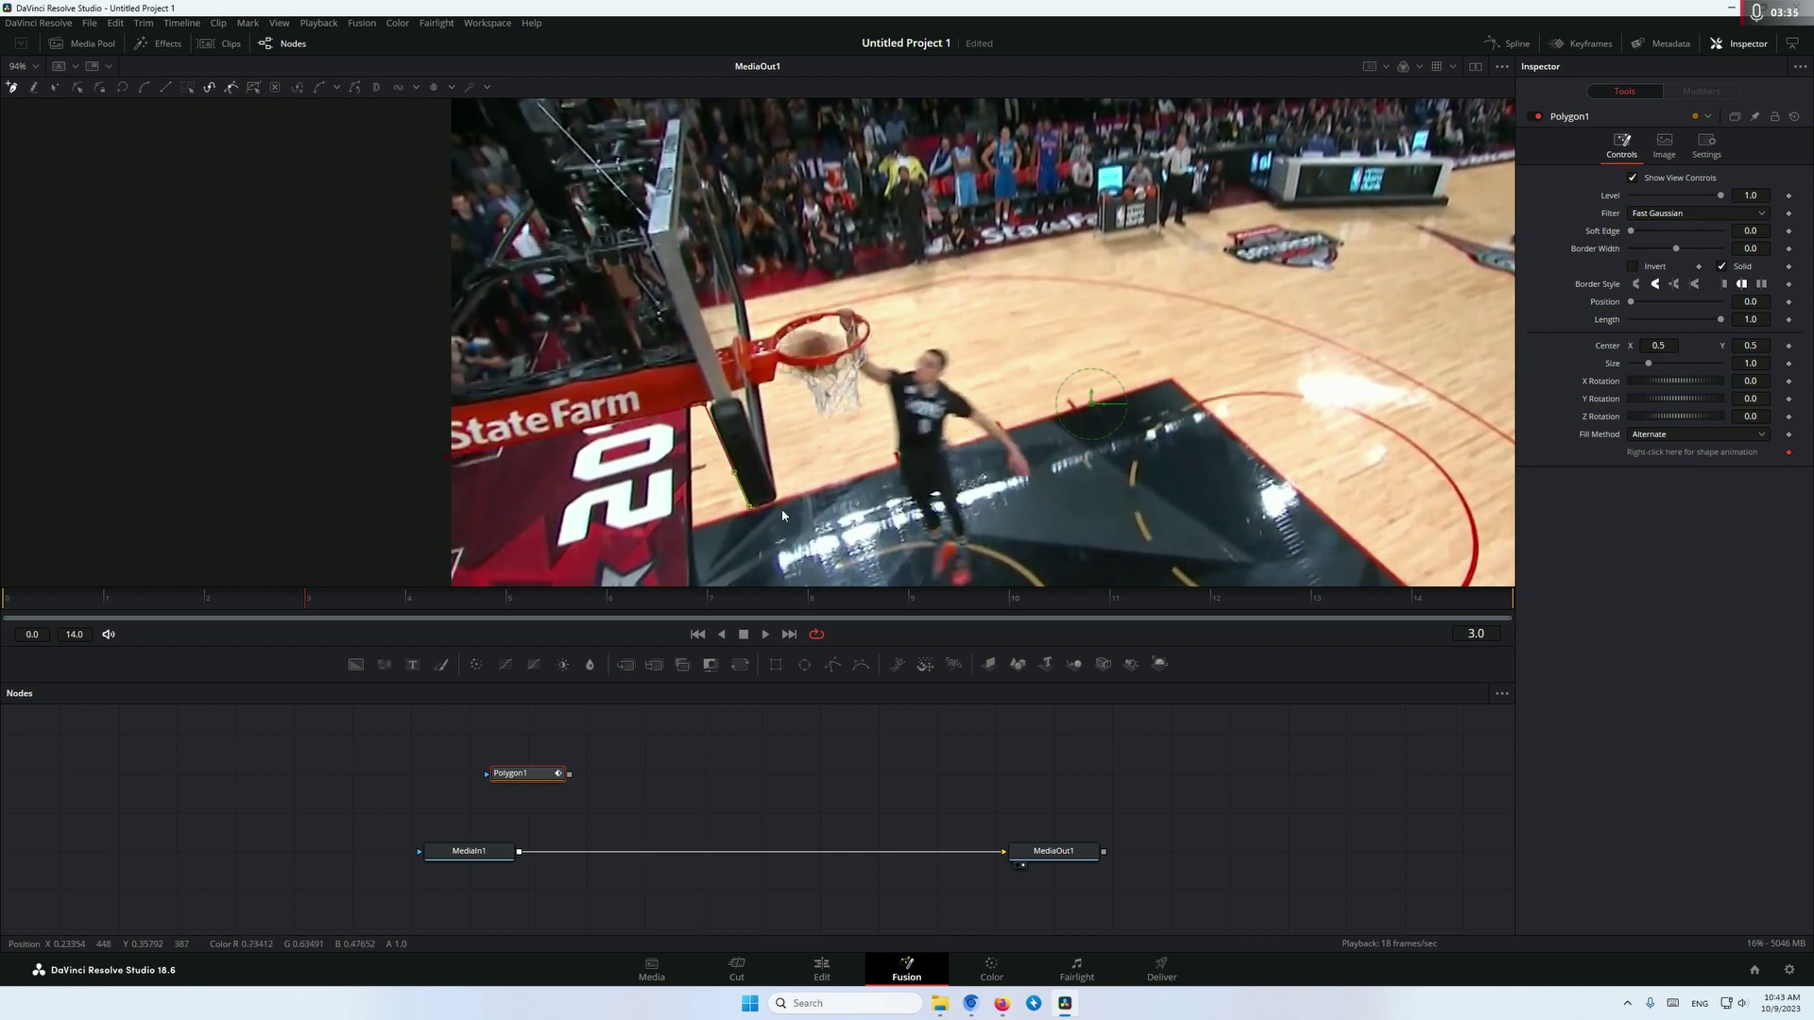
pyautogui.click(761, 387)
pyautogui.click(800, 379)
pyautogui.click(862, 407)
pyautogui.click(867, 358)
pyautogui.click(870, 324)
pyautogui.click(851, 309)
pyautogui.click(820, 312)
pyautogui.click(782, 325)
pyautogui.click(768, 339)
pyautogui.click(754, 337)
pyautogui.click(745, 299)
pyautogui.click(682, 121)
pyautogui.click(674, 118)
pyautogui.click(668, 122)
pyautogui.click(649, 232)
pyautogui.click(663, 287)
pyautogui.click(623, 302)
pyautogui.moveTo(619, 307); pyautogui.dragTo(646, 436)
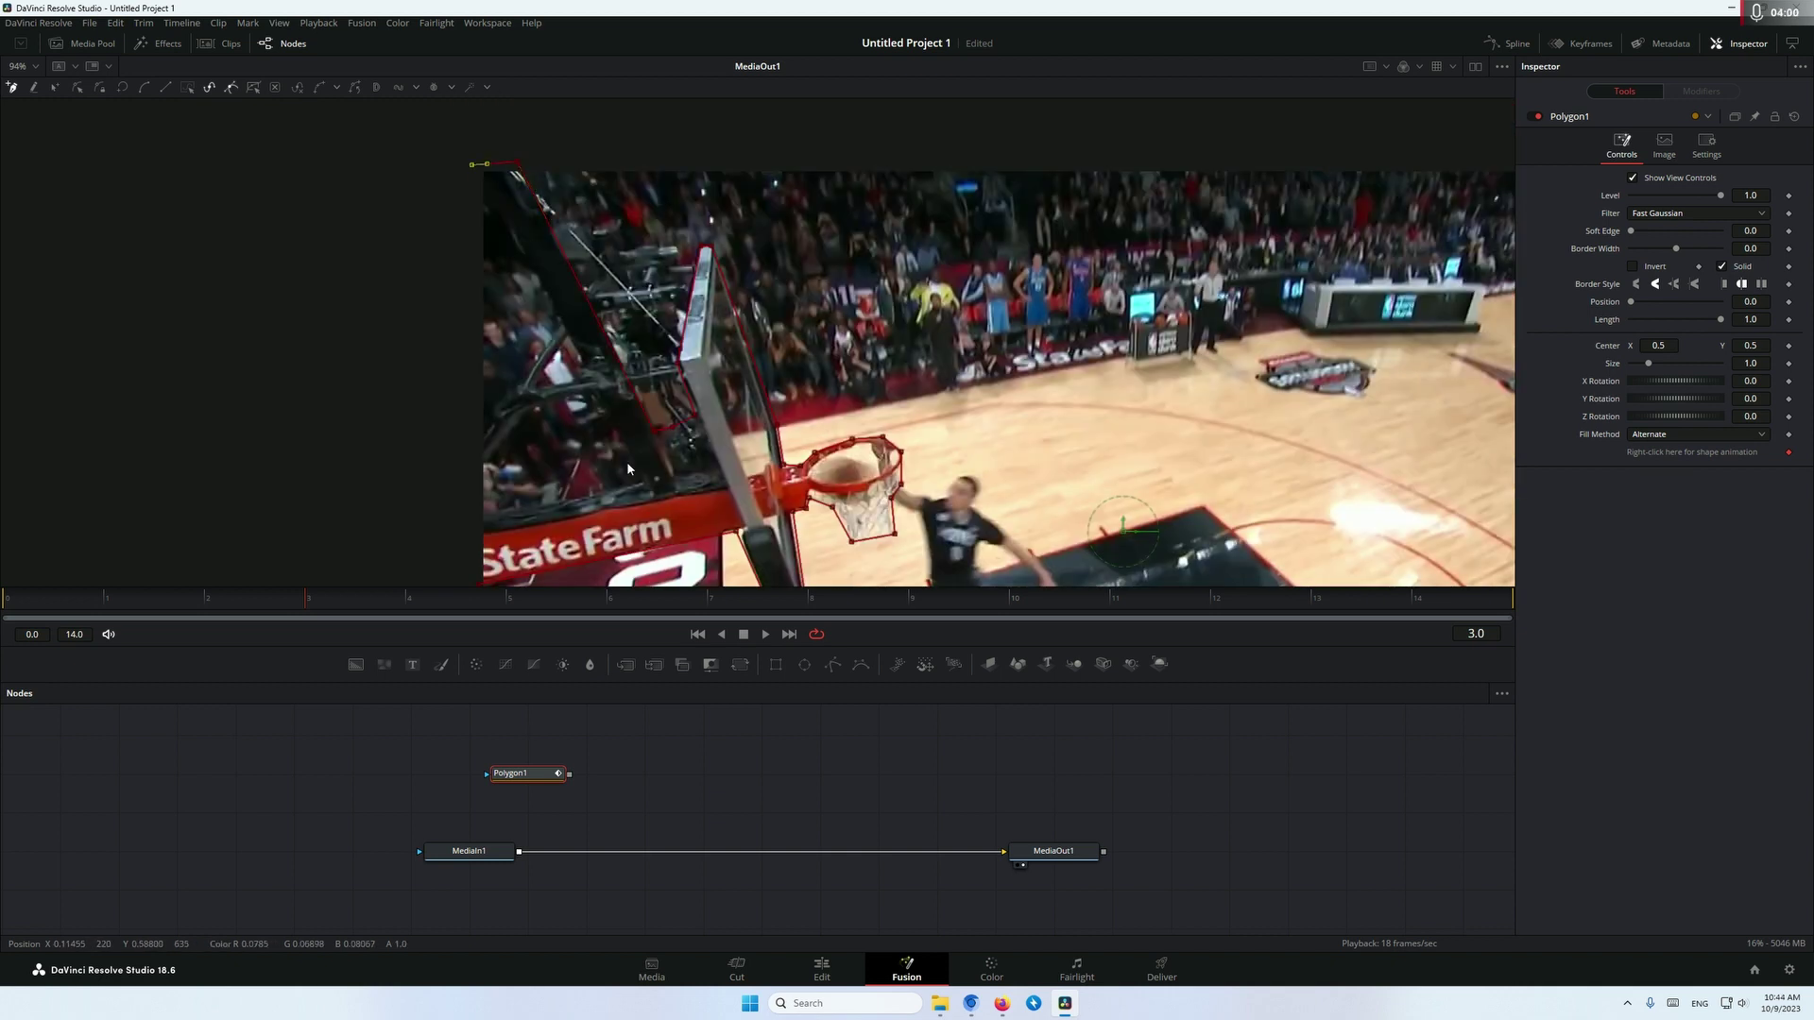
# Connect the polygon as the mask of MediaIn1 and set its Soft Edge to 0.011.
pyautogui.moveTo(527, 773); pyautogui.dragTo(439, 861)
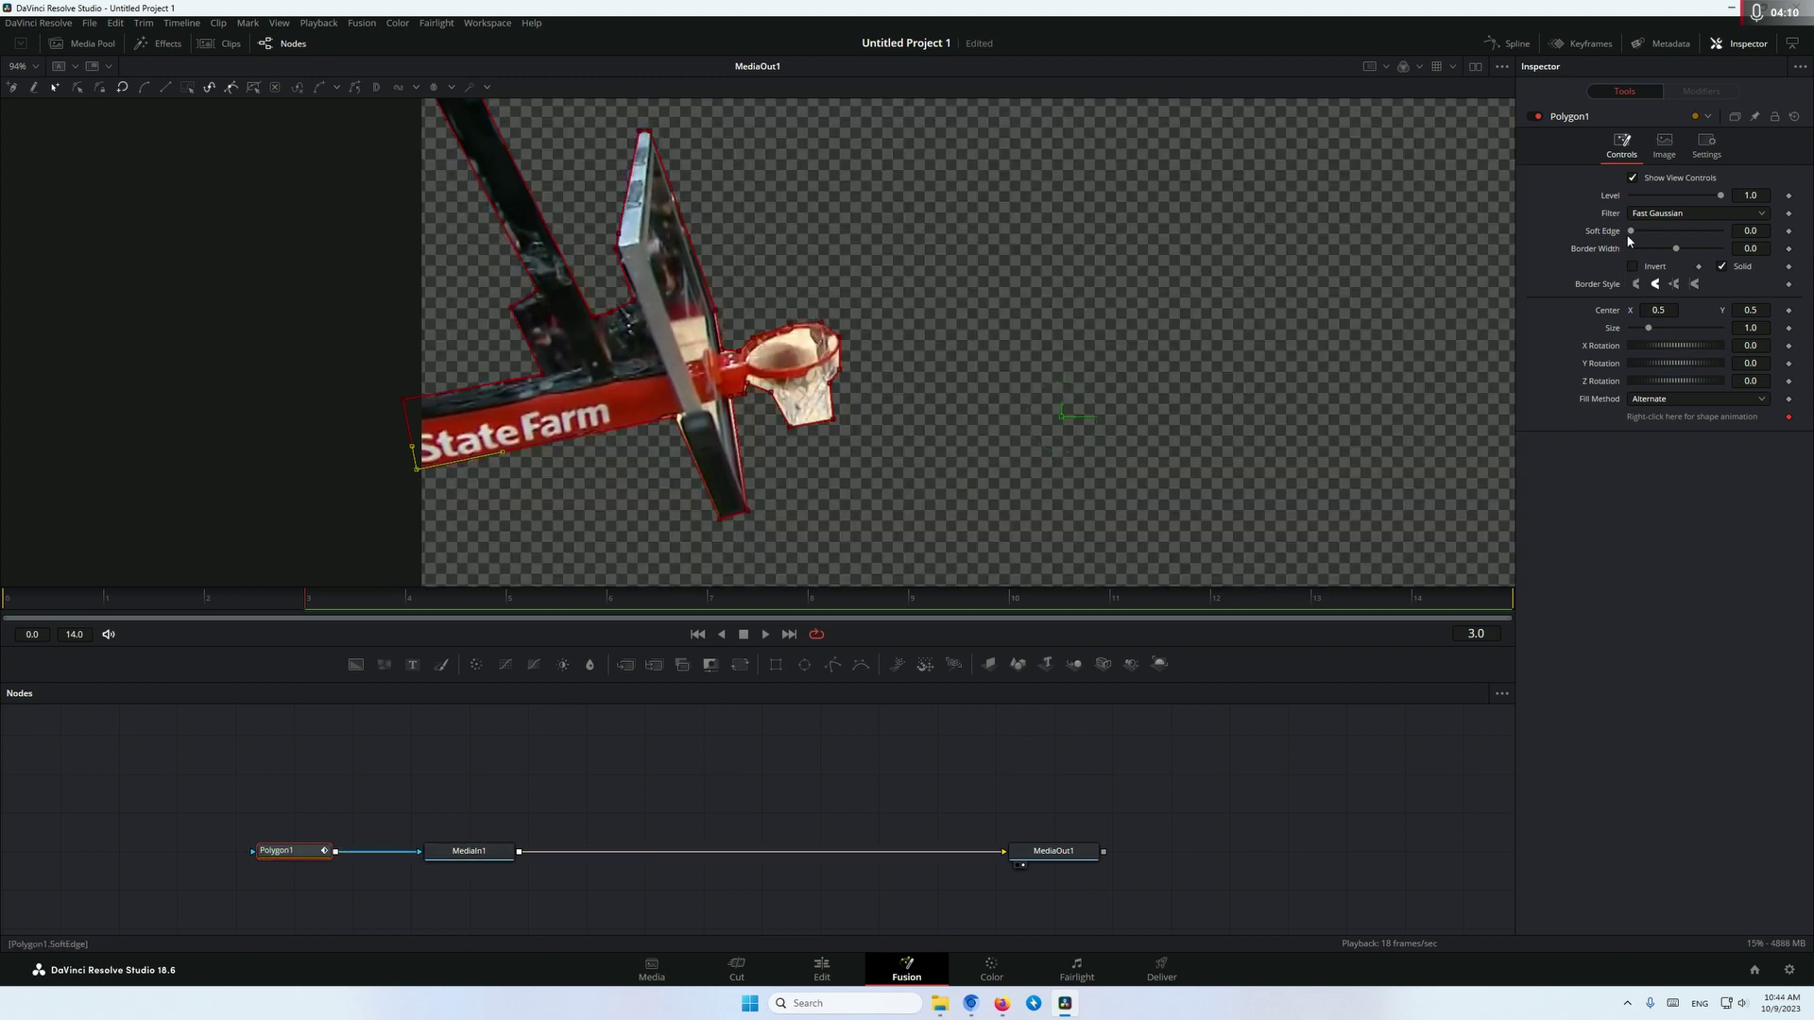
pyautogui.moveTo(1636, 235); pyautogui.dragTo(1640, 238)
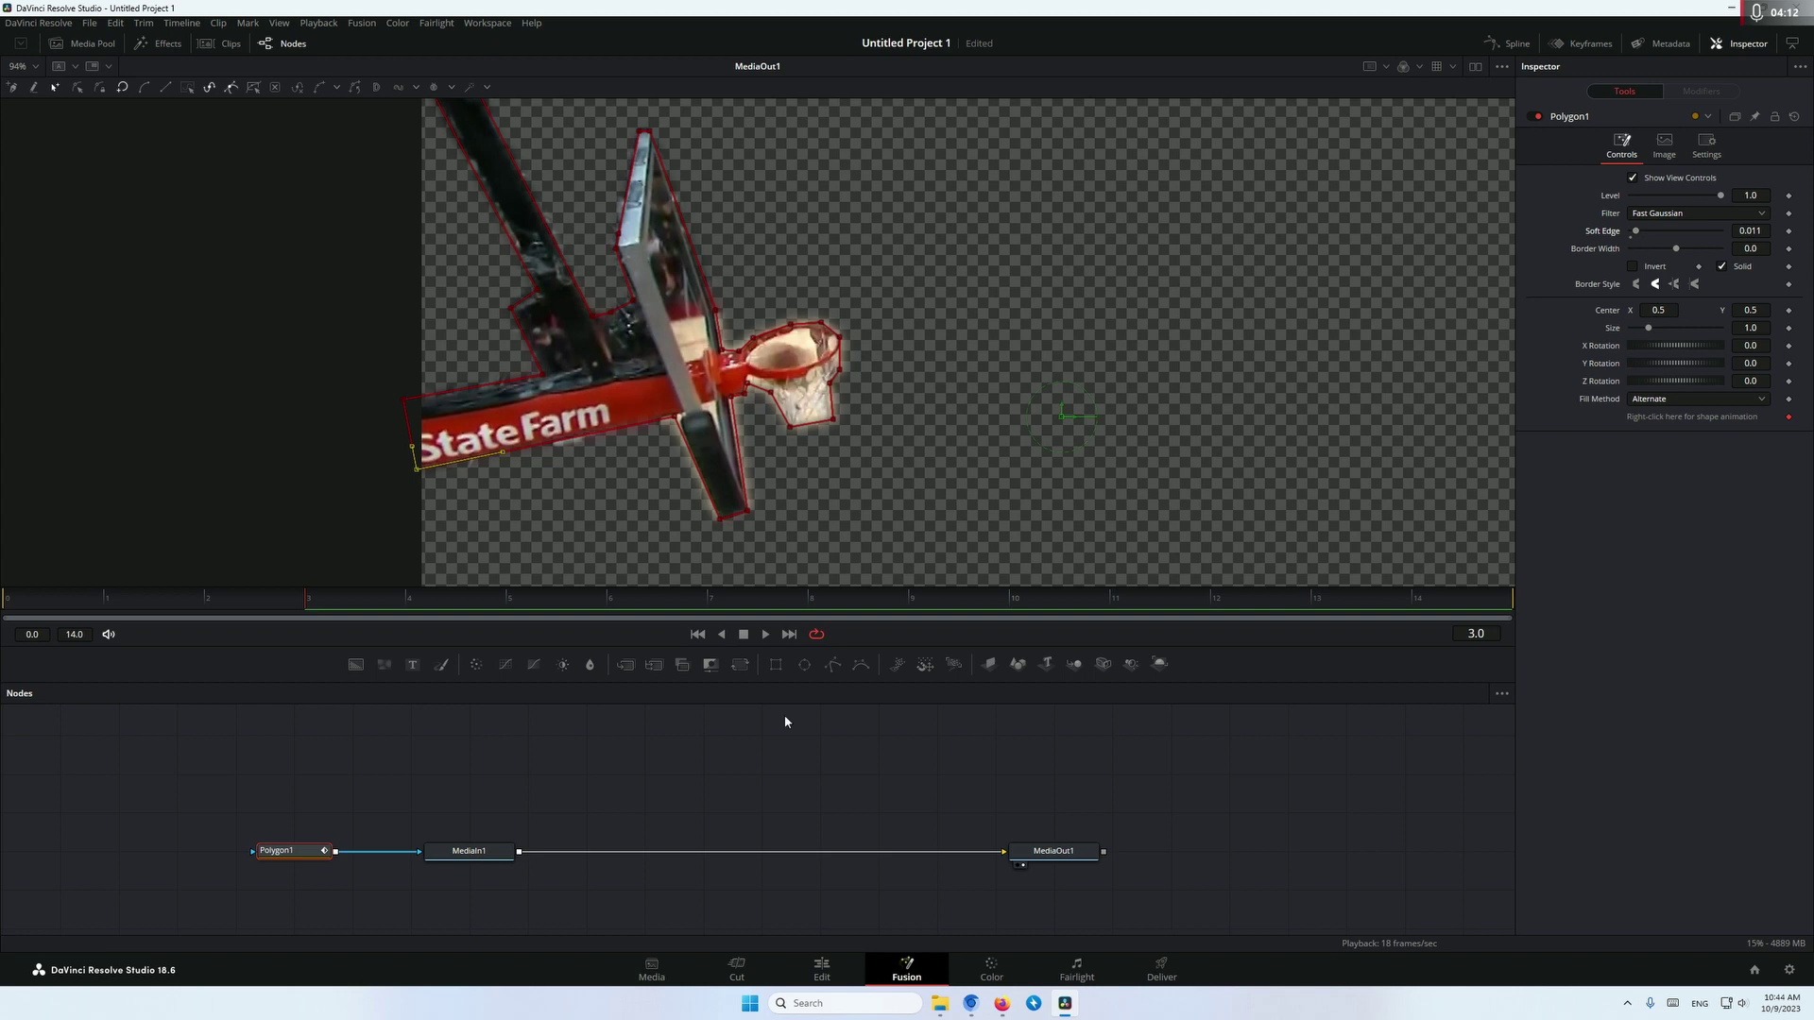
# Duplicate the MediaIn1 node above the original and attach a Magic Mask node to the copy.
pyautogui.moveTo(637, 780); pyautogui.dragTo(746, 797)
pyautogui.click(590, 873)
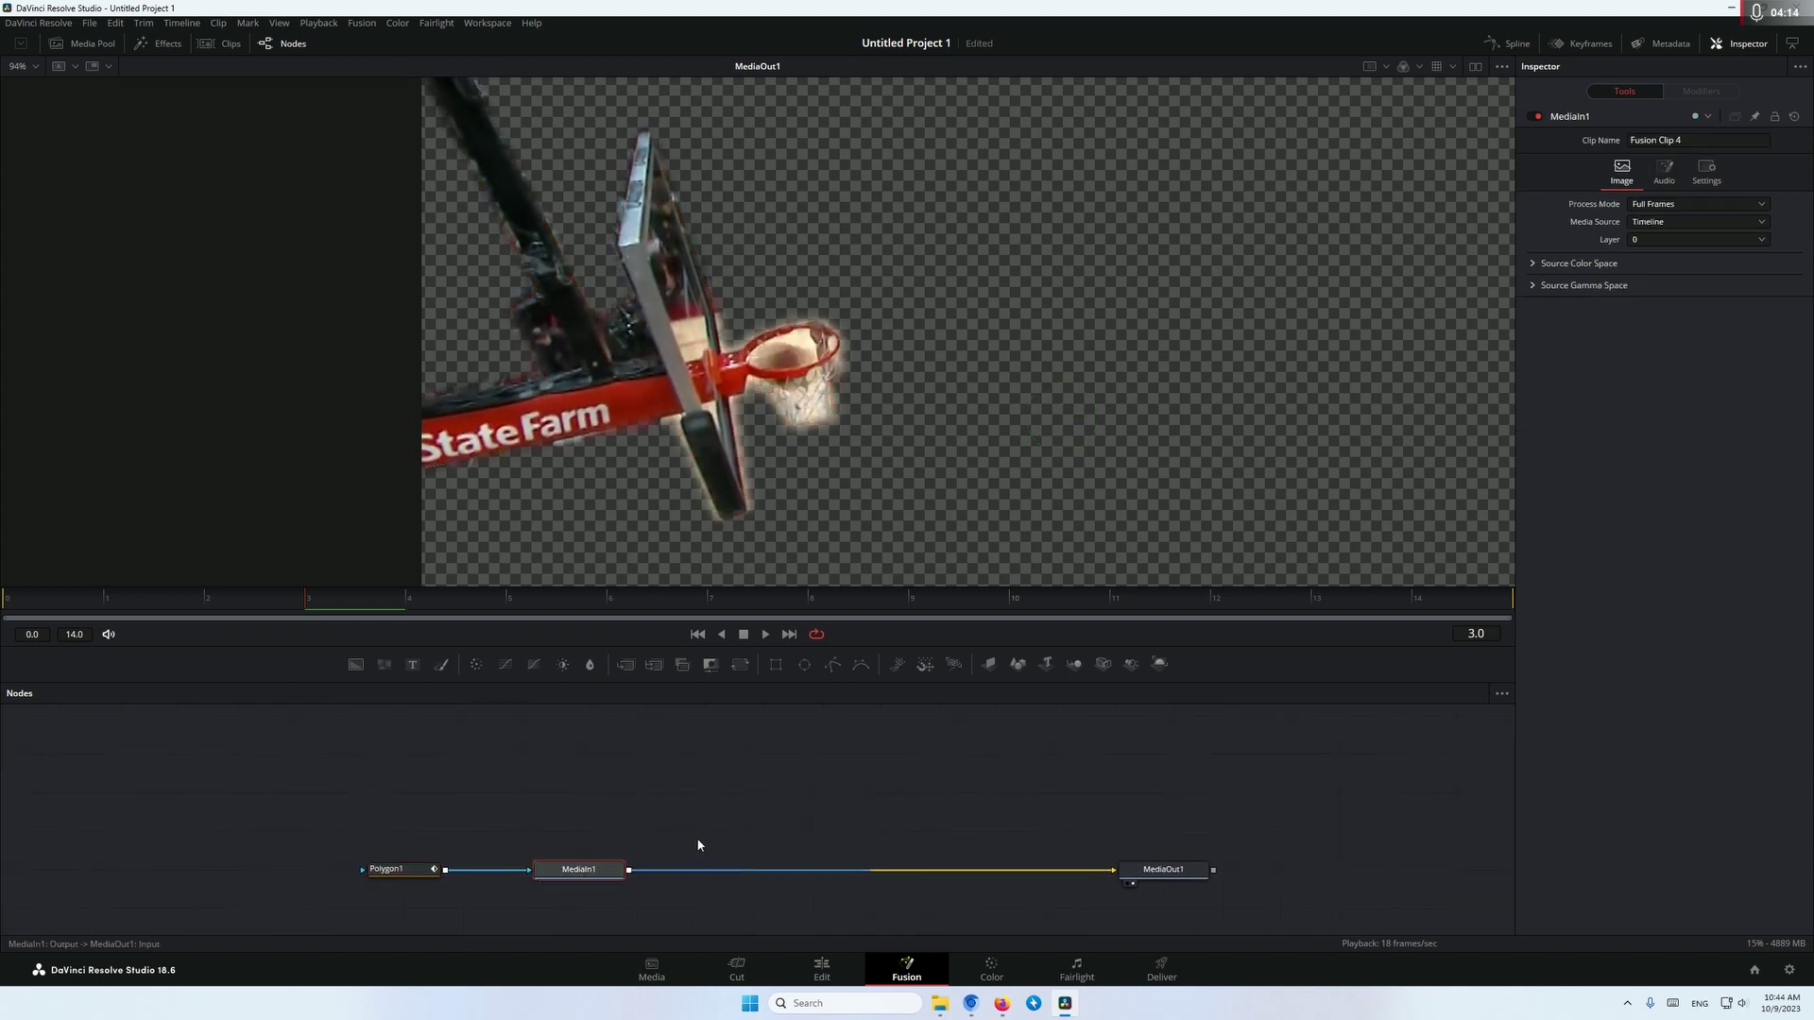
pyautogui.click(591, 788)
pyautogui.hotkey('ctrl', 'v')
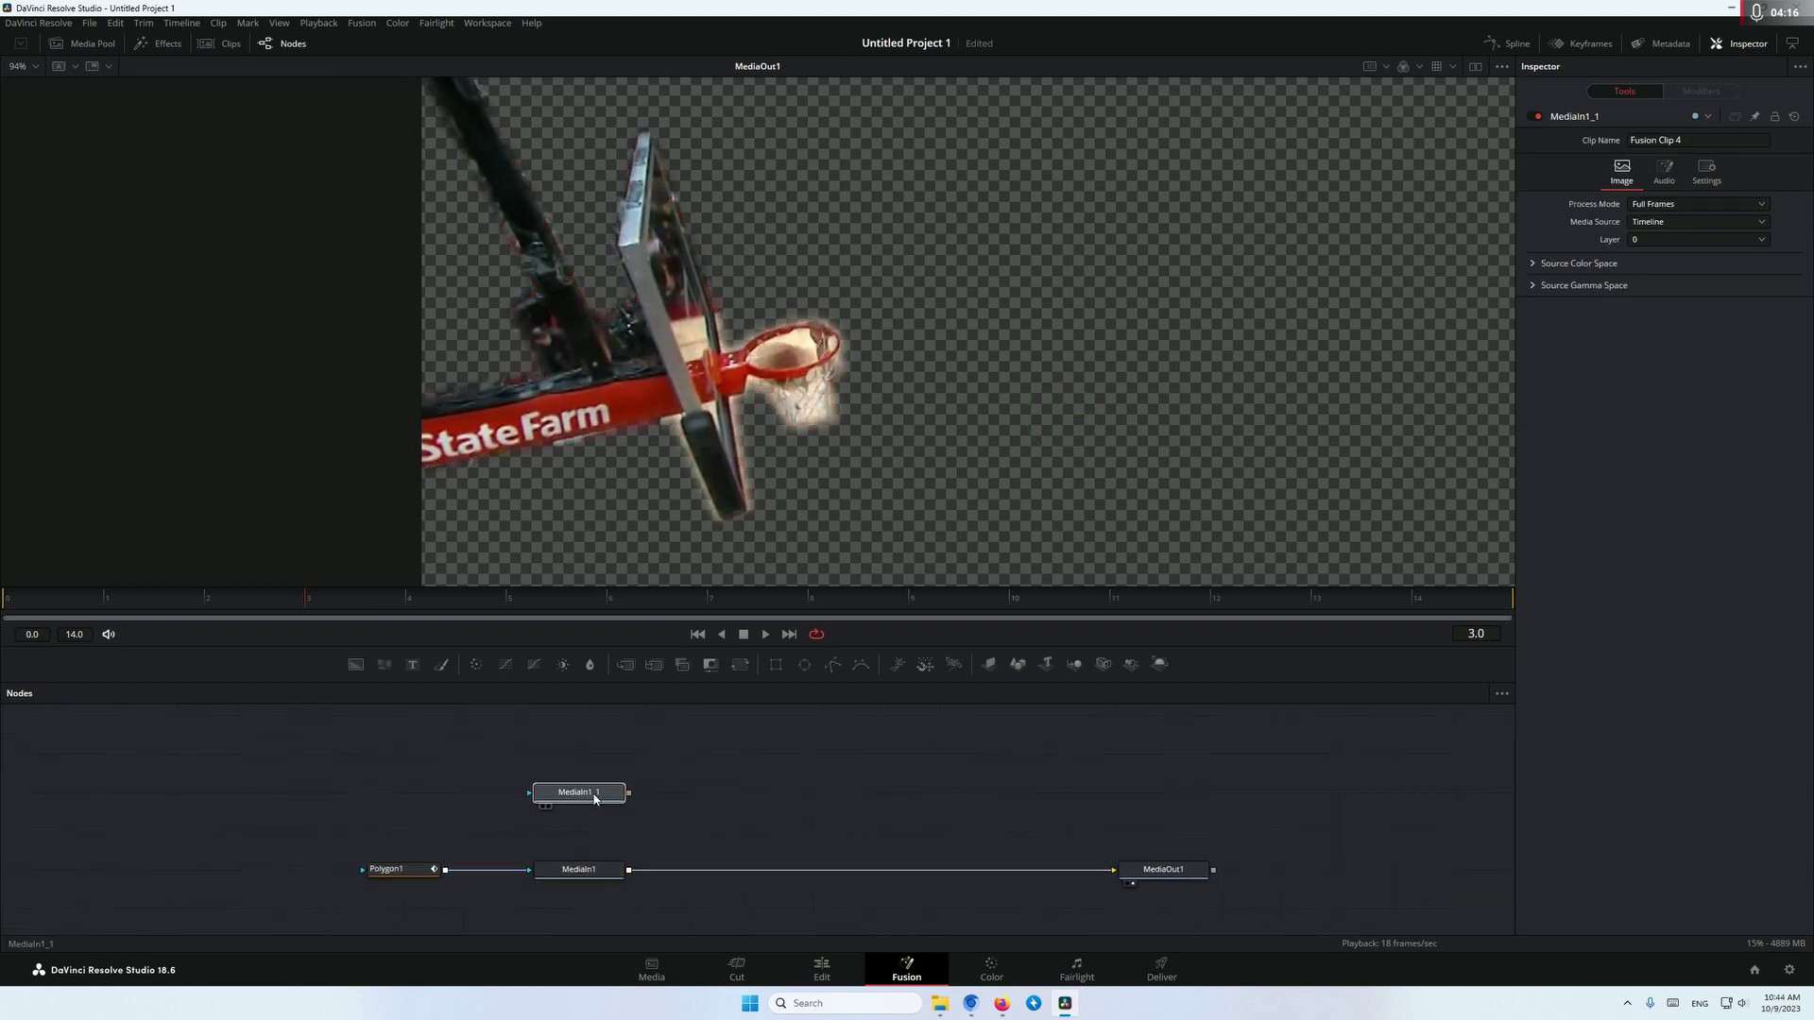
pyautogui.hotkey('shift', 'space')
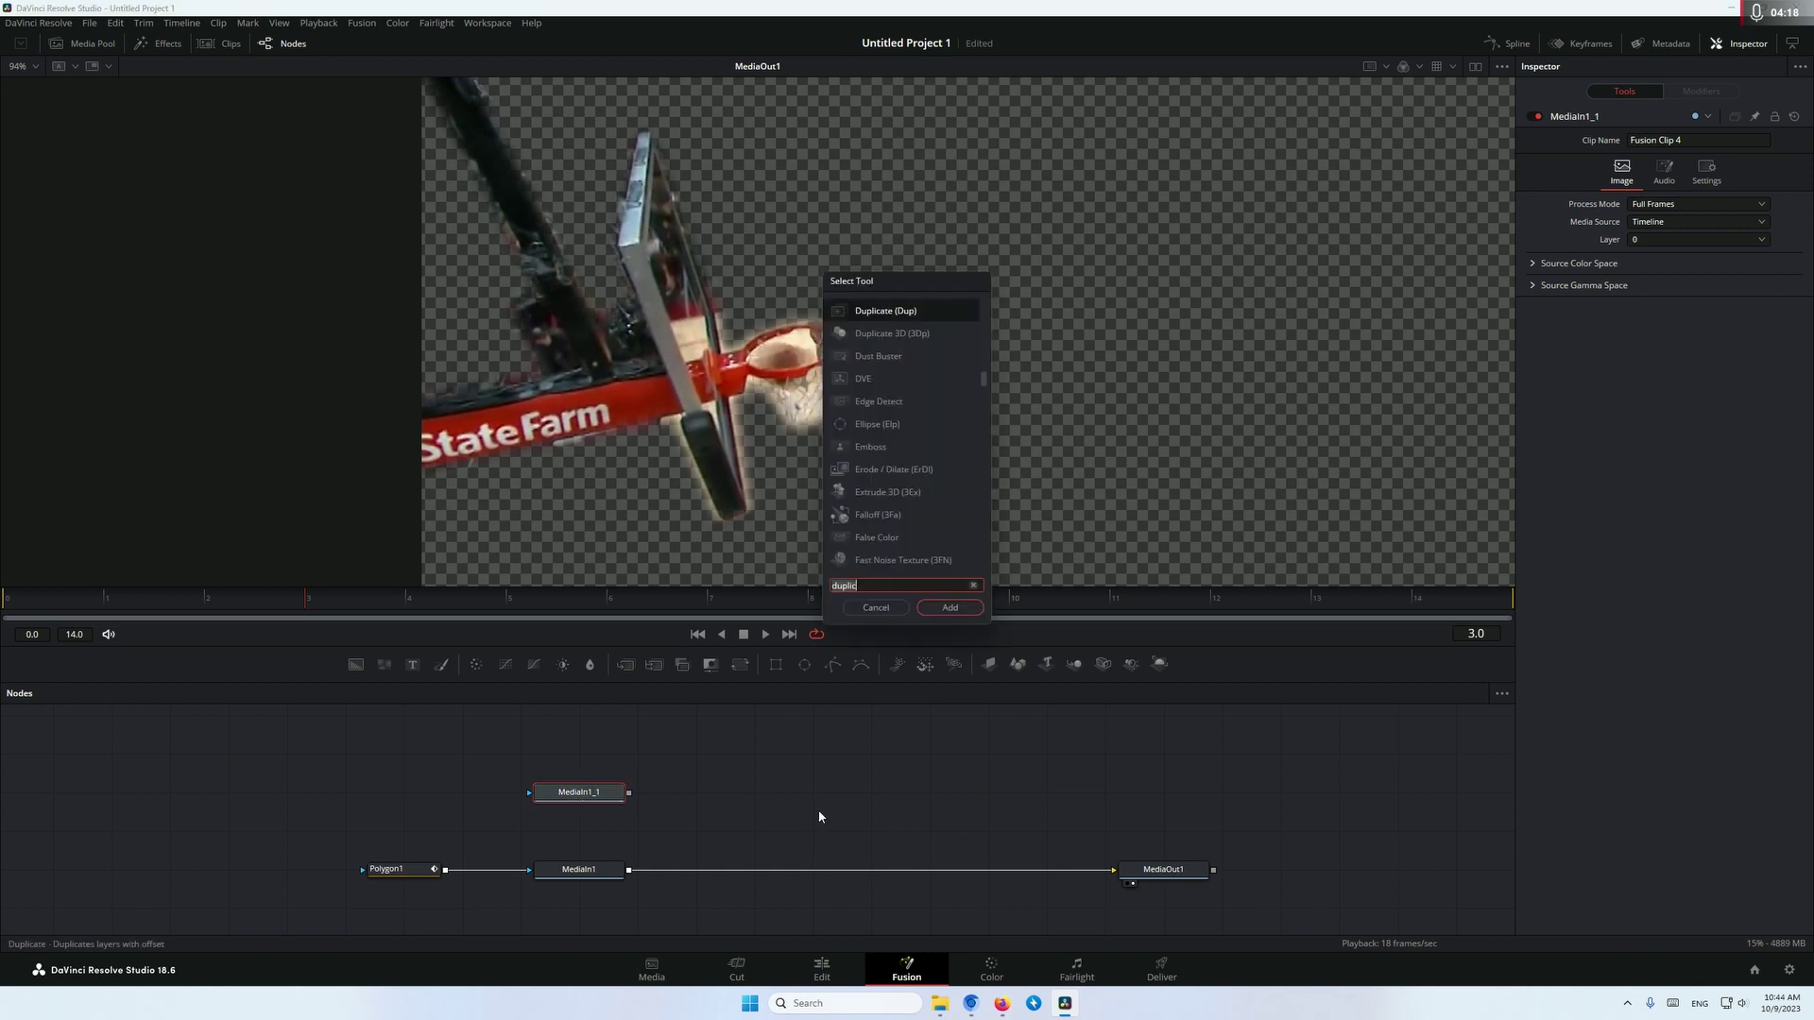
pyautogui.write('magic')
pyautogui.press('Return')
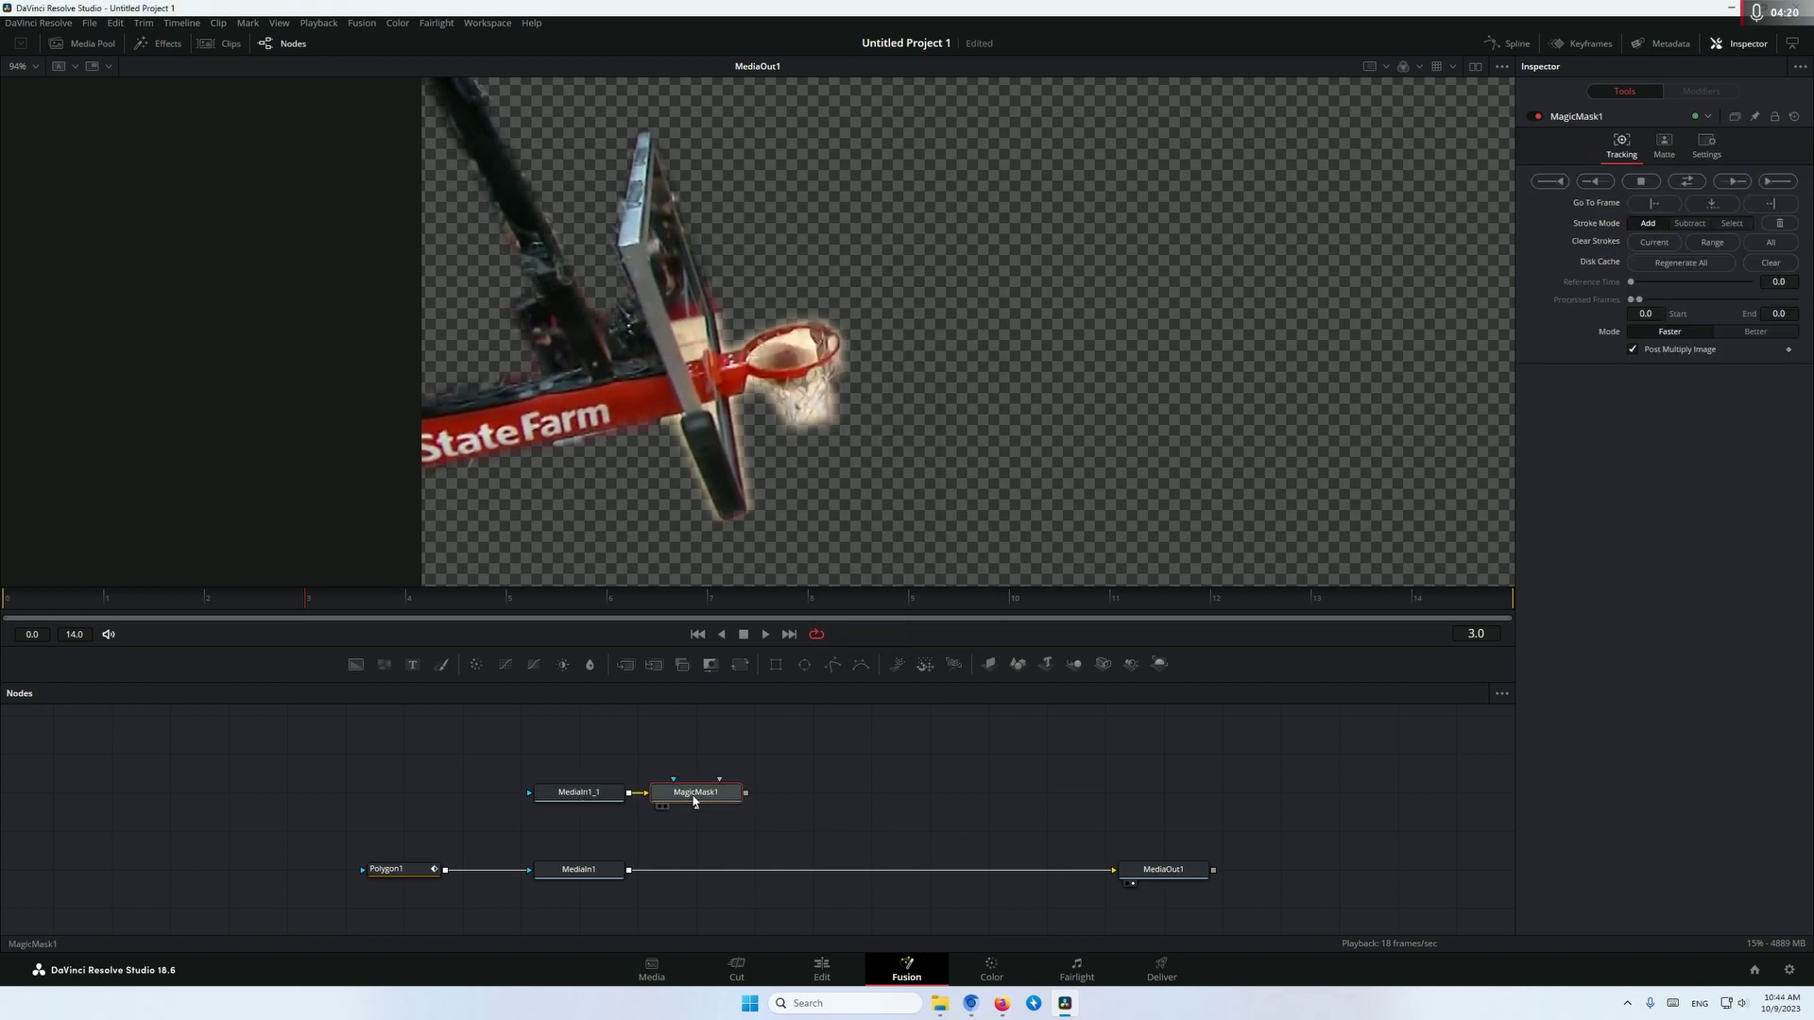
# View the Magic Mask, paint strokes over the dunking player's body and raised hand, and track the mask in both directions.
pyautogui.click(663, 806)
pyautogui.moveTo(993, 410); pyautogui.dragTo(957, 307)
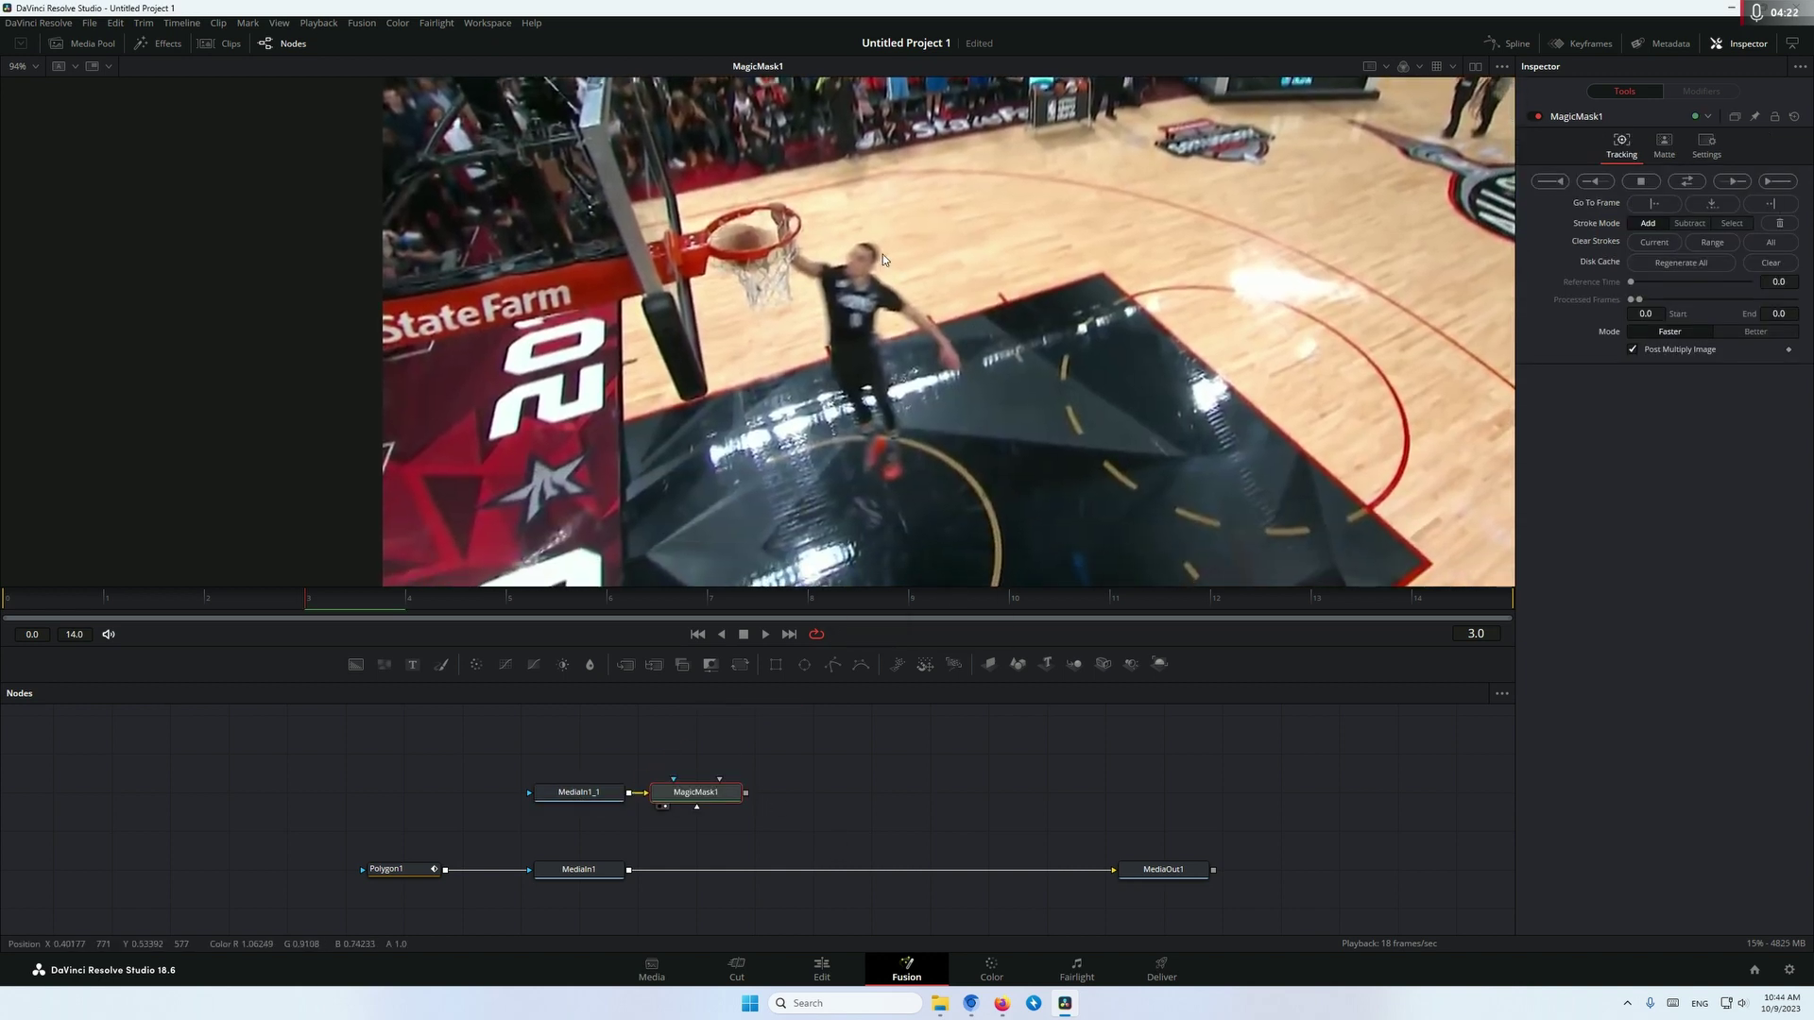
pyautogui.moveTo(814, 275)
pyautogui.mouseDown()
pyautogui.moveTo(862, 285)
pyautogui.moveTo(870, 261)
pyautogui.moveTo(846, 285)
pyautogui.moveTo(875, 466)
pyautogui.mouseUp()
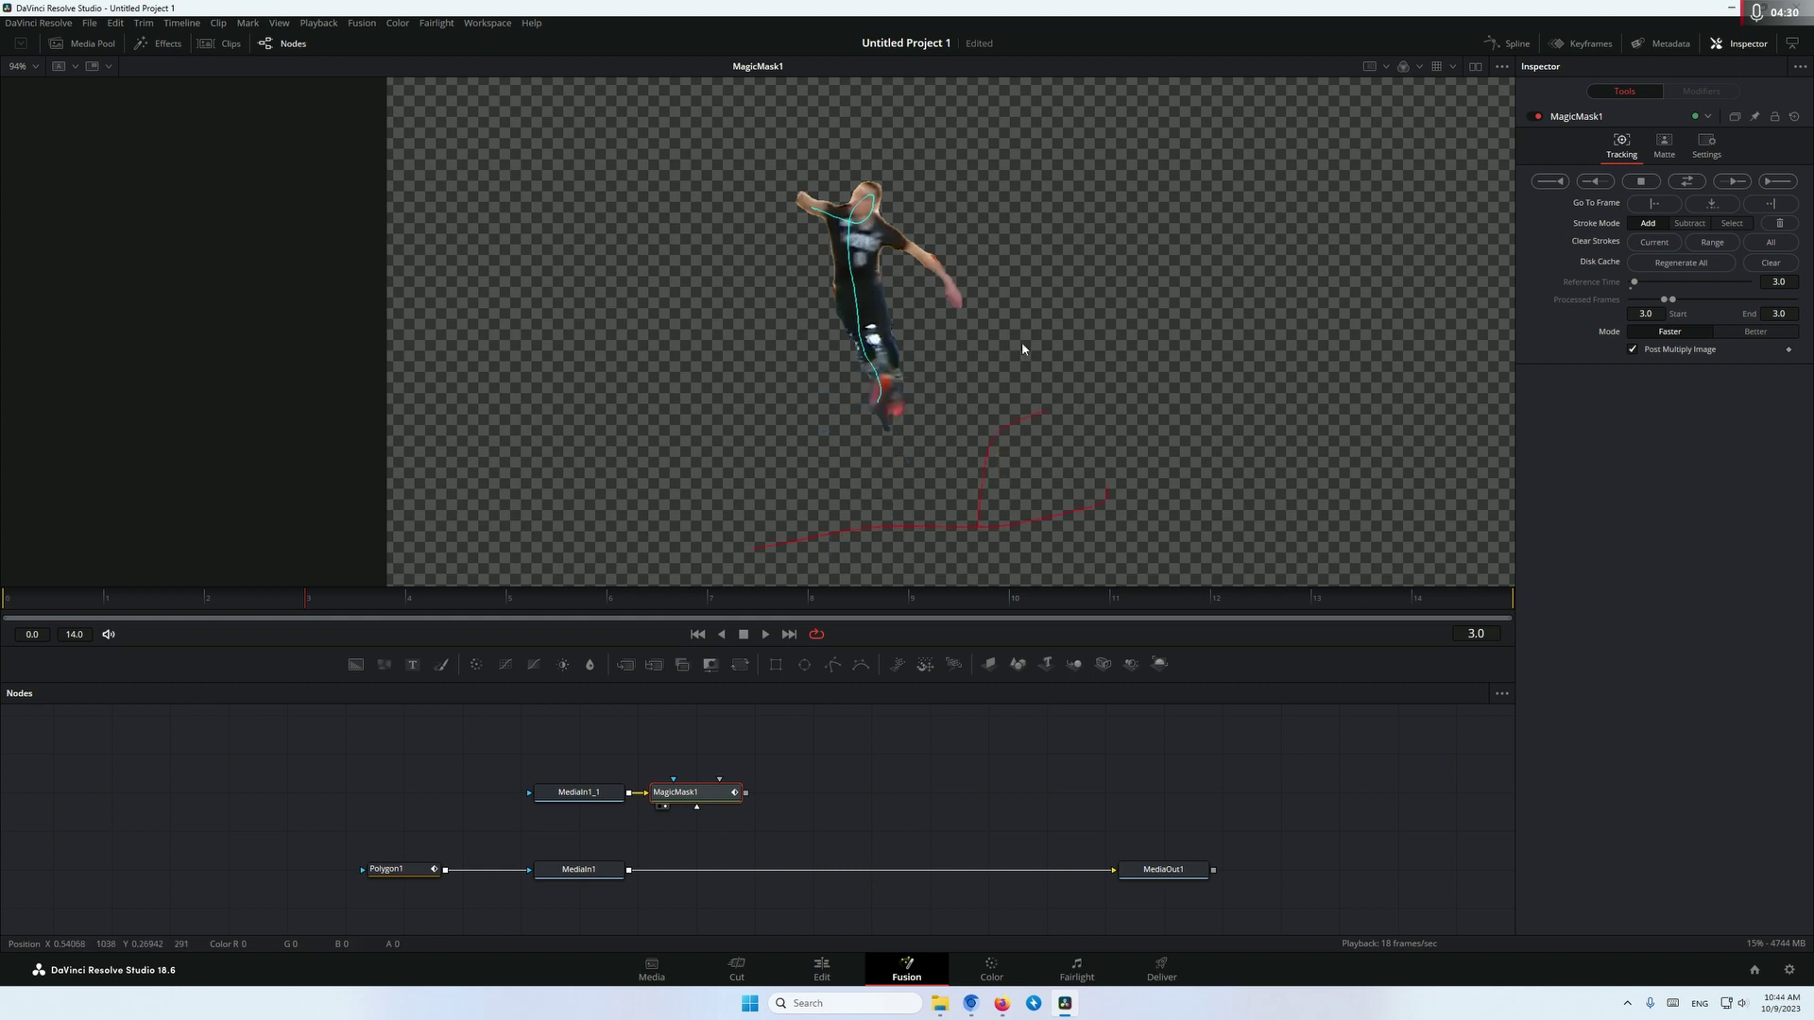
pyautogui.moveTo(871, 331); pyautogui.dragTo(961, 498)
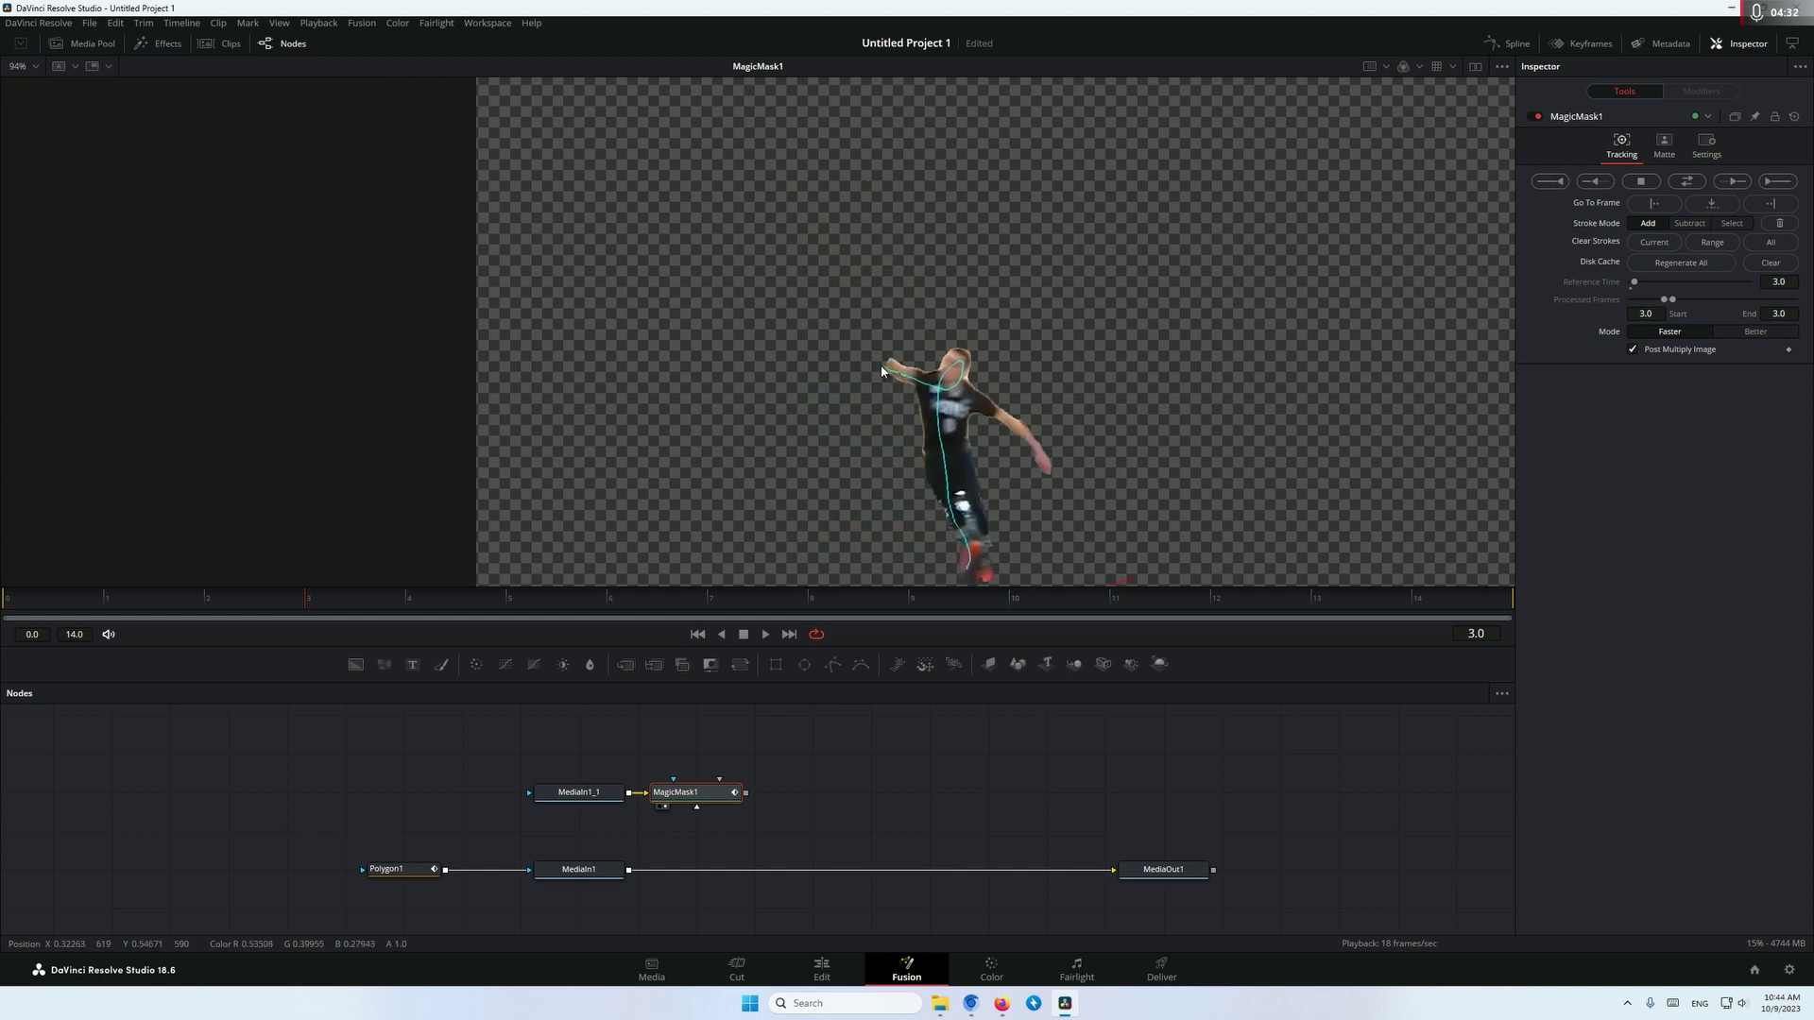
pyautogui.moveTo(881, 371); pyautogui.dragTo(878, 331)
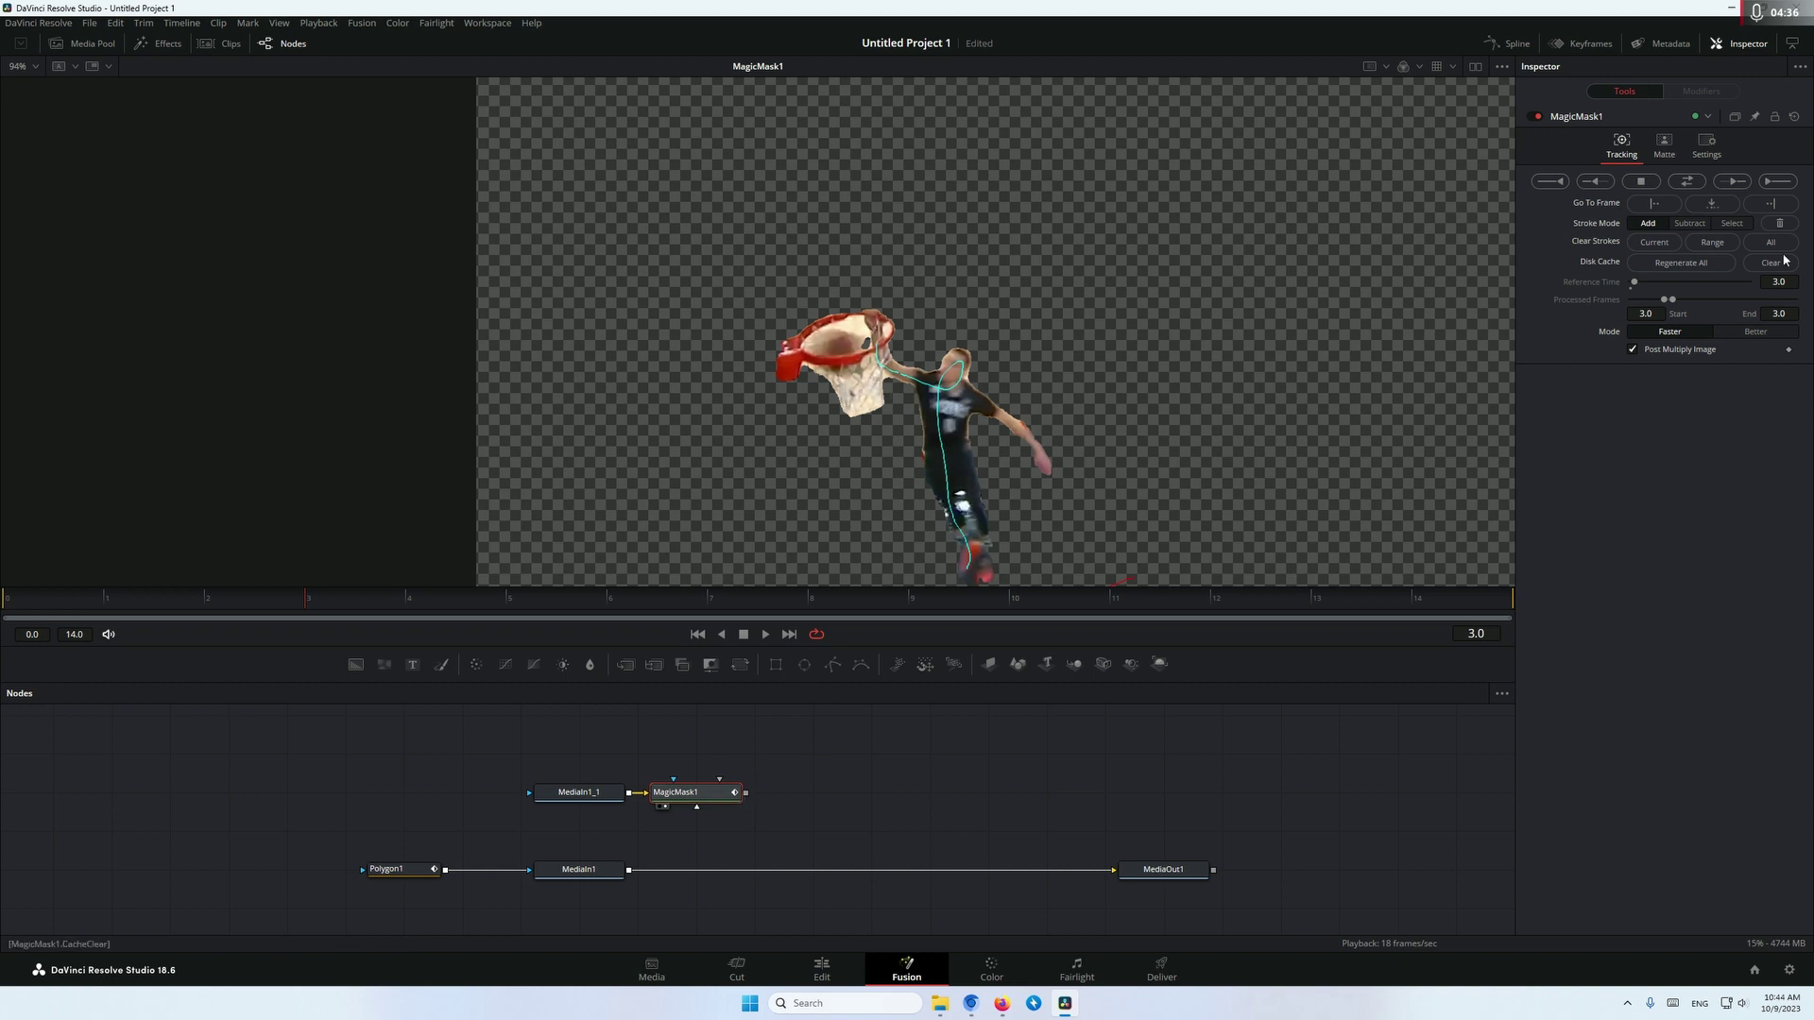
pyautogui.click(1685, 181)
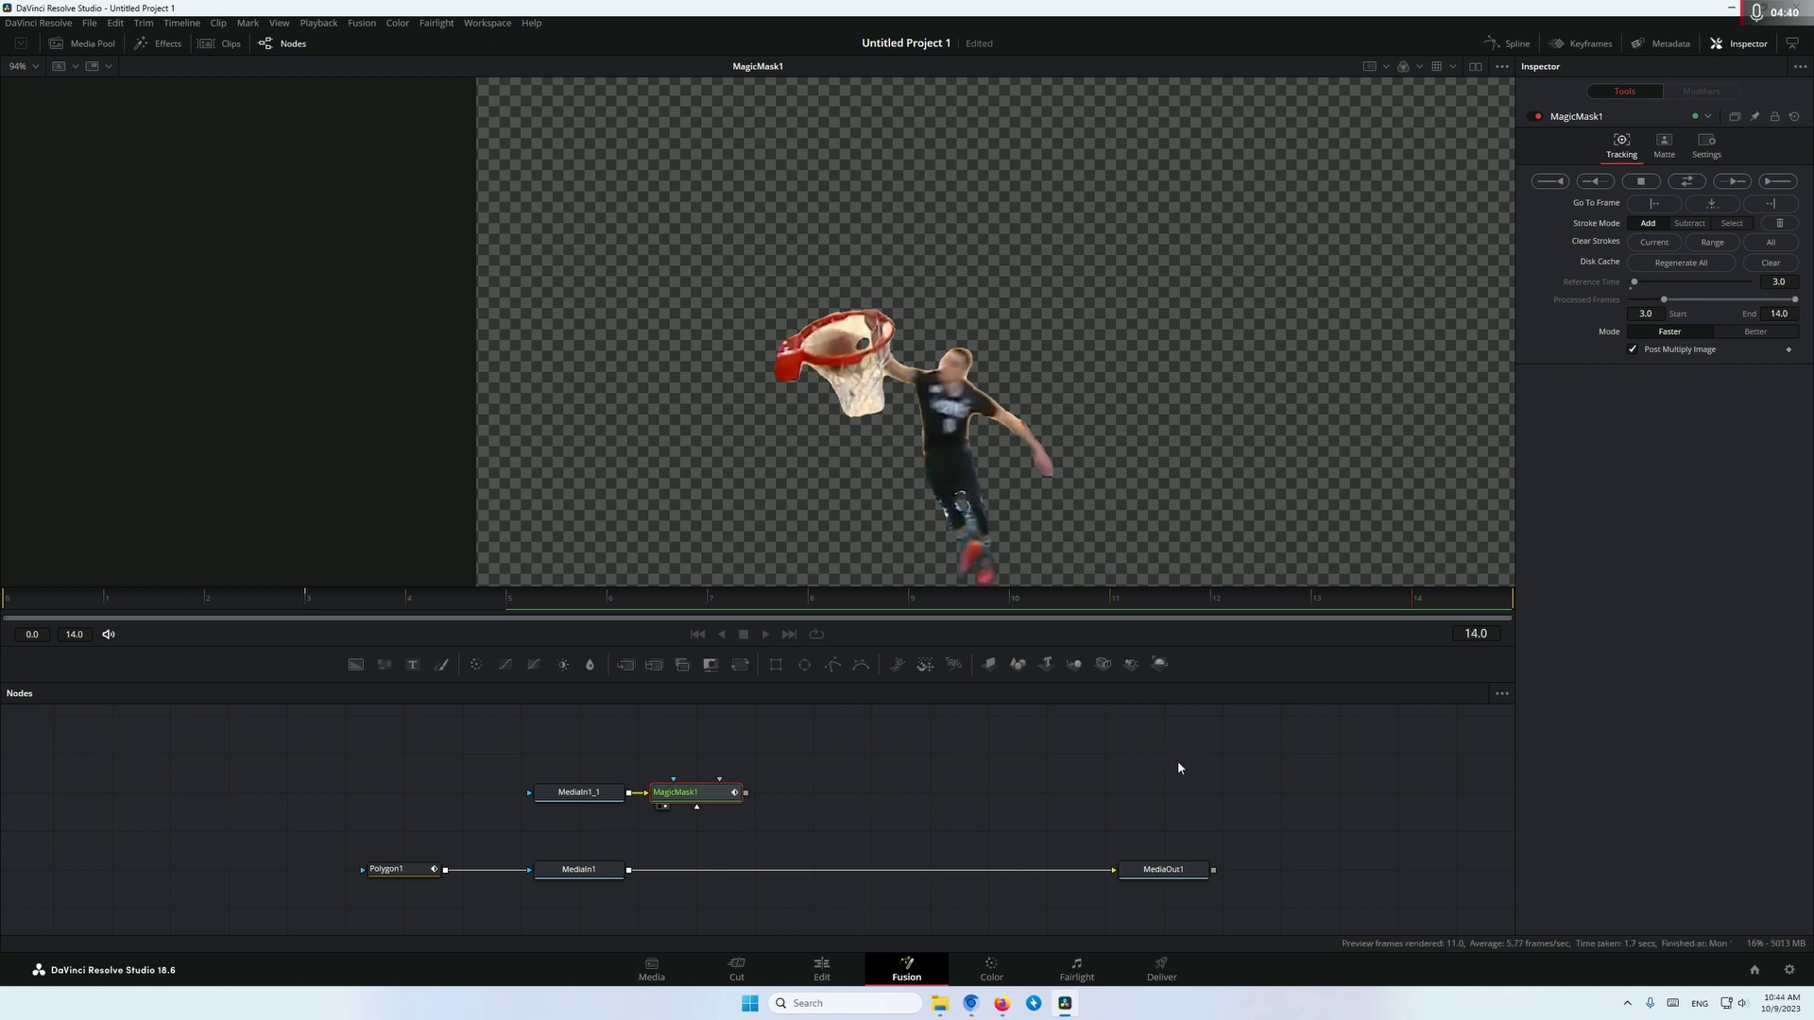
# Merge the Magic Mask output over MediaIn1 and view the combined player and hoop cutout.
pyautogui.moveTo(743, 796); pyautogui.dragTo(630, 869)
pyautogui.press('1')
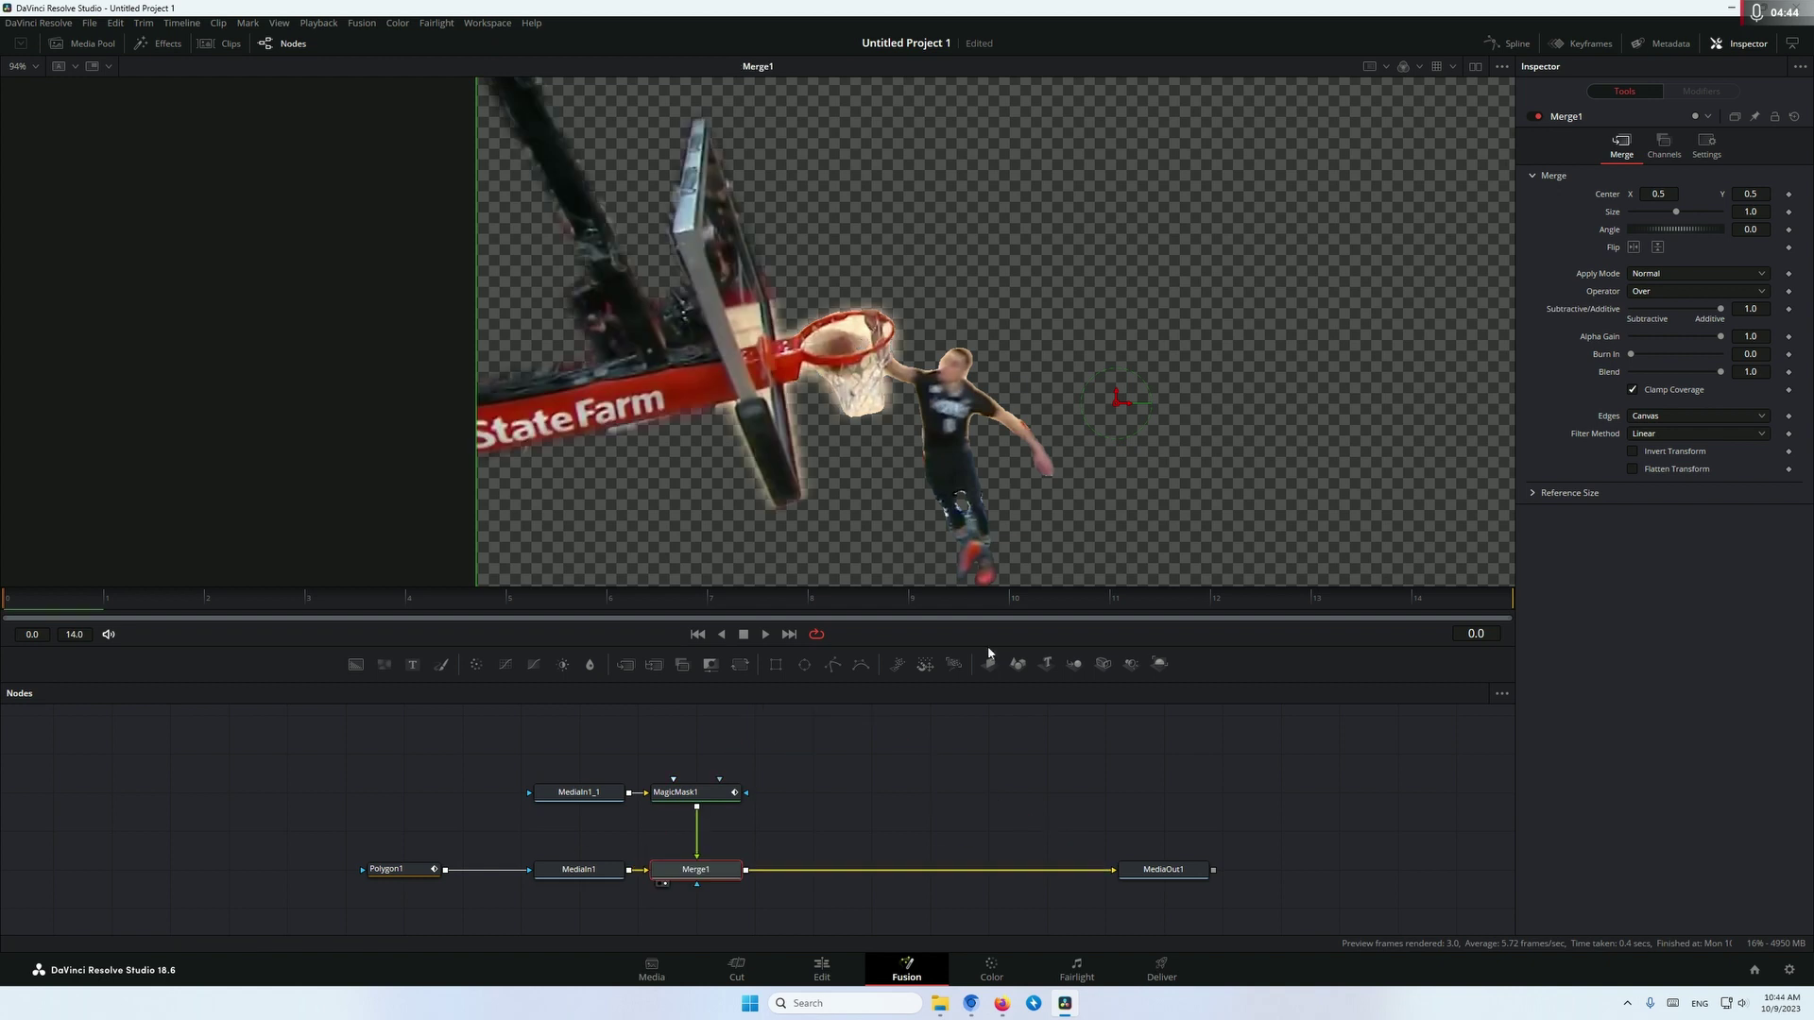
pyautogui.scroll(-3, 741, 332)
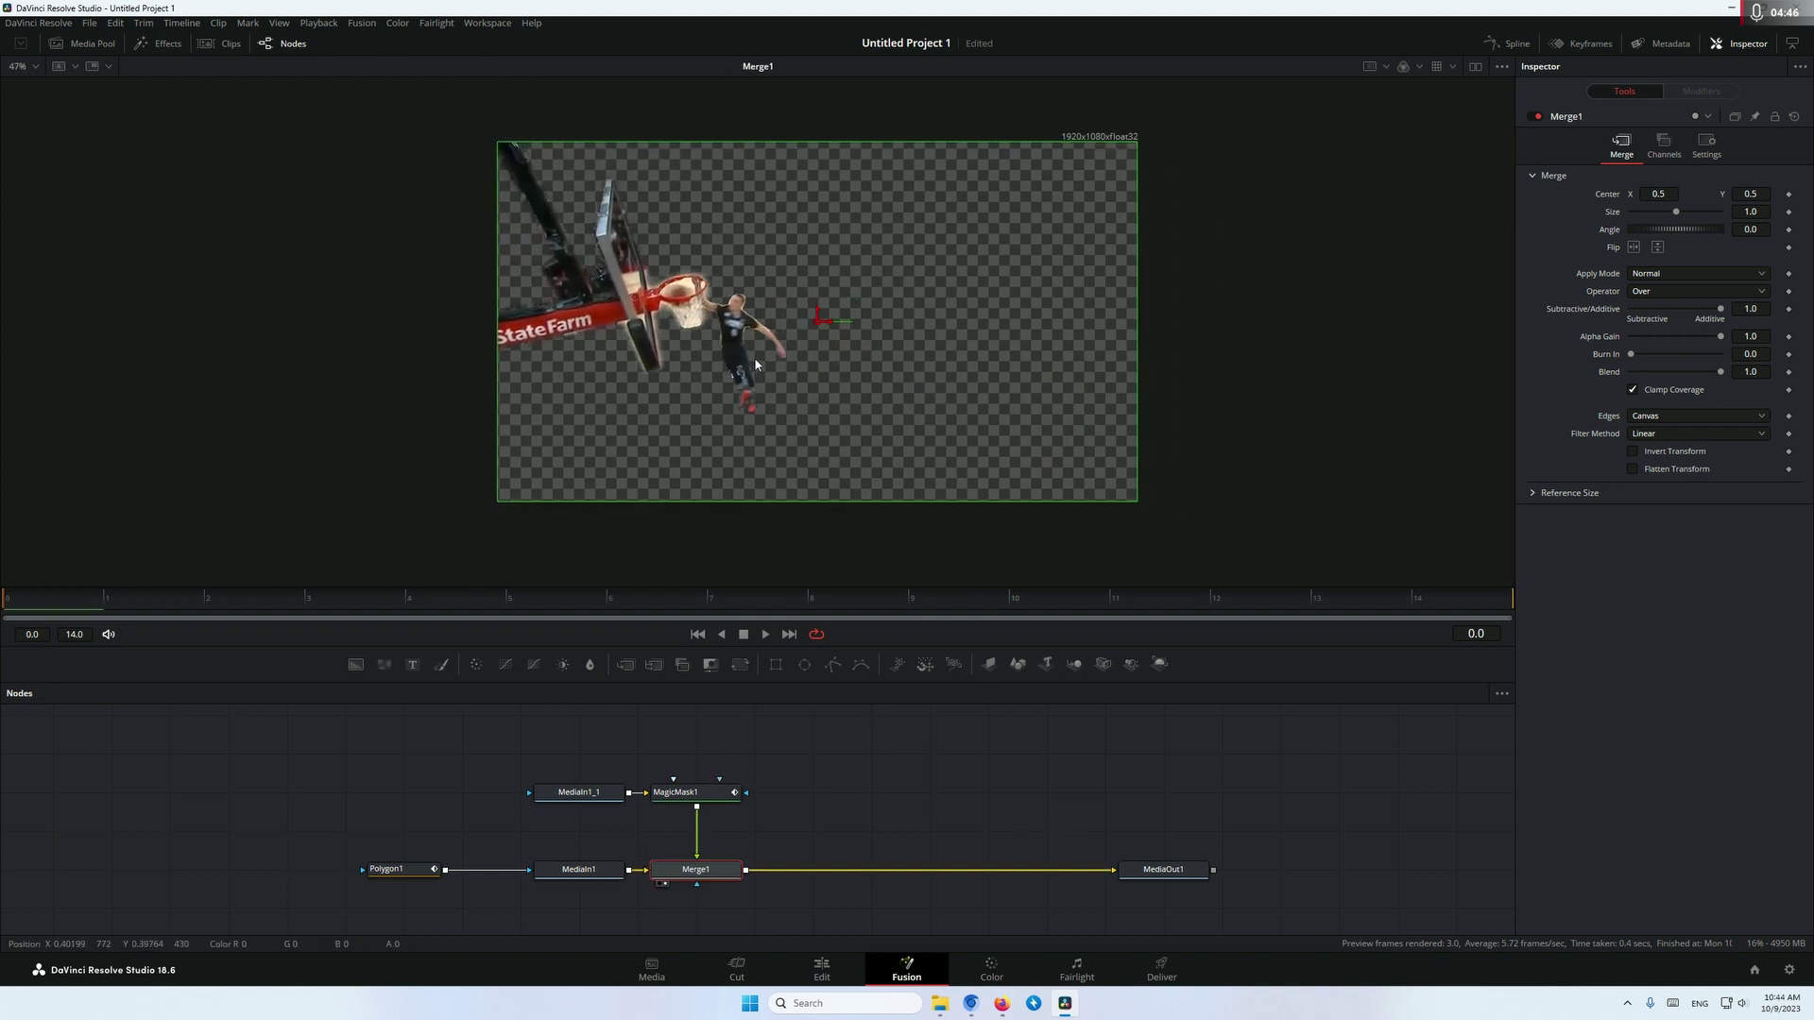
pyautogui.scroll(2, 753, 357)
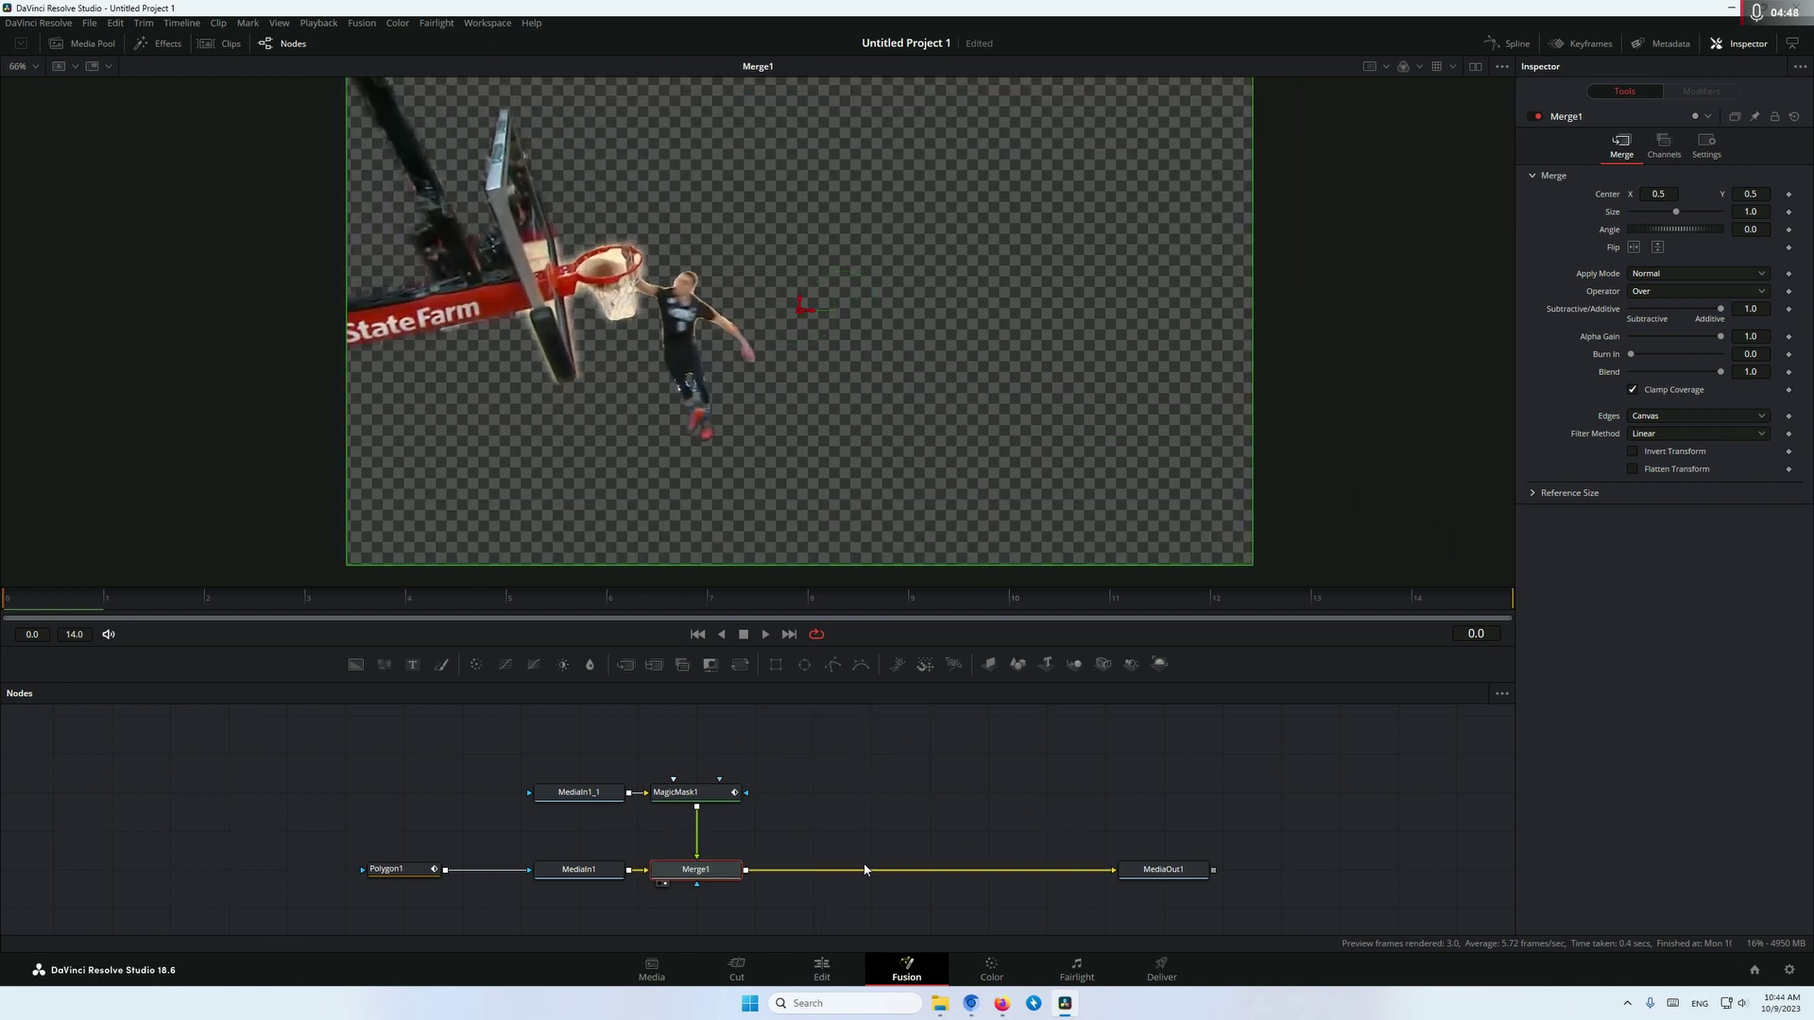
# Add a Background node below the Merge1 branch and set its color to white (#ffffff).
pyautogui.moveTo(917, 840); pyautogui.dragTo(936, 761)
pyautogui.click(837, 850)
pyautogui.hotkey('shift', 'space')
pyautogui.write('bg')
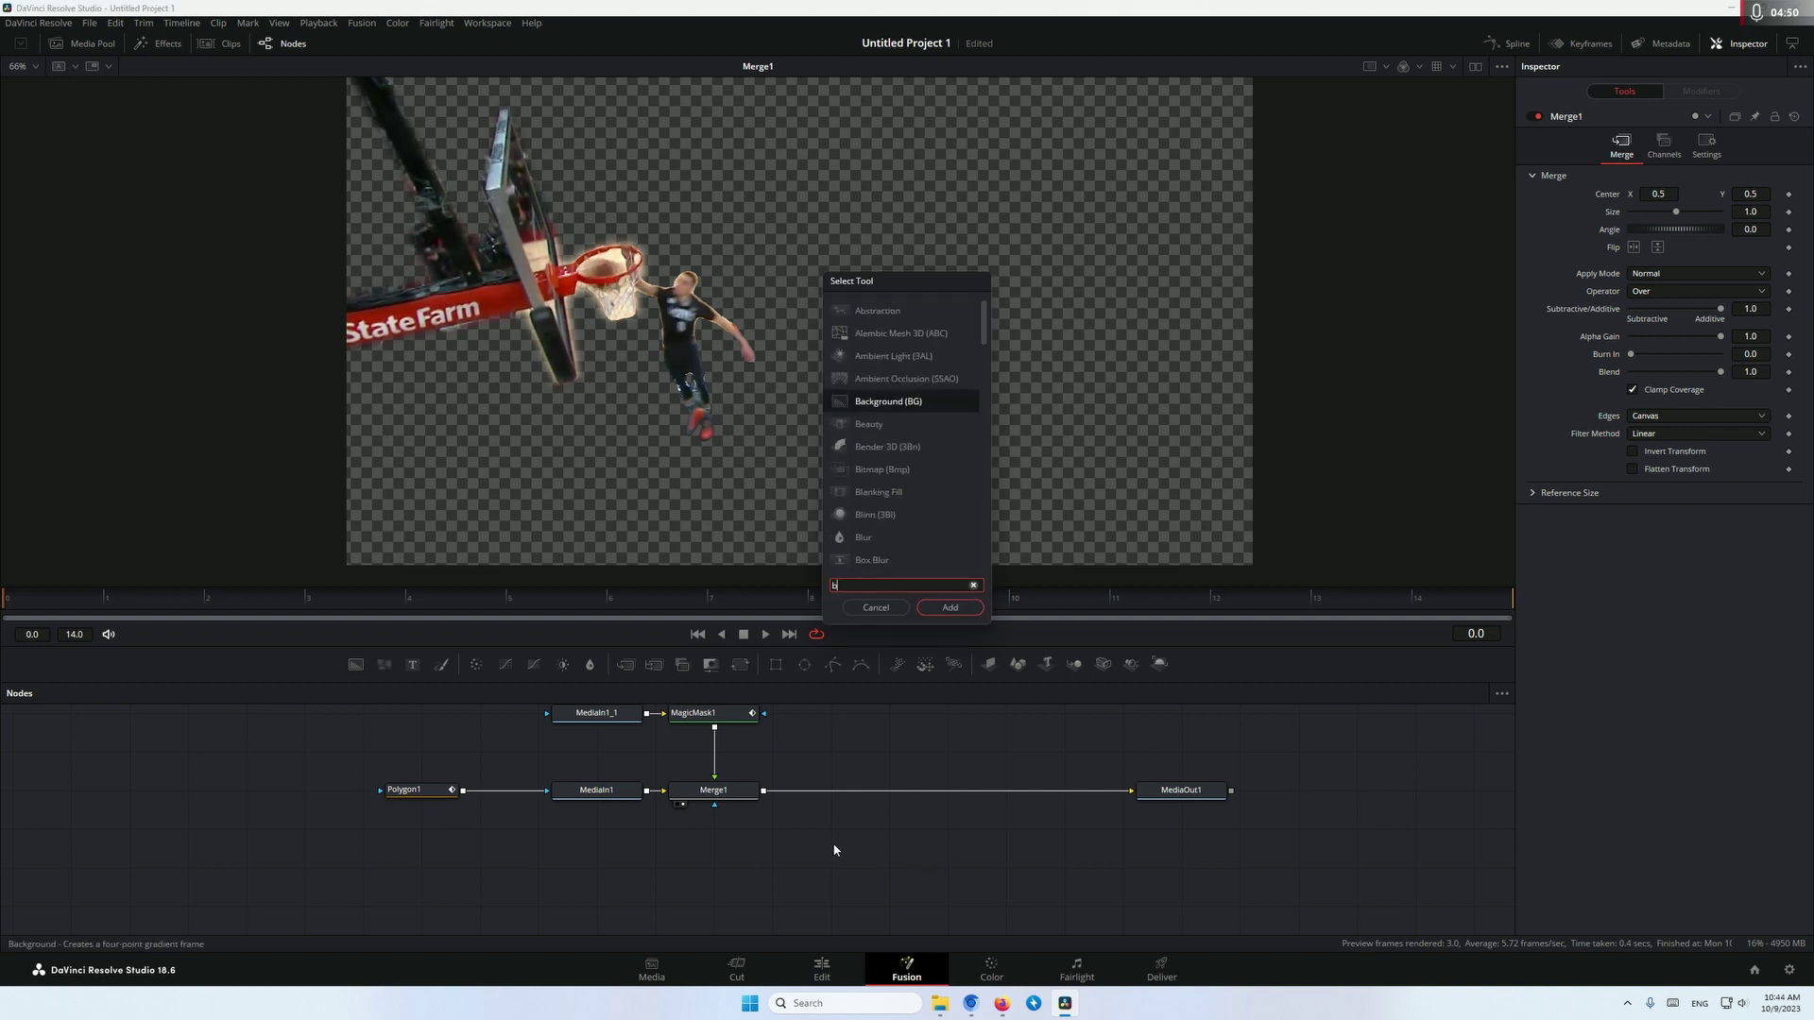
pyautogui.press('Return')
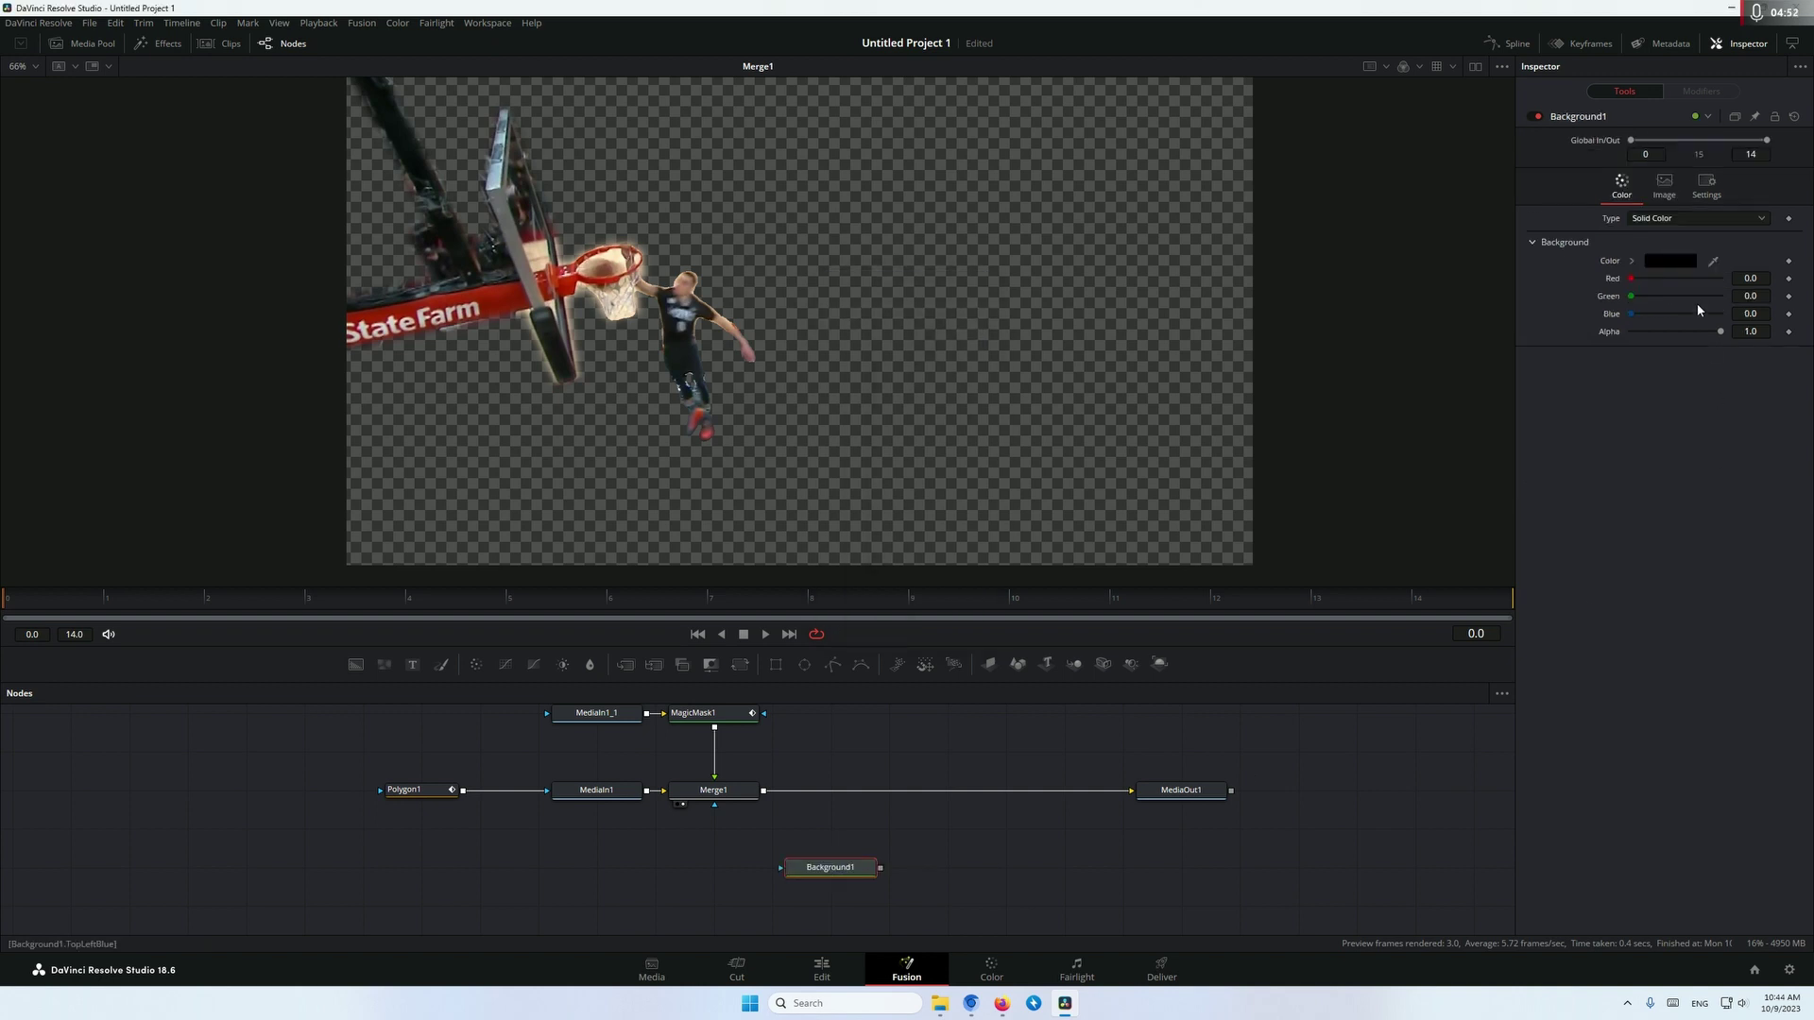
pyautogui.click(1671, 264)
pyautogui.click(877, 578)
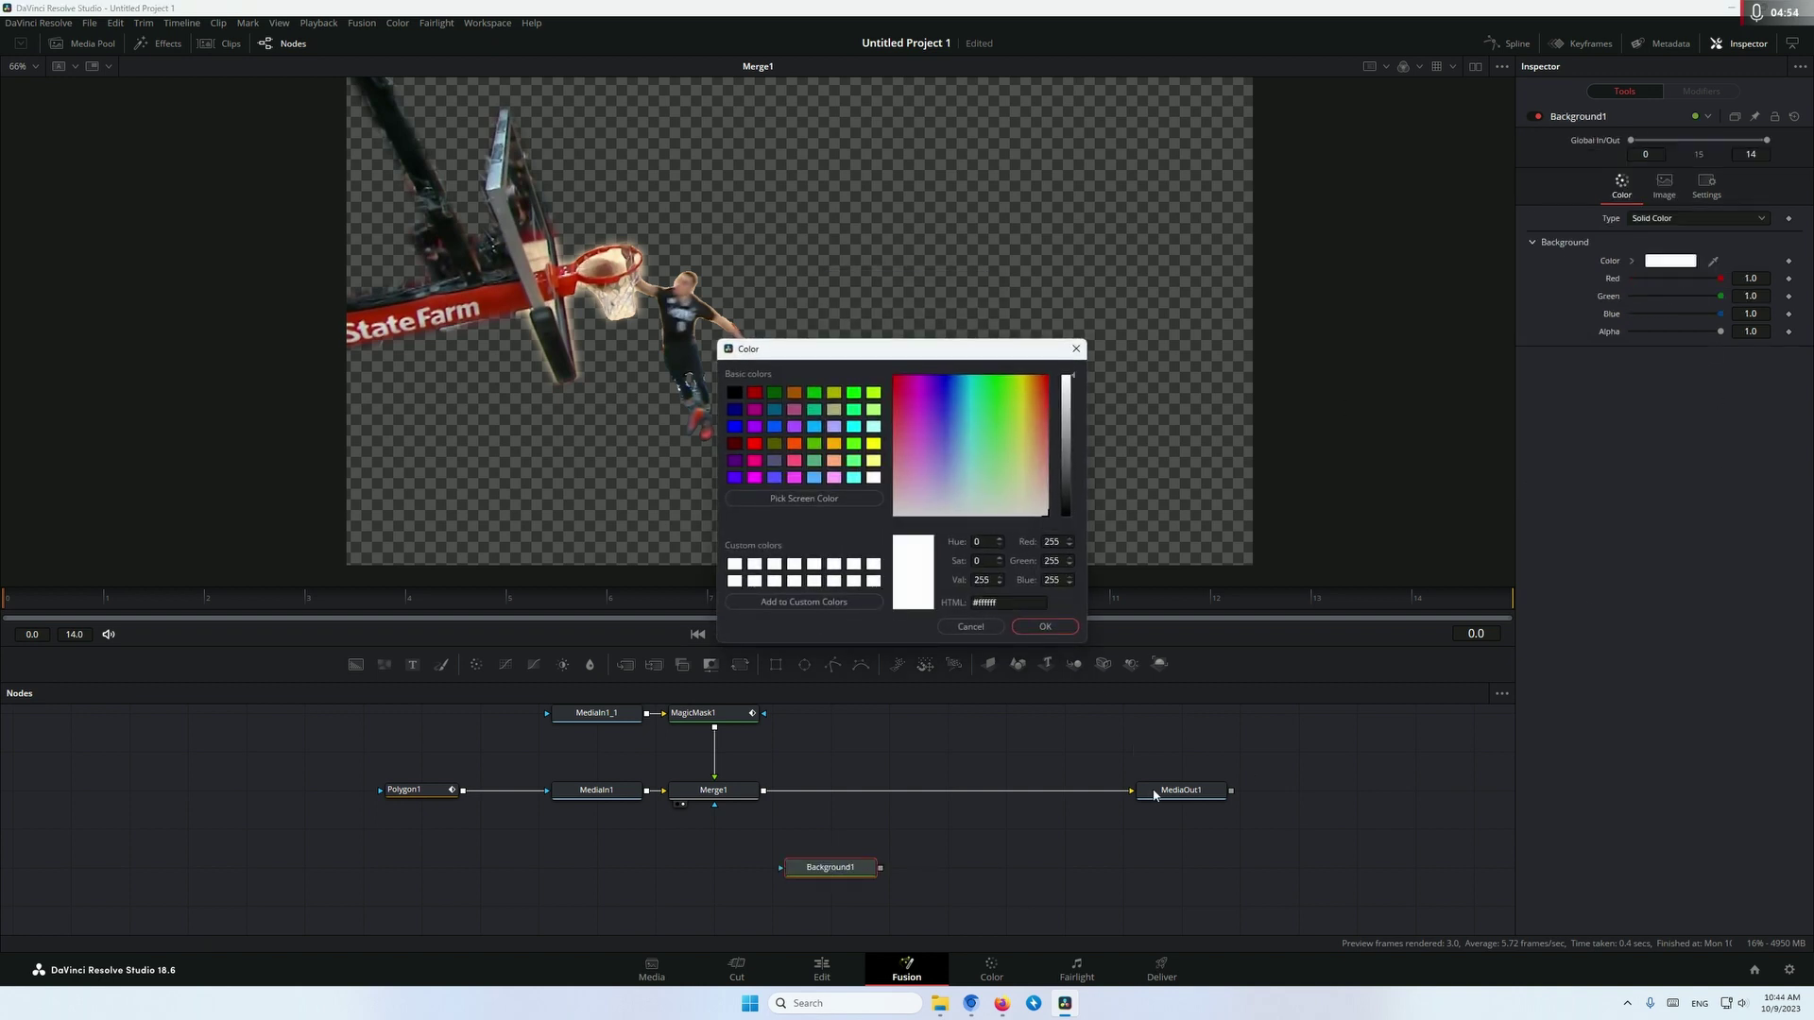
pyautogui.click(1045, 626)
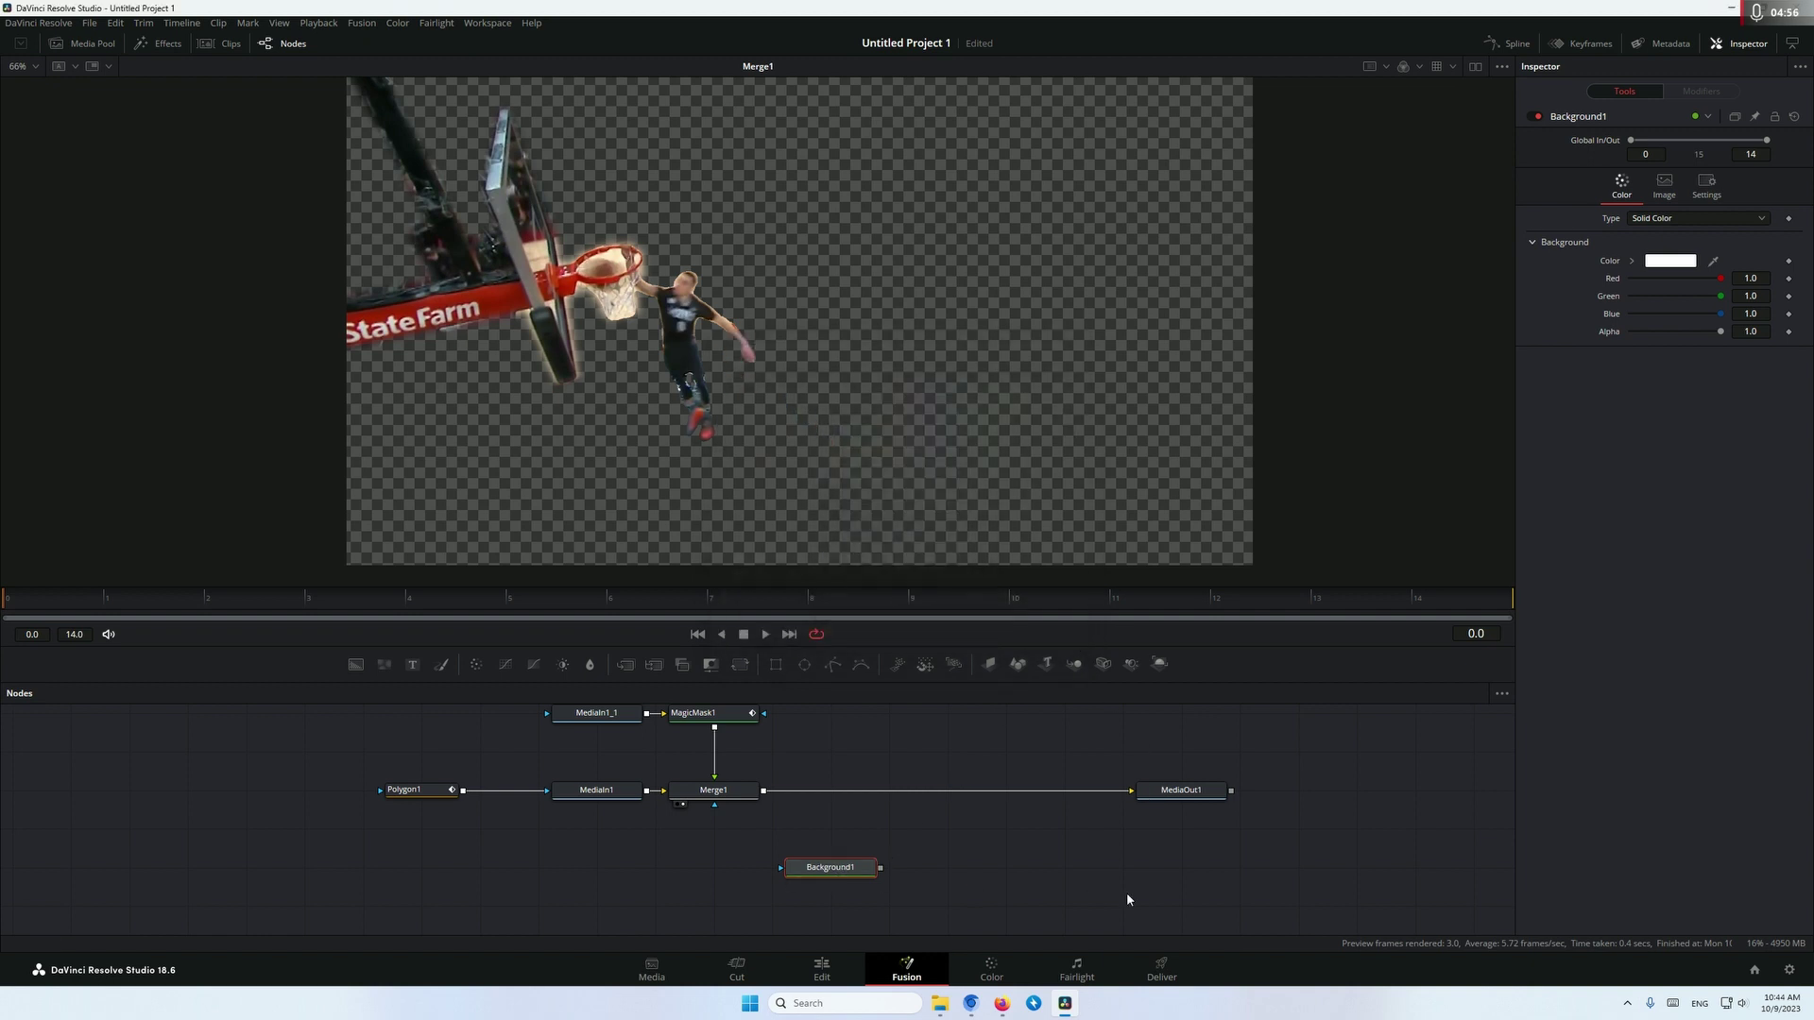
# Attach a Color Gain node to the white background and lock its R/G/B channels together.
pyautogui.hotkey('shift', 'space')
pyautogui.write('color')
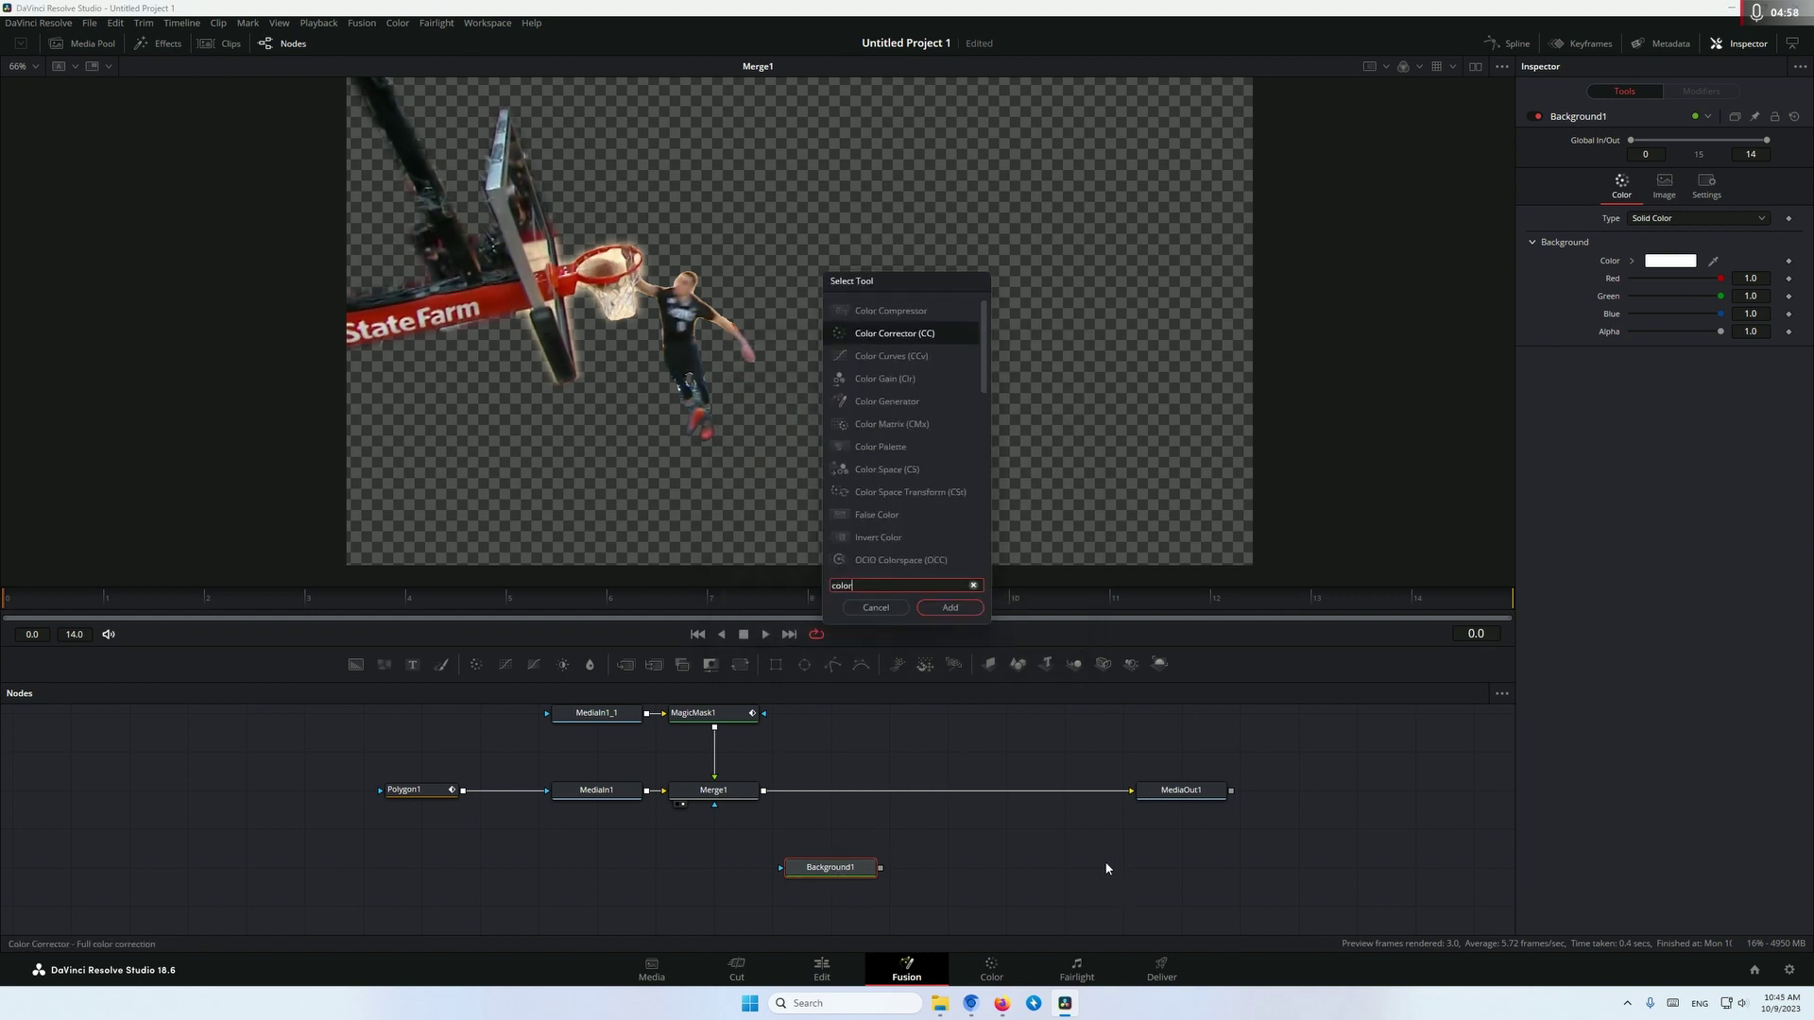
pyautogui.write(' gain')
pyautogui.press('Return')
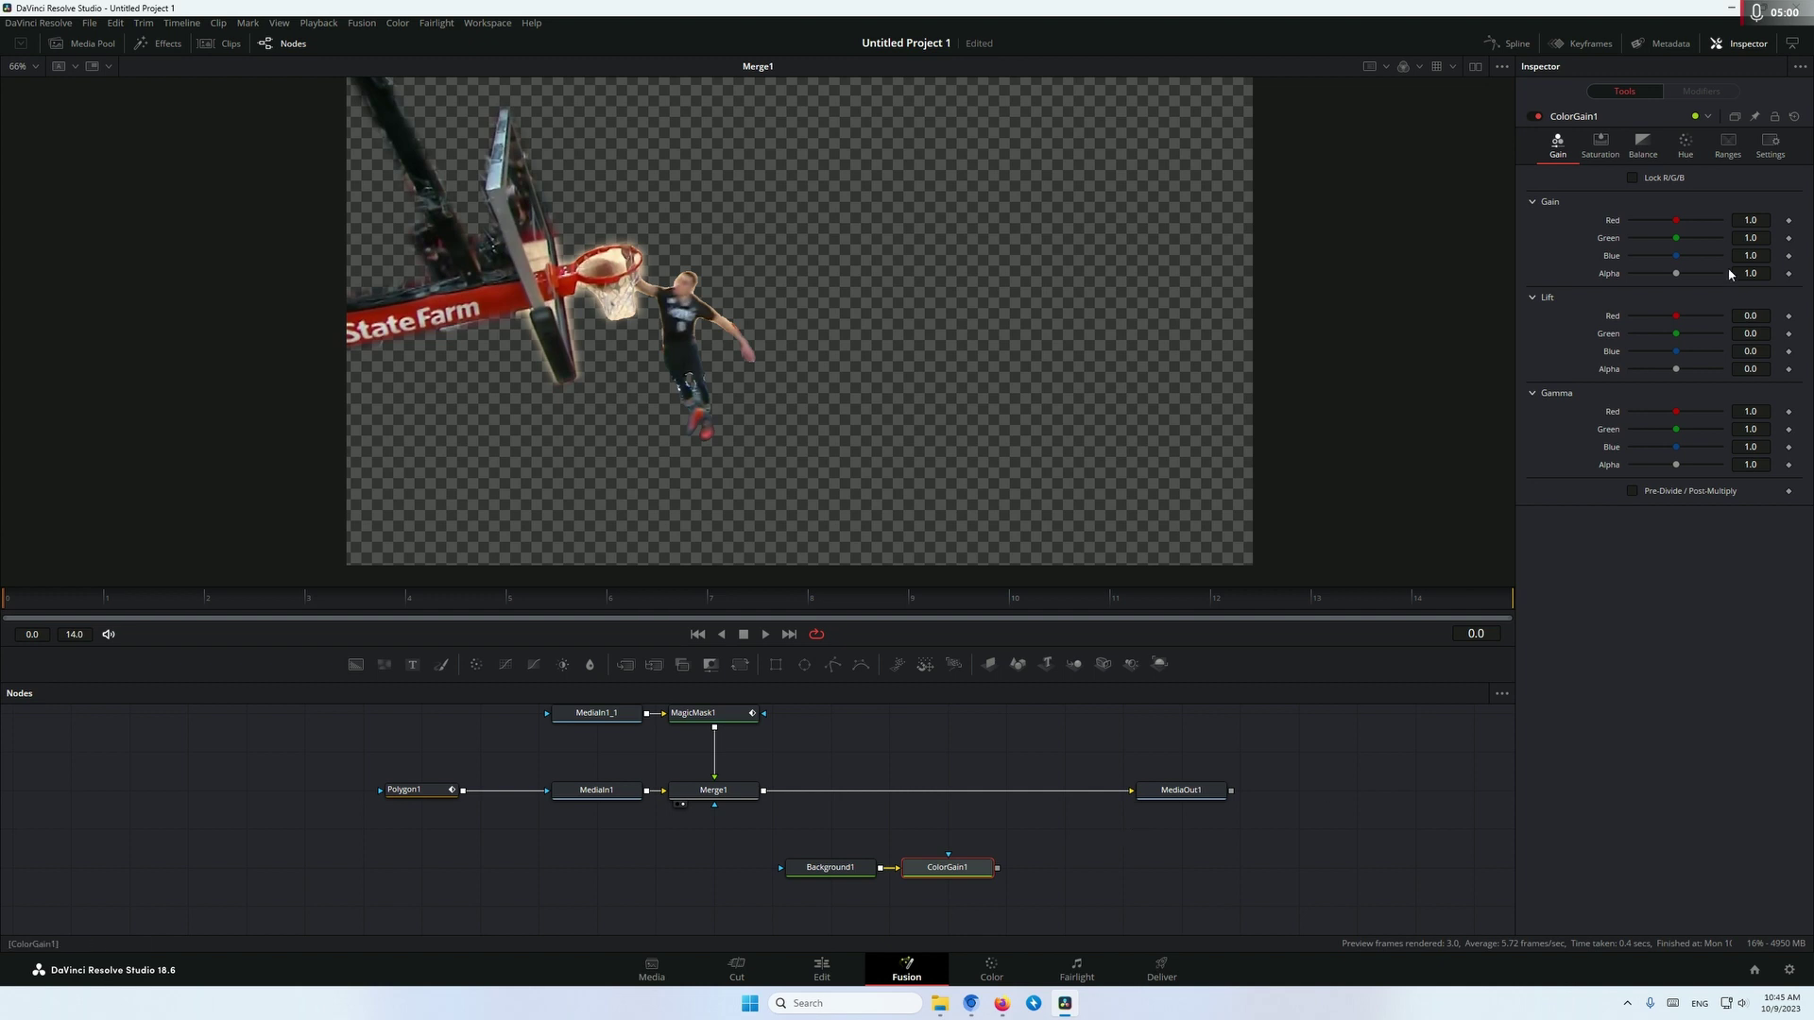
pyautogui.click(1634, 178)
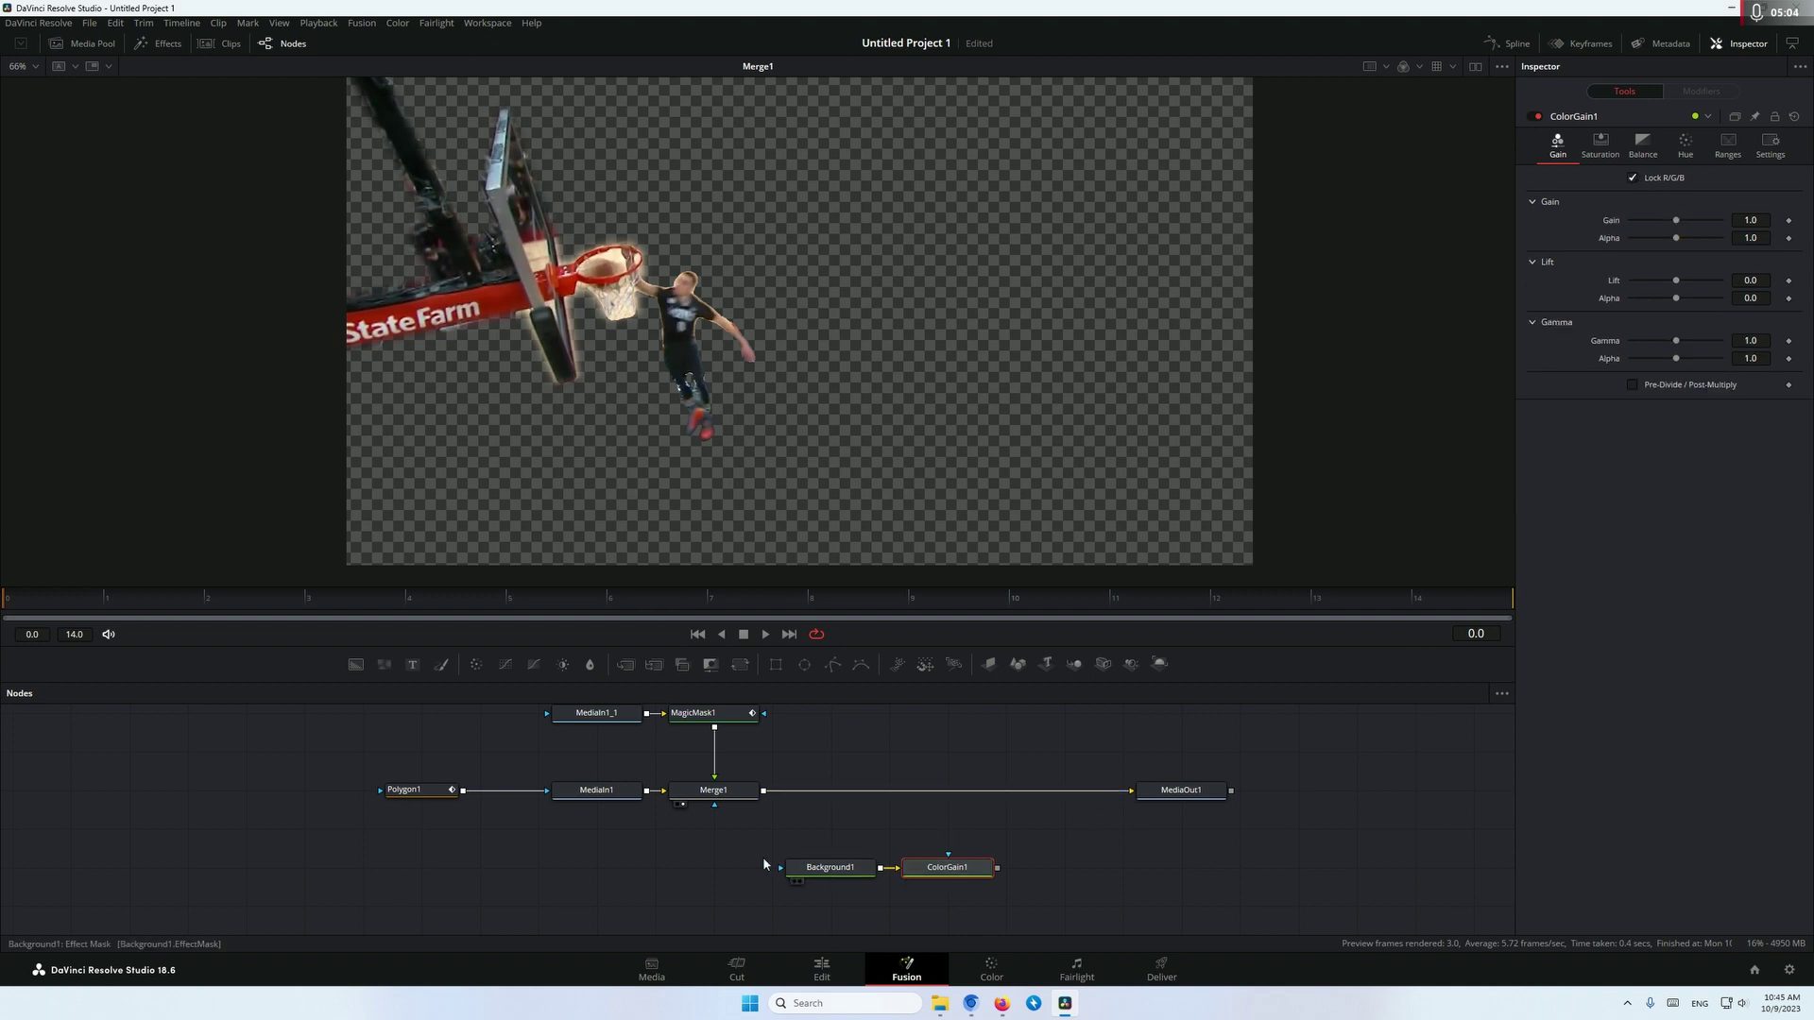
# Merge the cutout over the Color Gain output, insert and view that merge before MediaOut1, and stack the background nodes beneath it.
pyautogui.moveTo(764, 790); pyautogui.dragTo(995, 866)
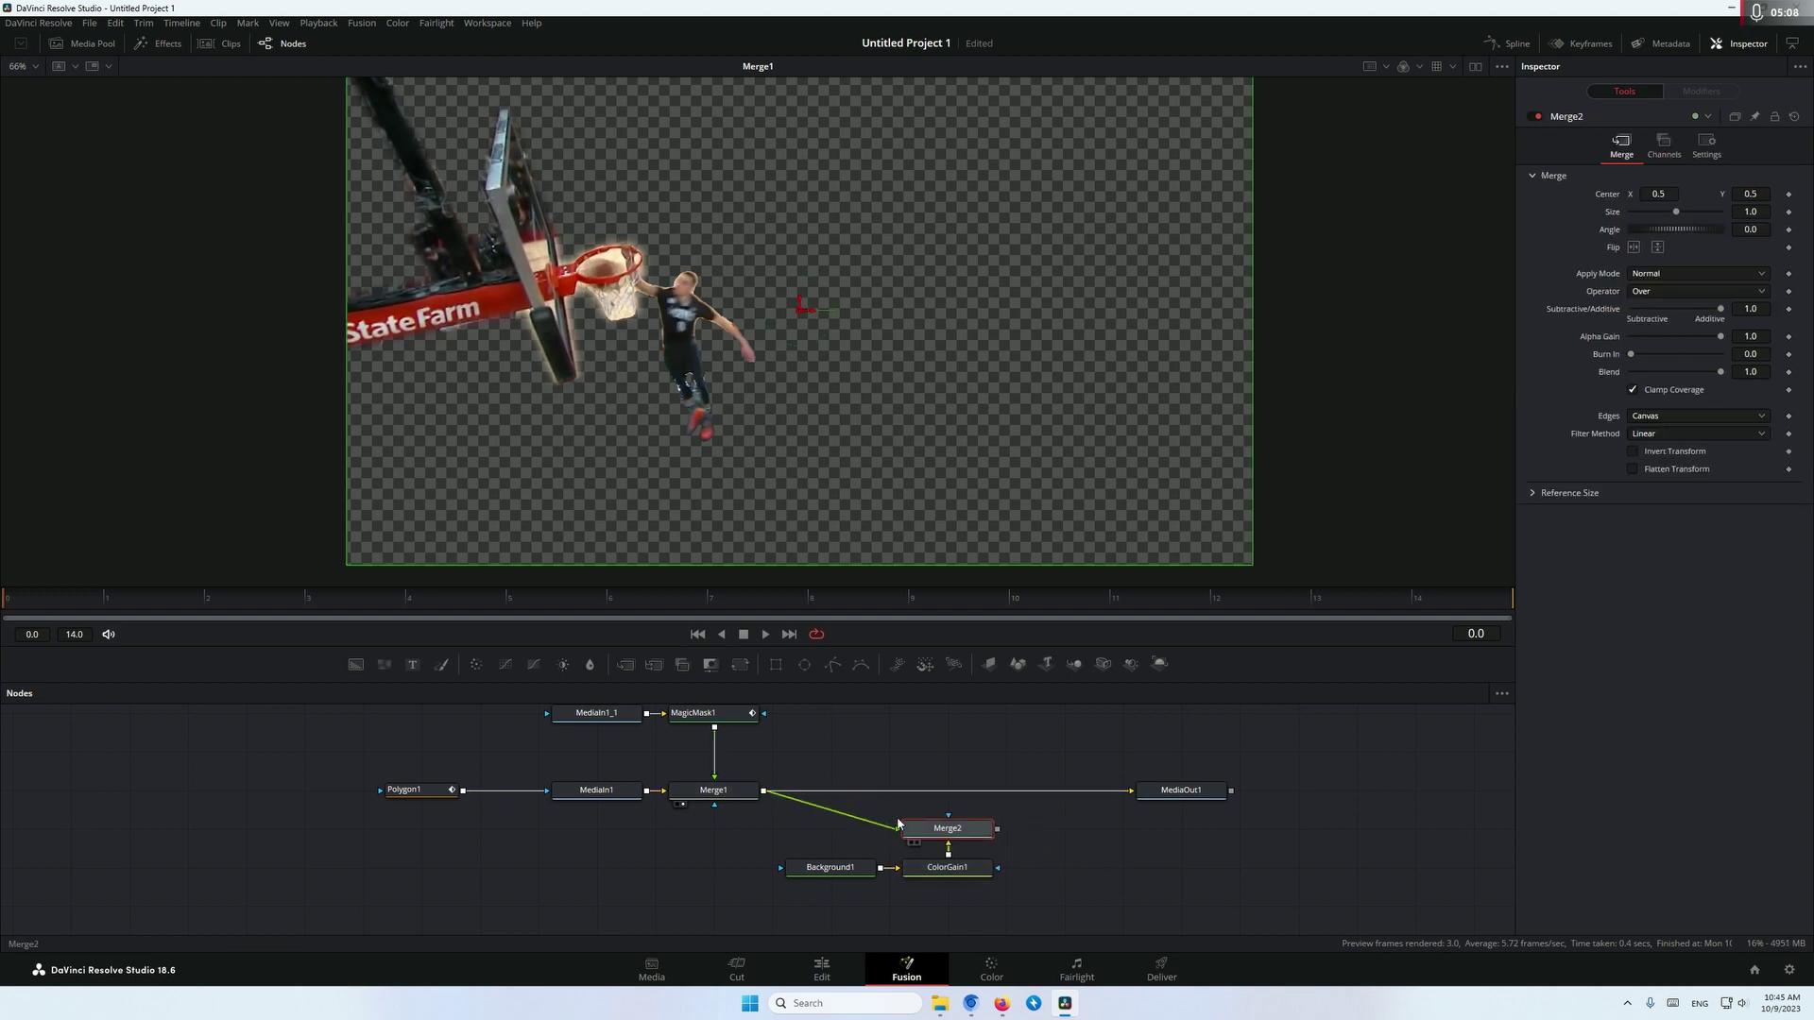
pyautogui.moveTo(973, 835); pyautogui.dragTo(977, 376)
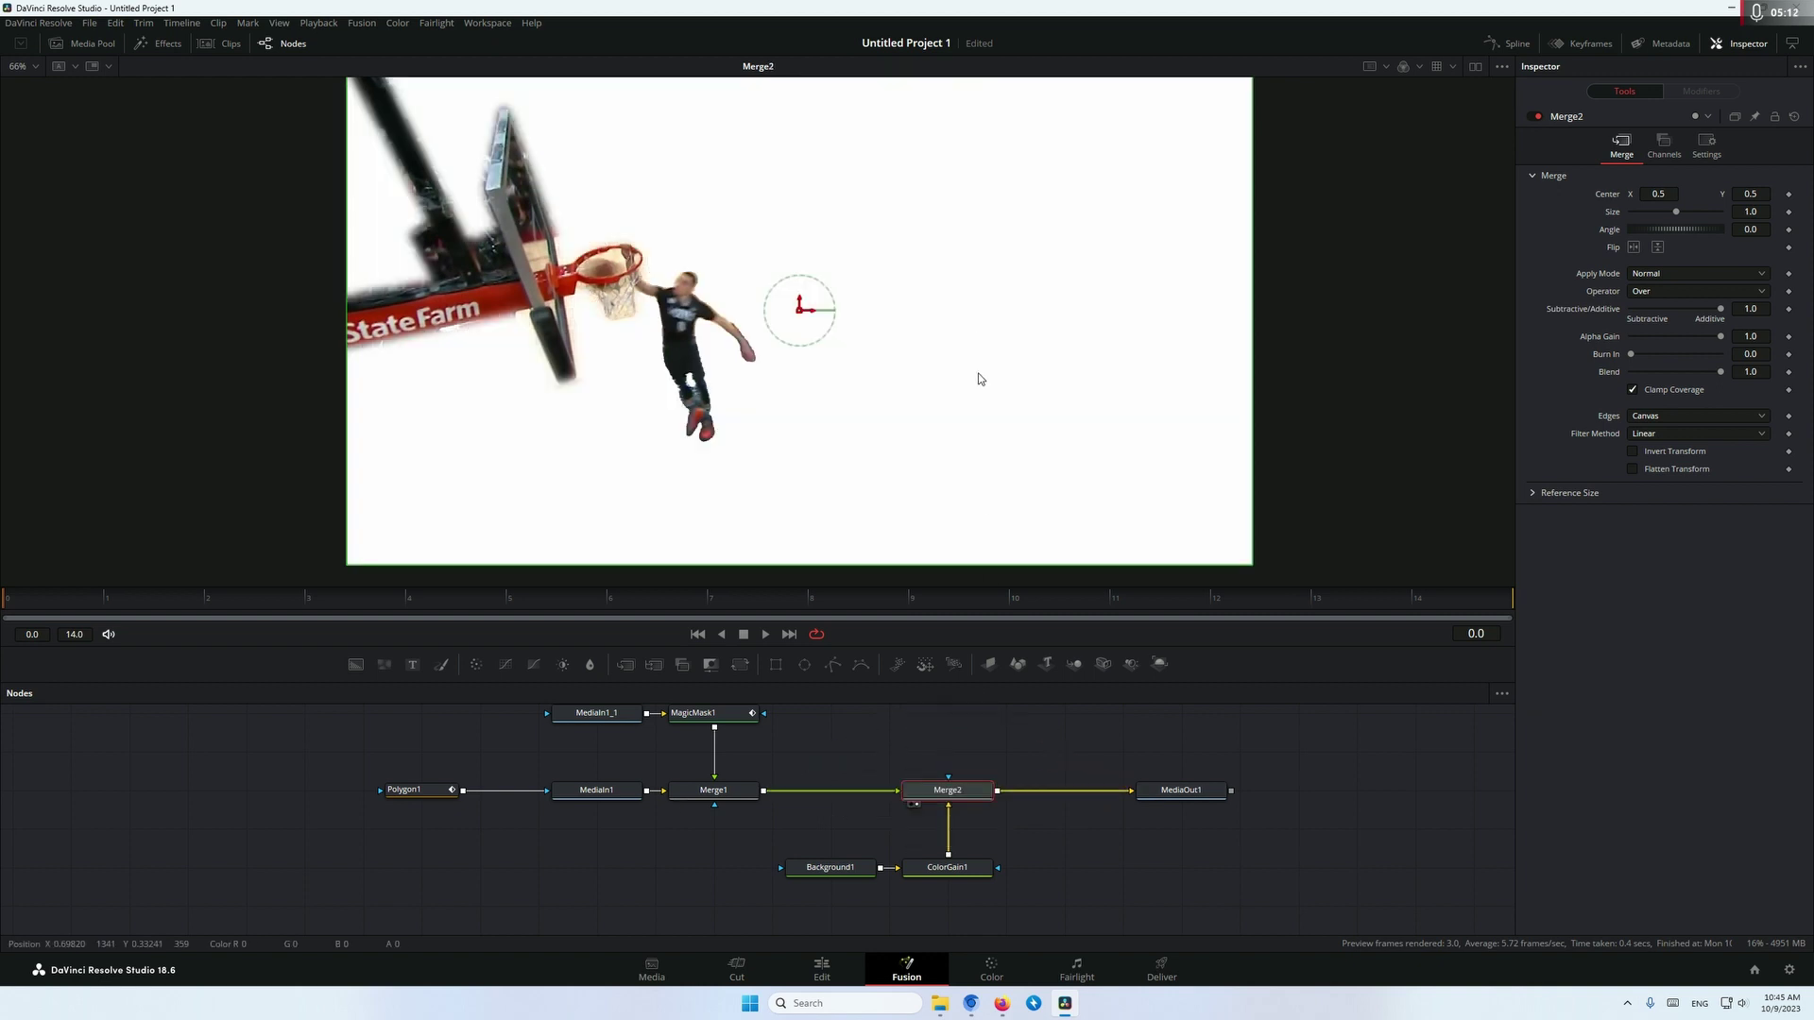
pyautogui.click(1131, 924)
pyautogui.moveTo(963, 876); pyautogui.dragTo(963, 838)
pyautogui.moveTo(836, 868); pyautogui.dragTo(952, 868)
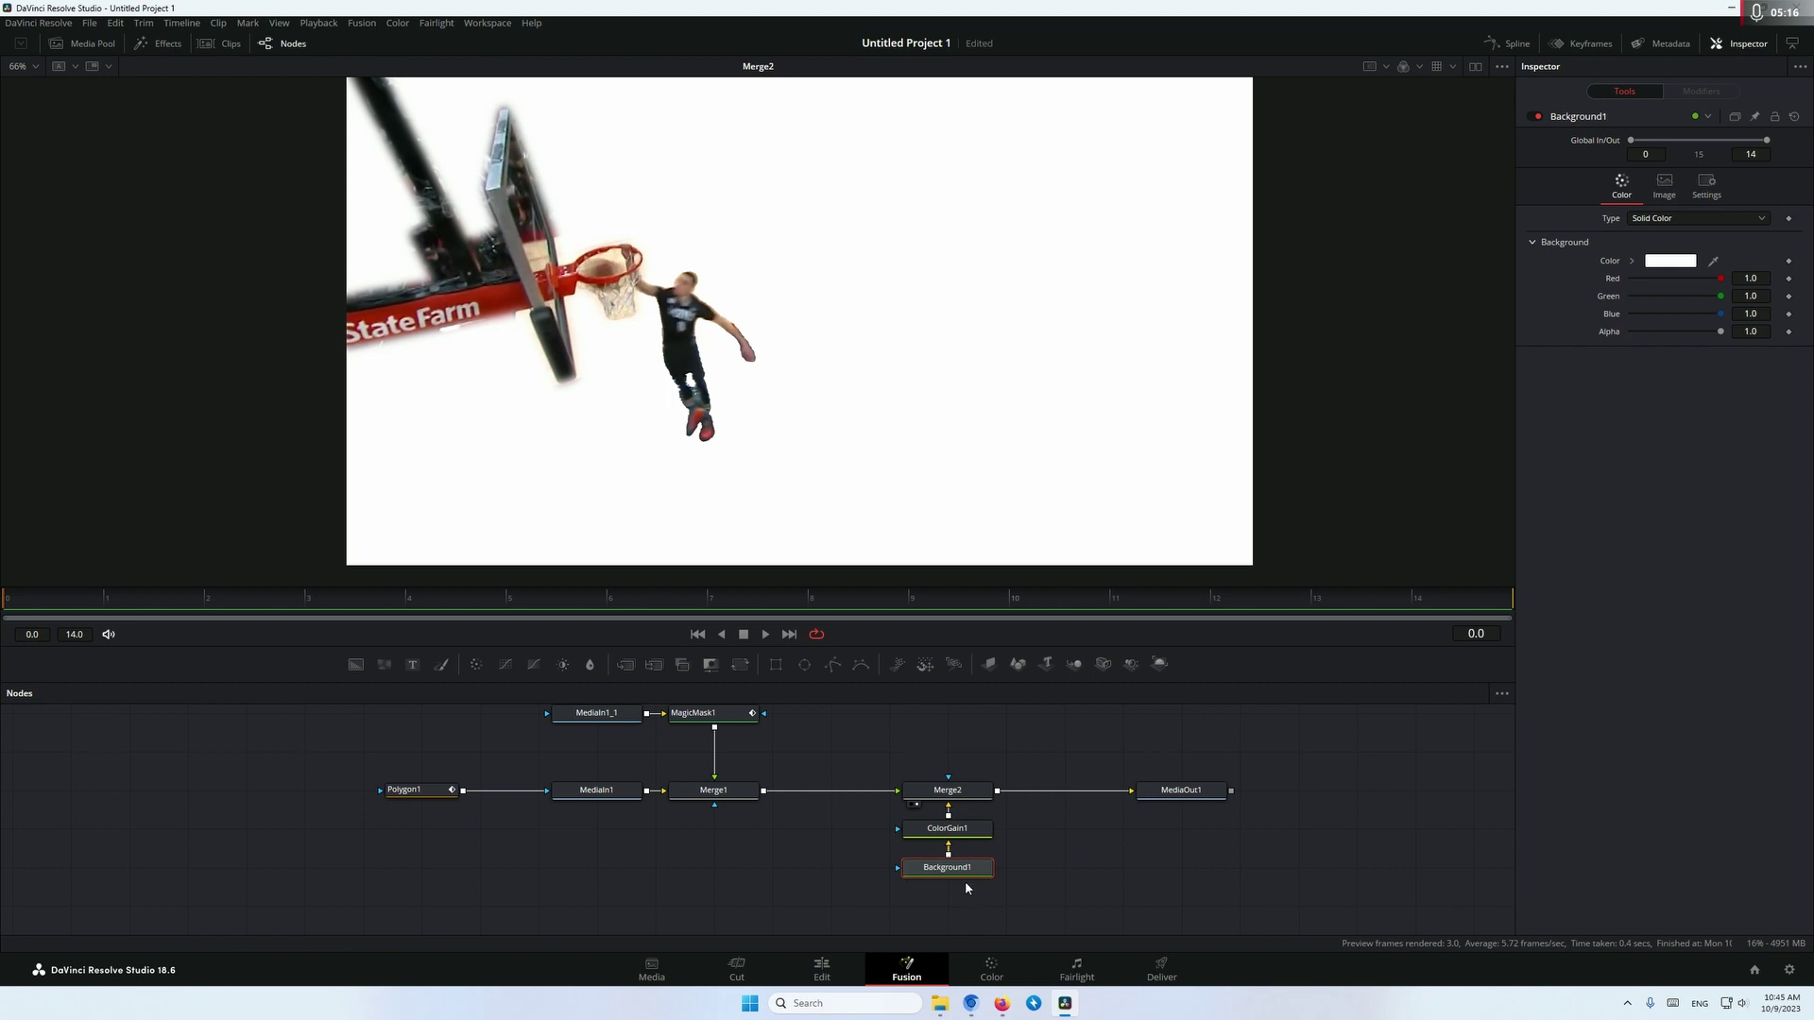
# On ColorGain1, set the gain Alpha to 0.0 and keyframe Gain at 1.0 on frame 0 and 0.0 on frame 1.
pyautogui.click(930, 829)
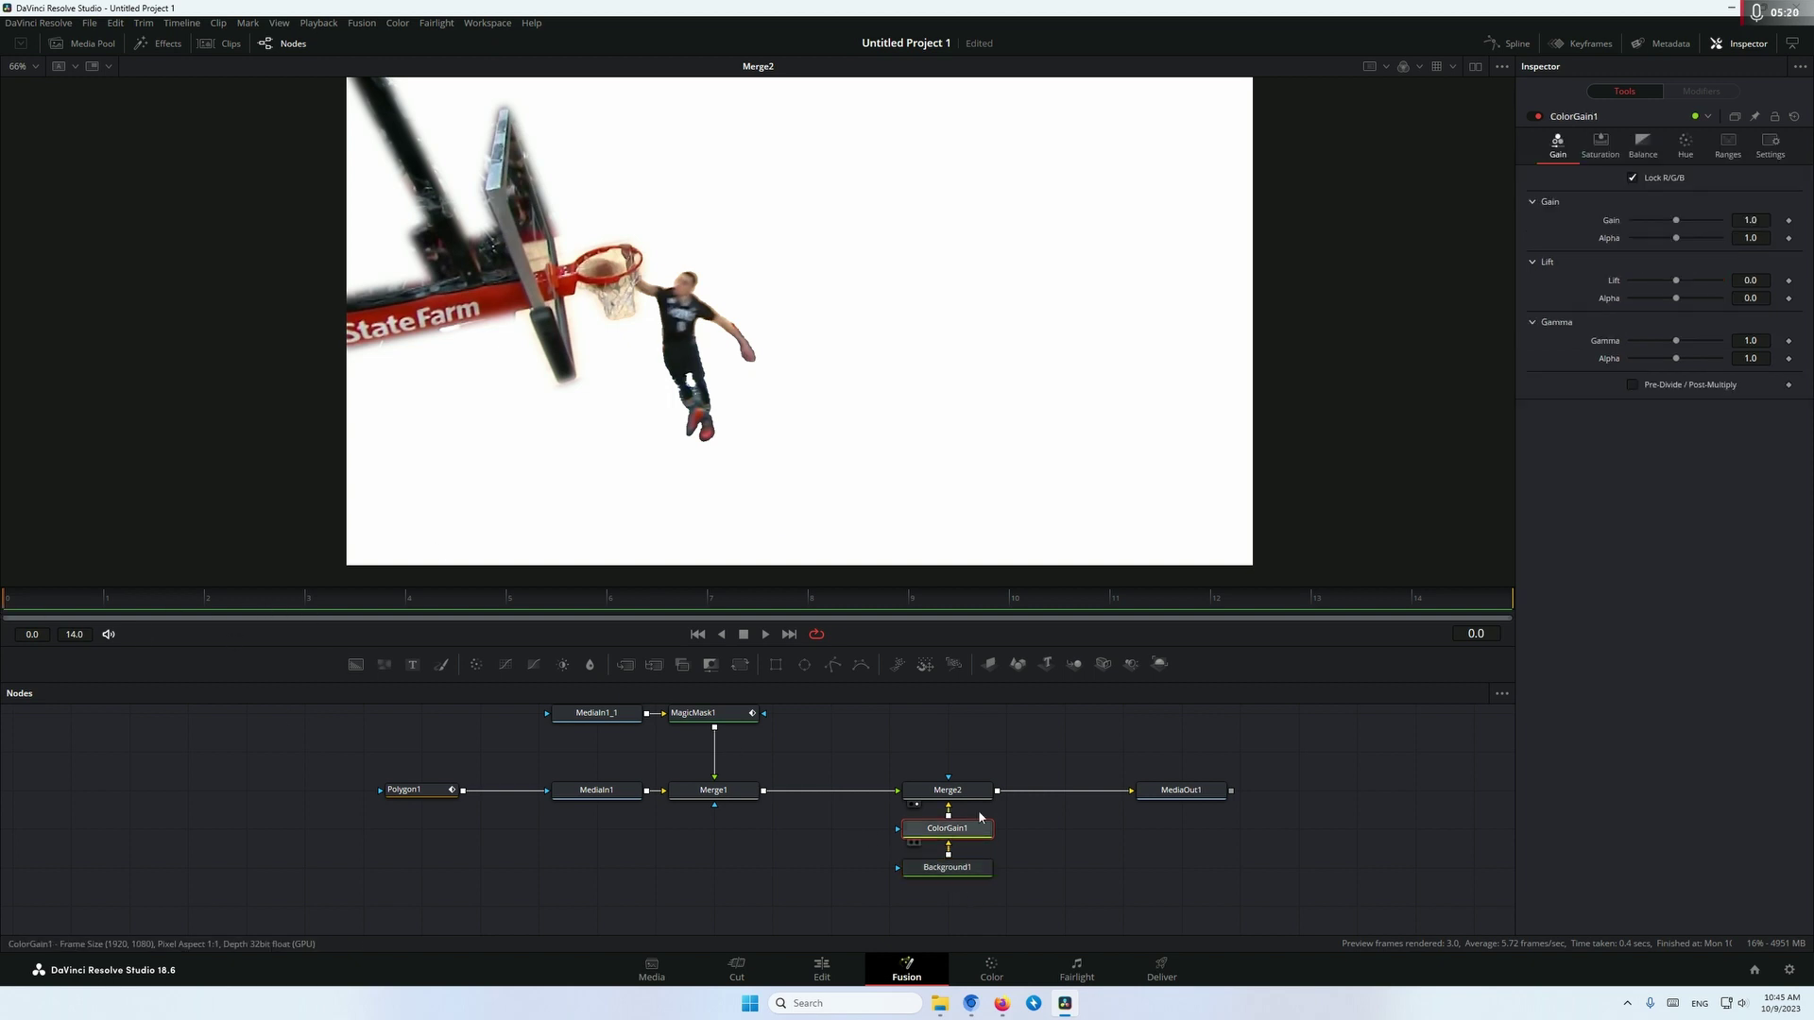
pyautogui.moveTo(1677, 240); pyautogui.dragTo(1449, 219)
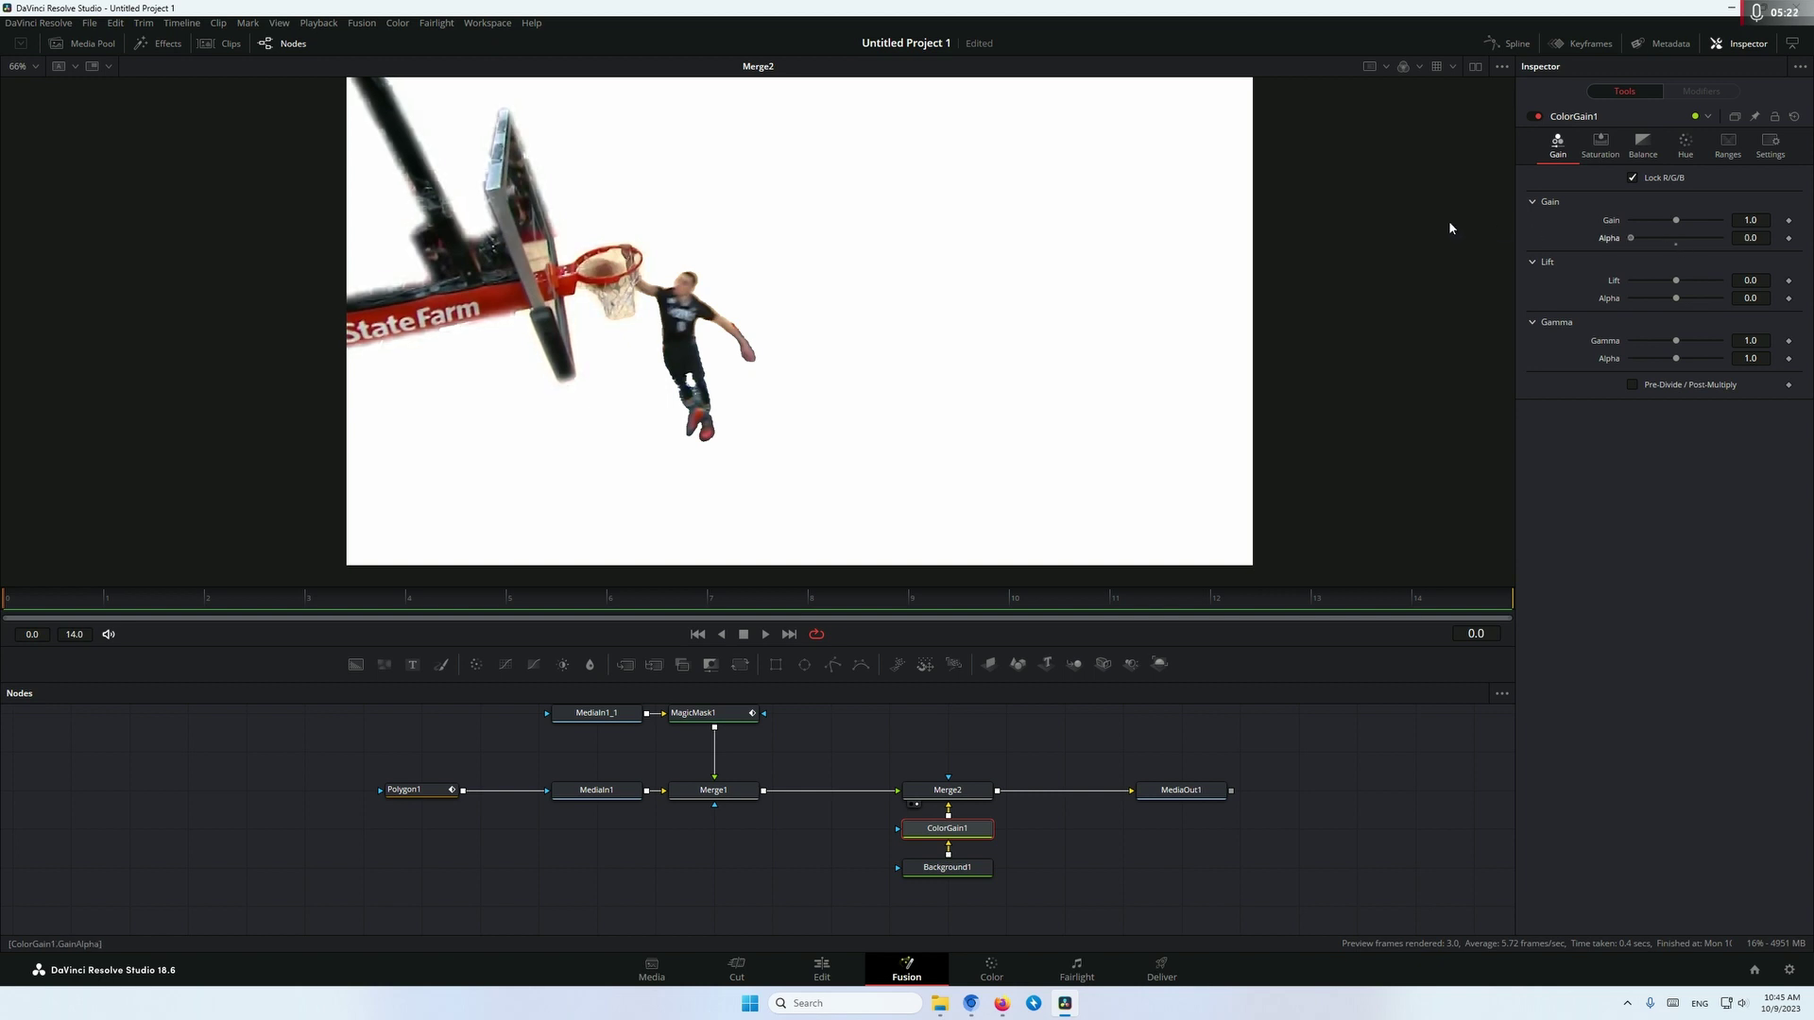
pyautogui.click(1790, 222)
pyautogui.moveTo(1676, 220); pyautogui.dragTo(1509, 219)
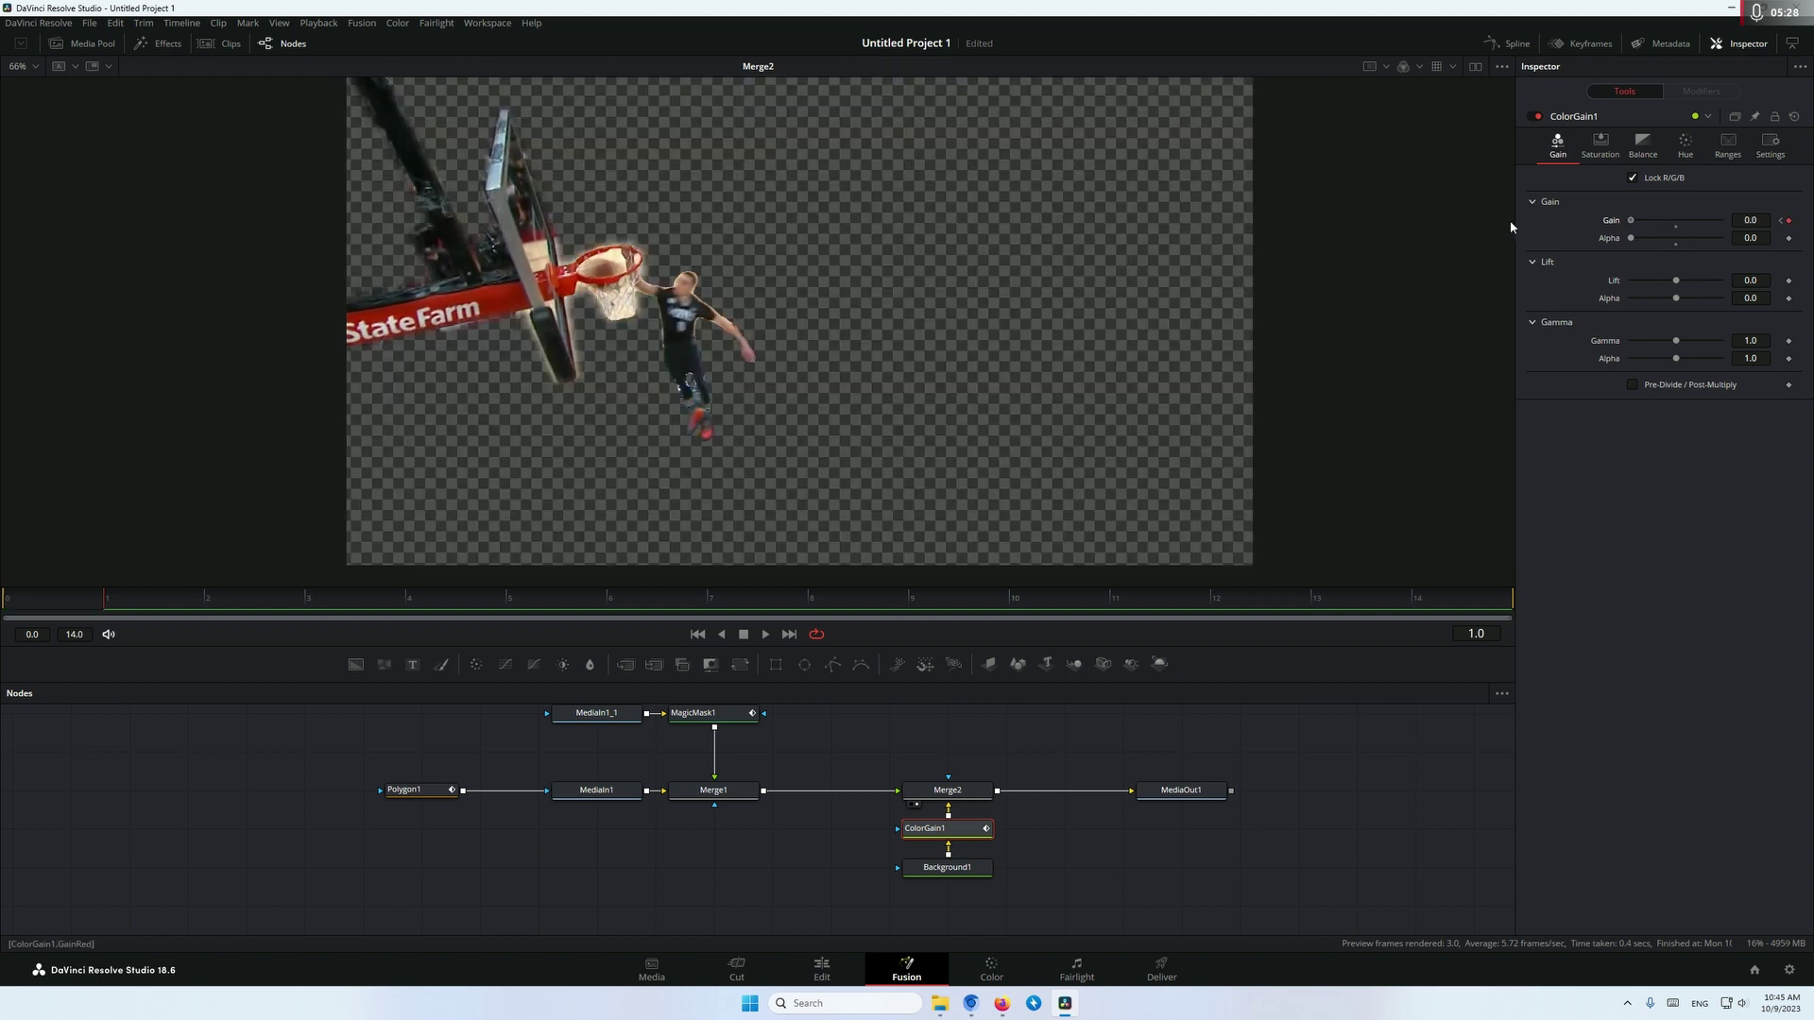
# Show ColorGain1's Gain curve in the Spline editor, ping-pong its keyframes, and scrub the first frames to check the flicker.
pyautogui.click(1515, 45)
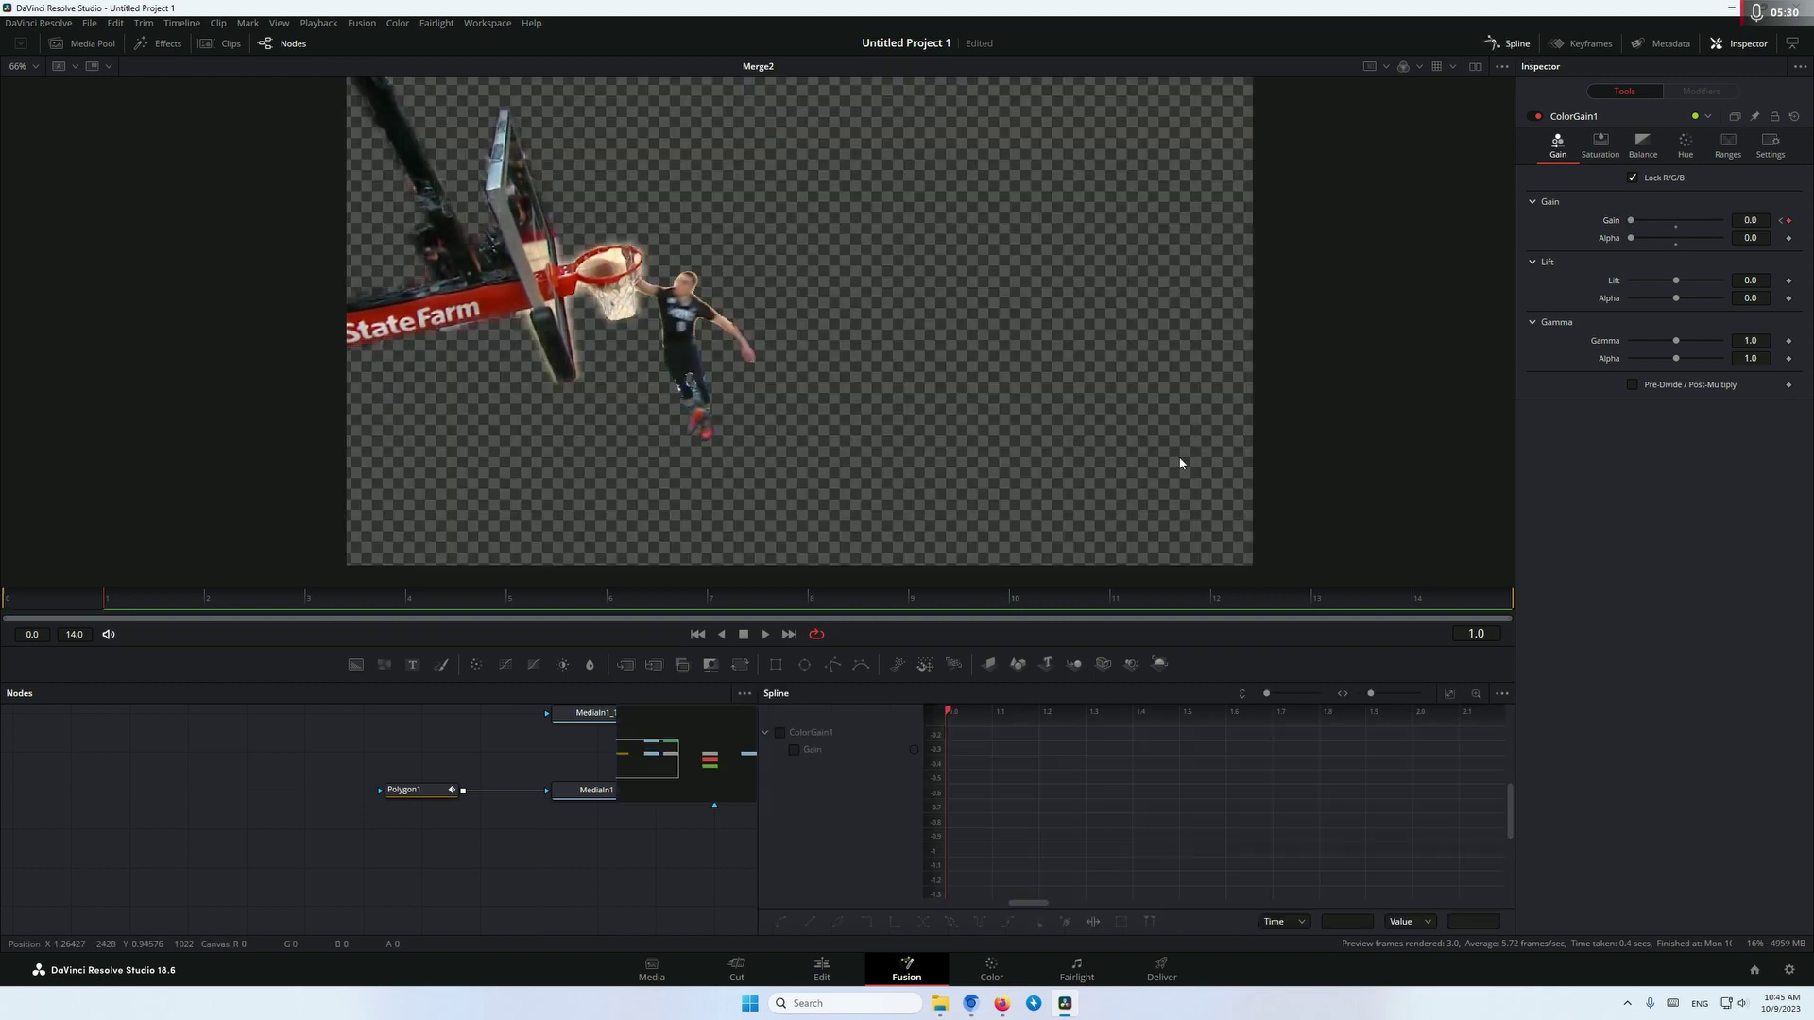
pyautogui.click(1502, 693)
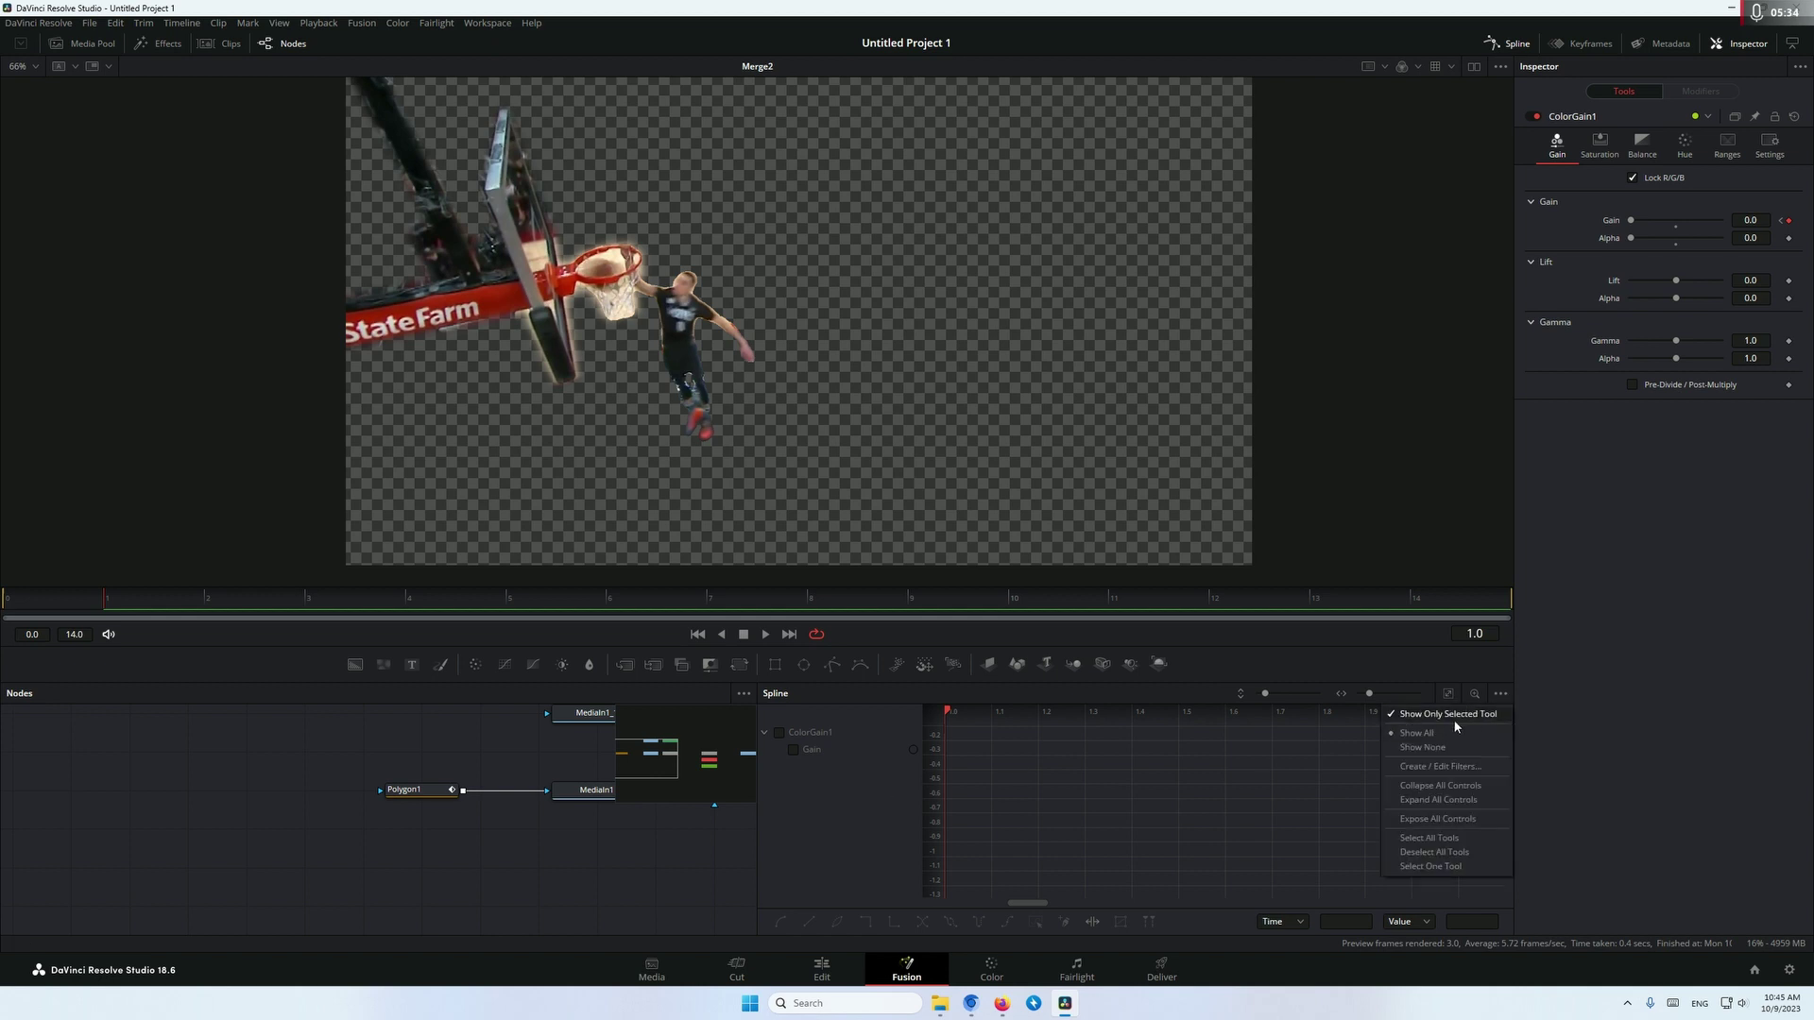
pyautogui.click(795, 754)
pyautogui.click(794, 750)
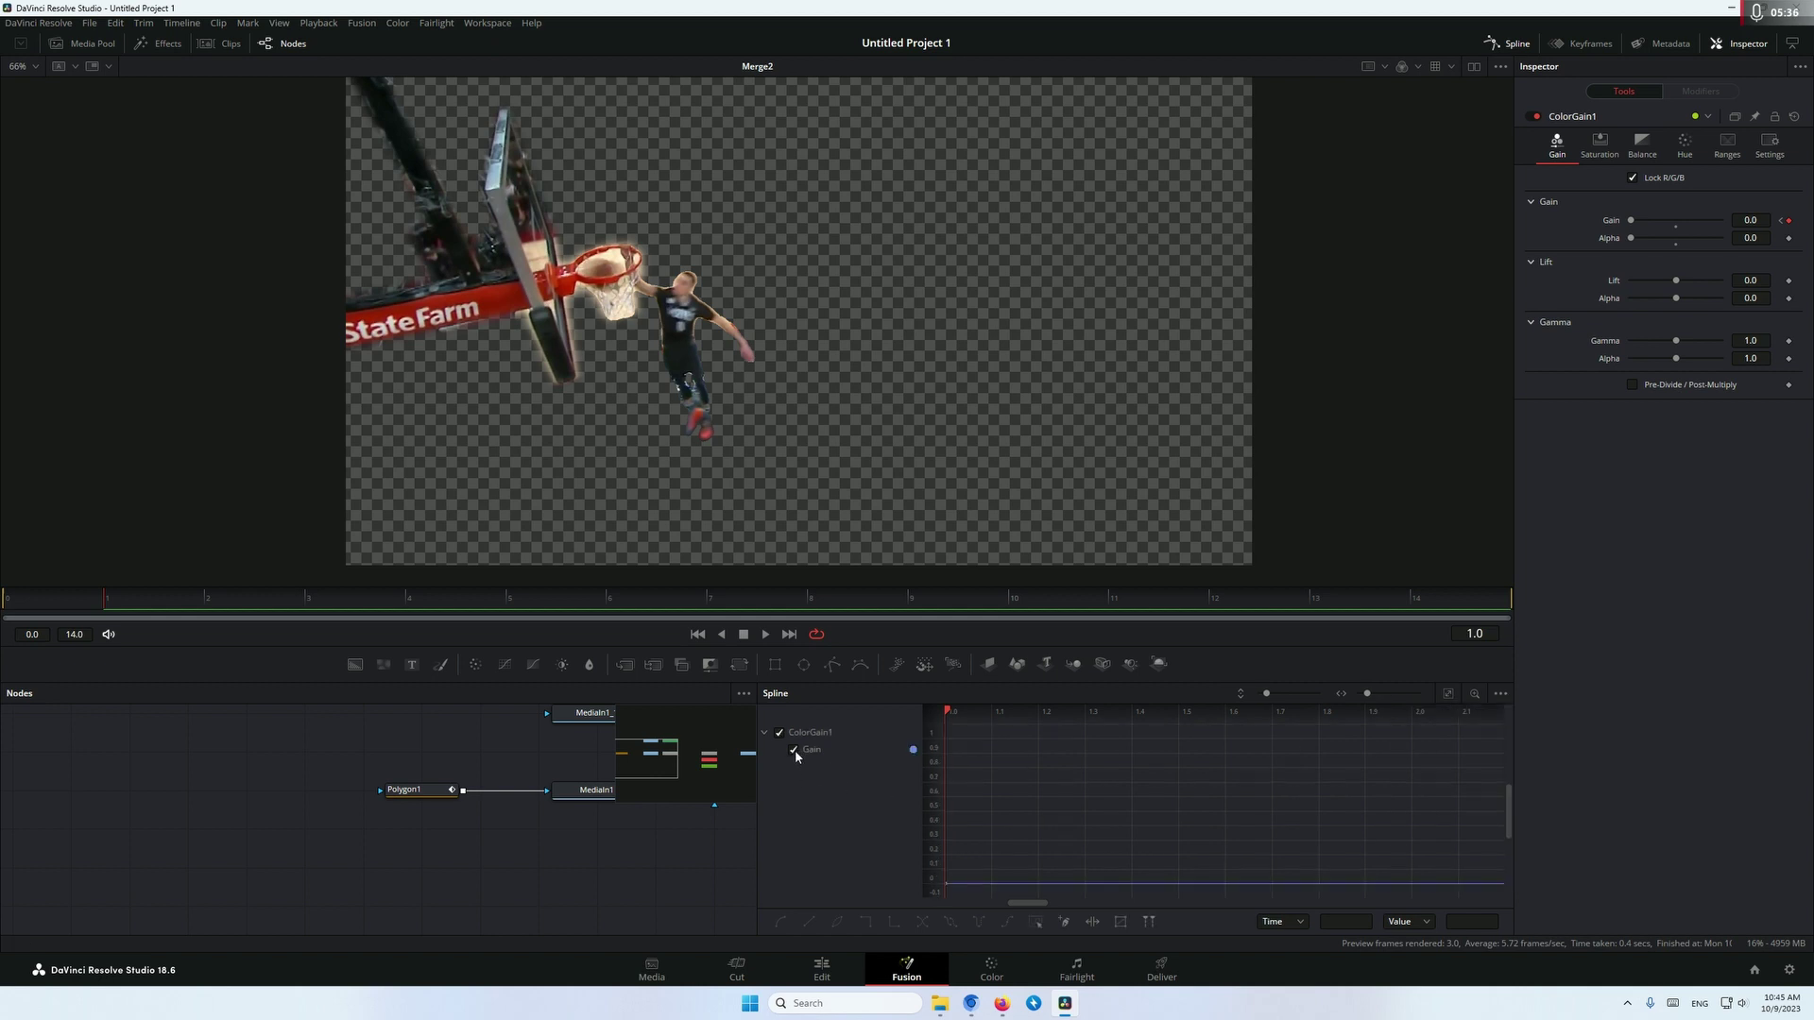
pyautogui.click(1446, 694)
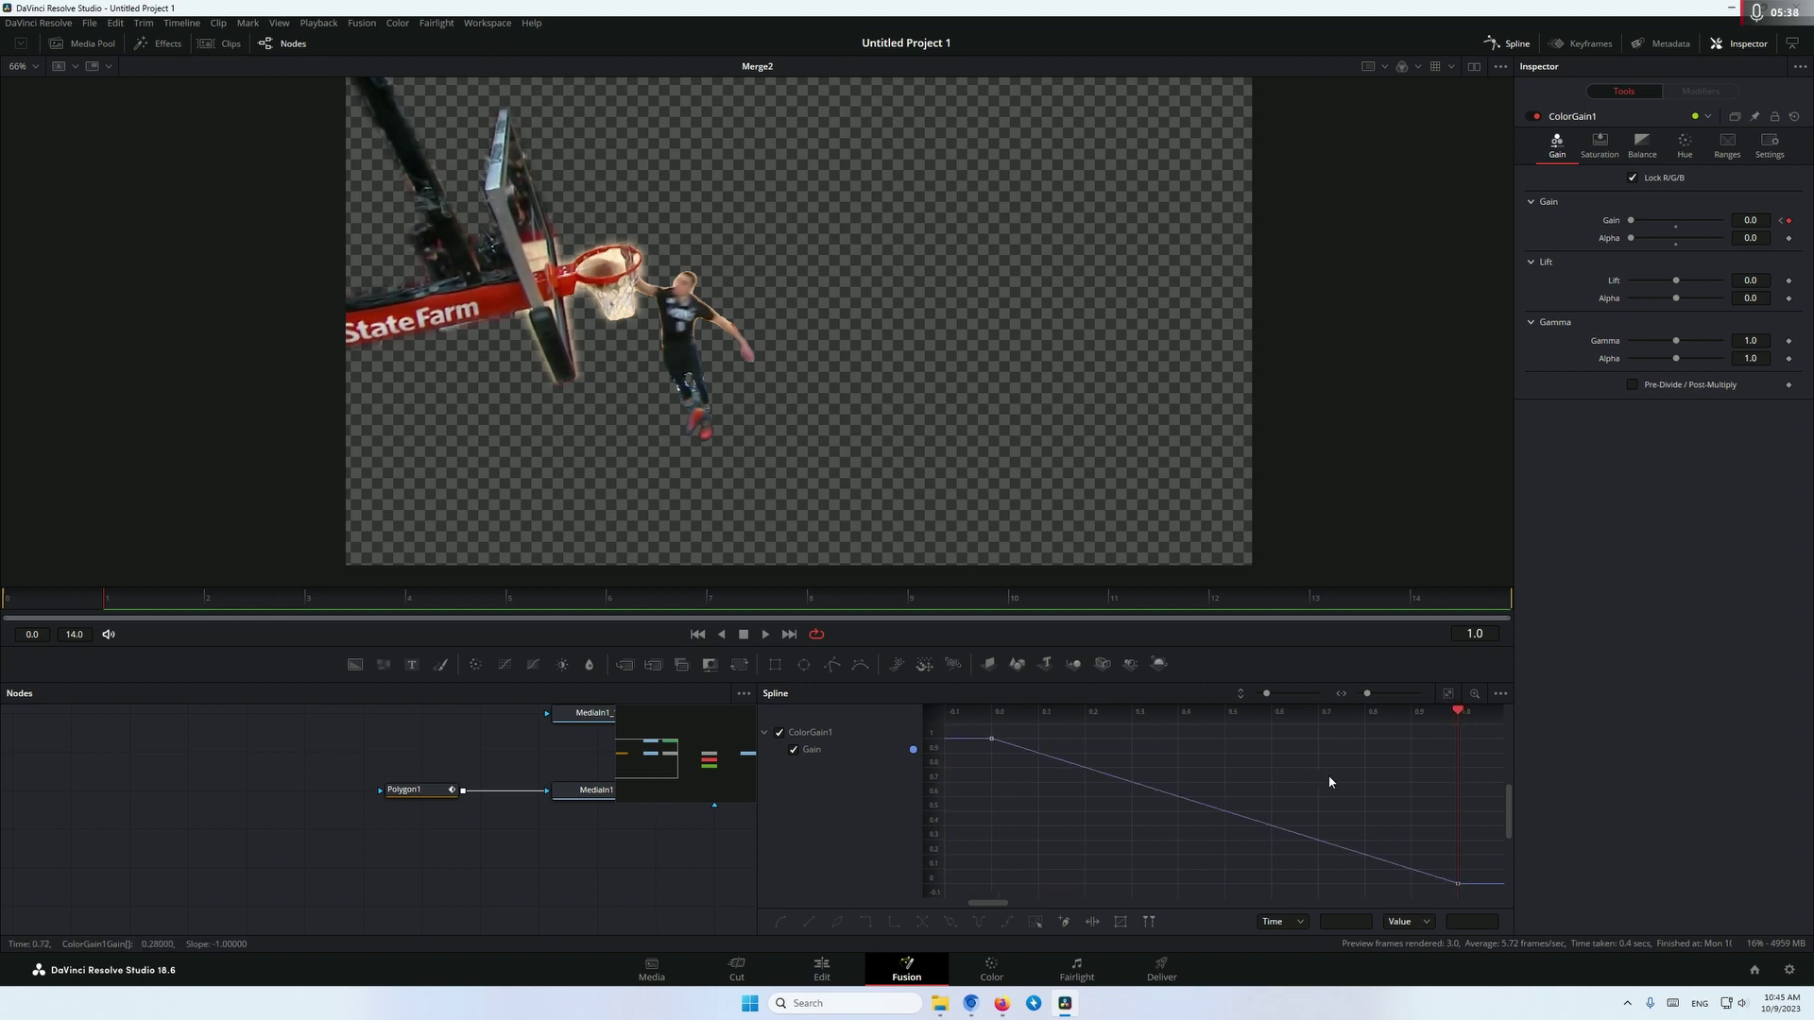
pyautogui.hotkey('ctrl', 'a')
pyautogui.click(977, 919)
pyautogui.click(15, 605)
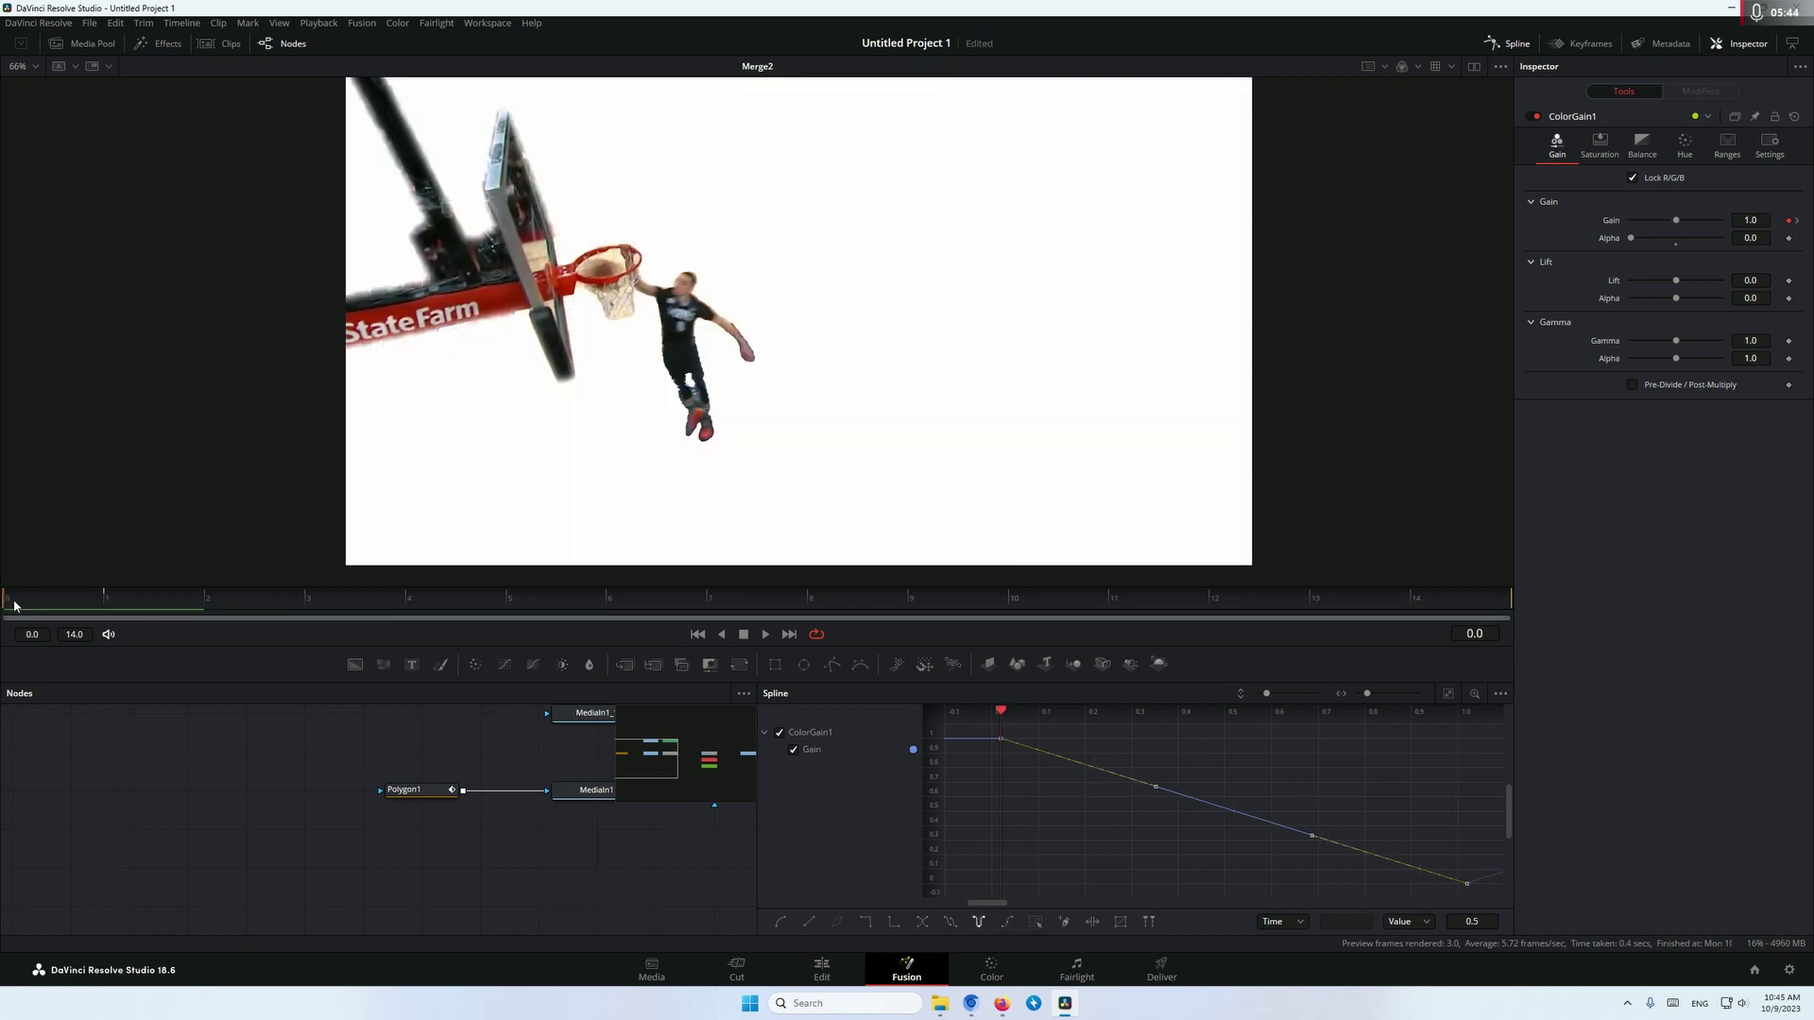
pyautogui.moveTo(17, 606); pyautogui.dragTo(557, 616)
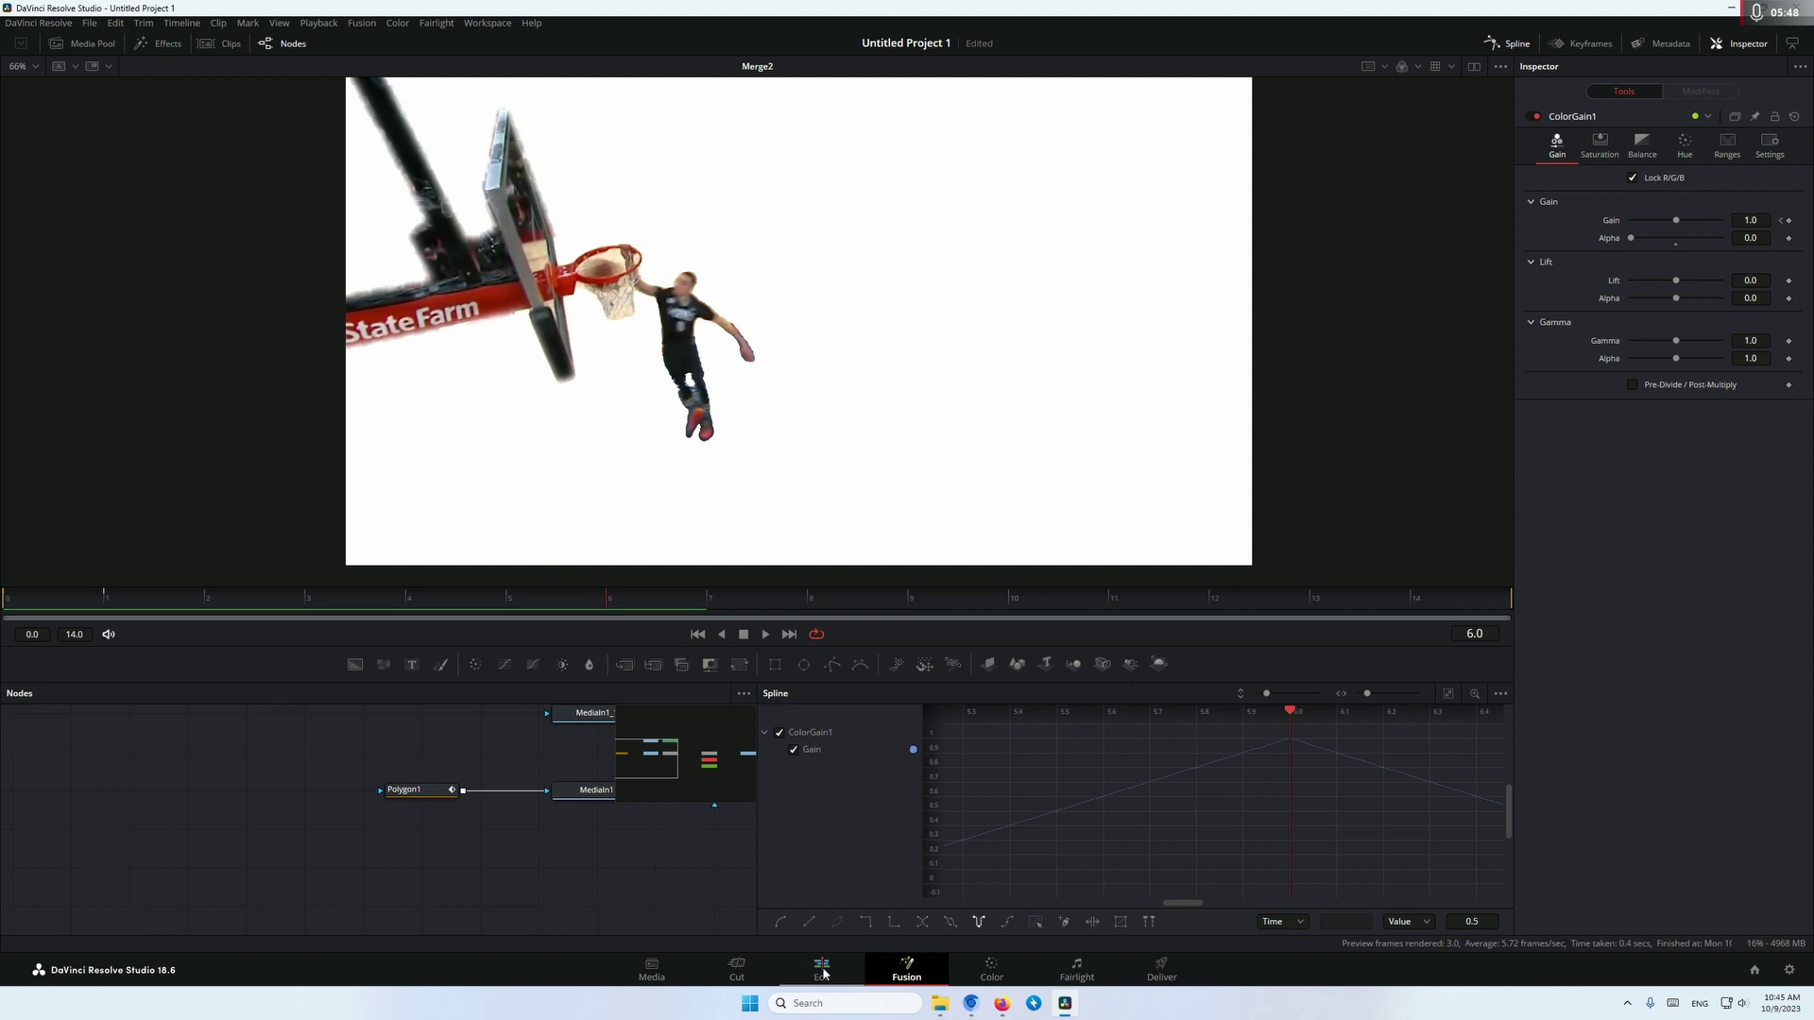
# Return to the Edit page and play back the ghost trail and flickering freeze frame on the timeline.
pyautogui.click(822, 970)
pyautogui.click(1227, 648)
pyautogui.click(1028, 588)
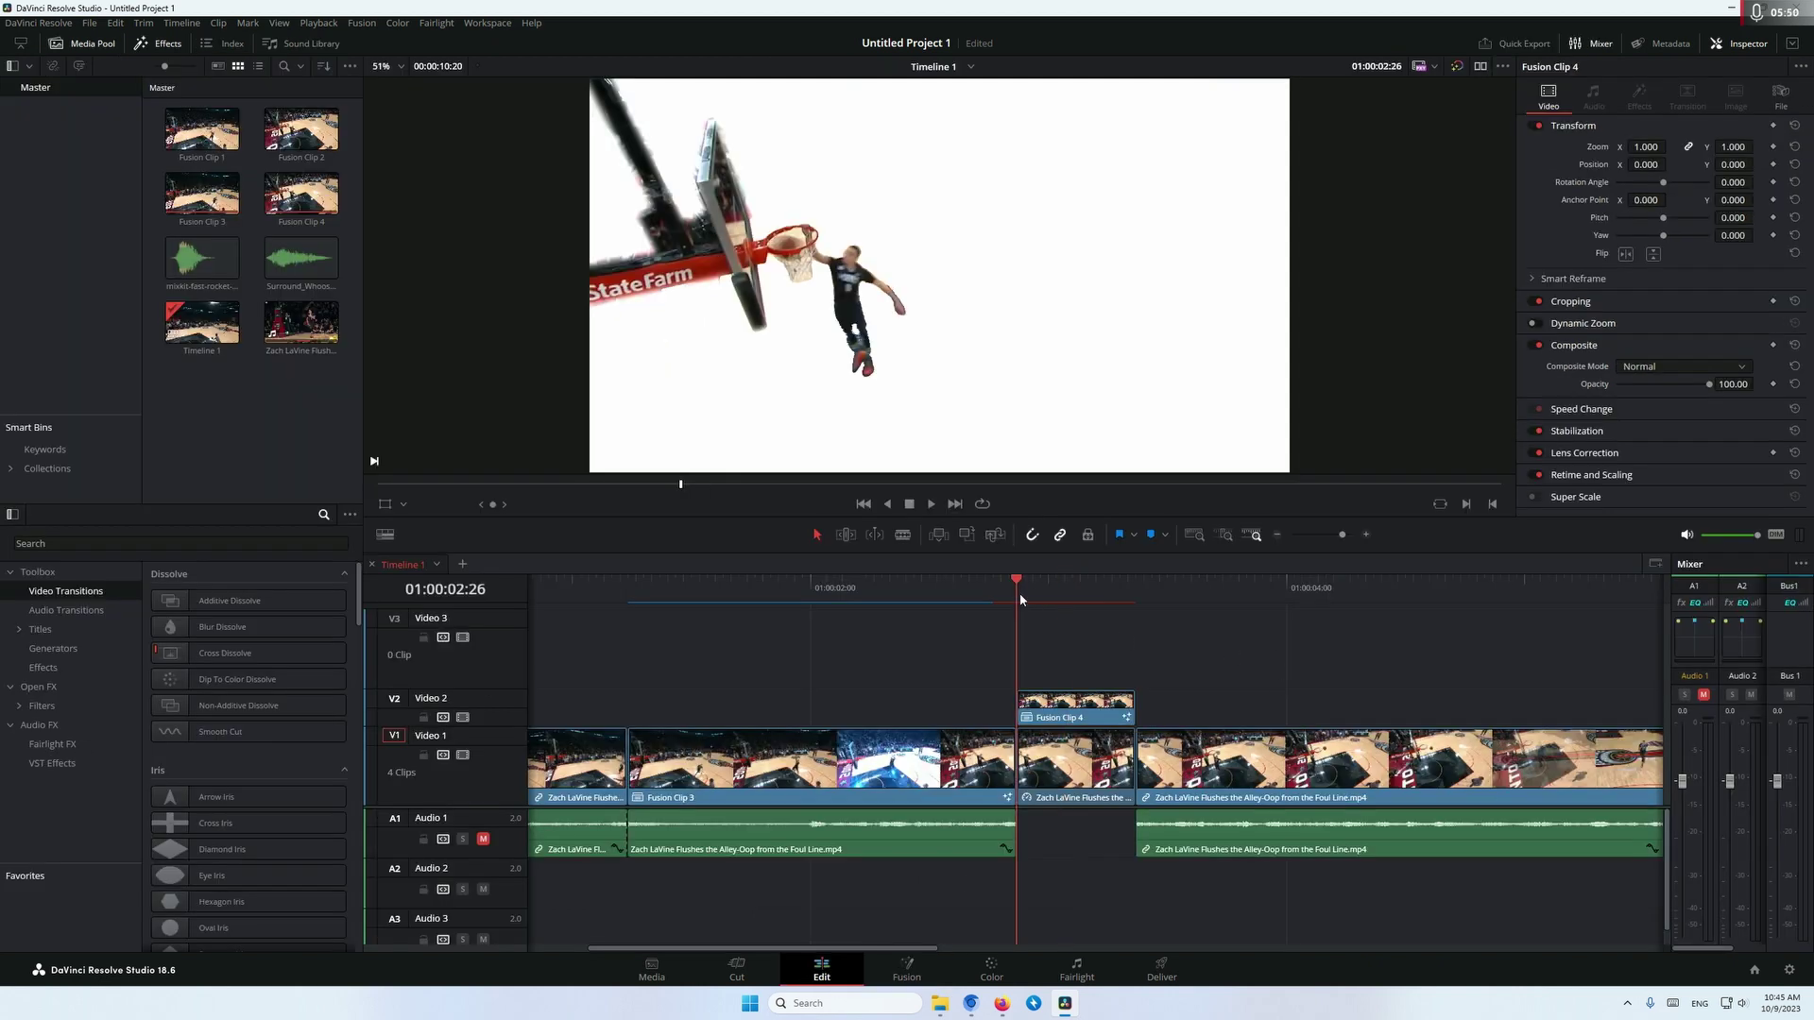
pyautogui.press('space')
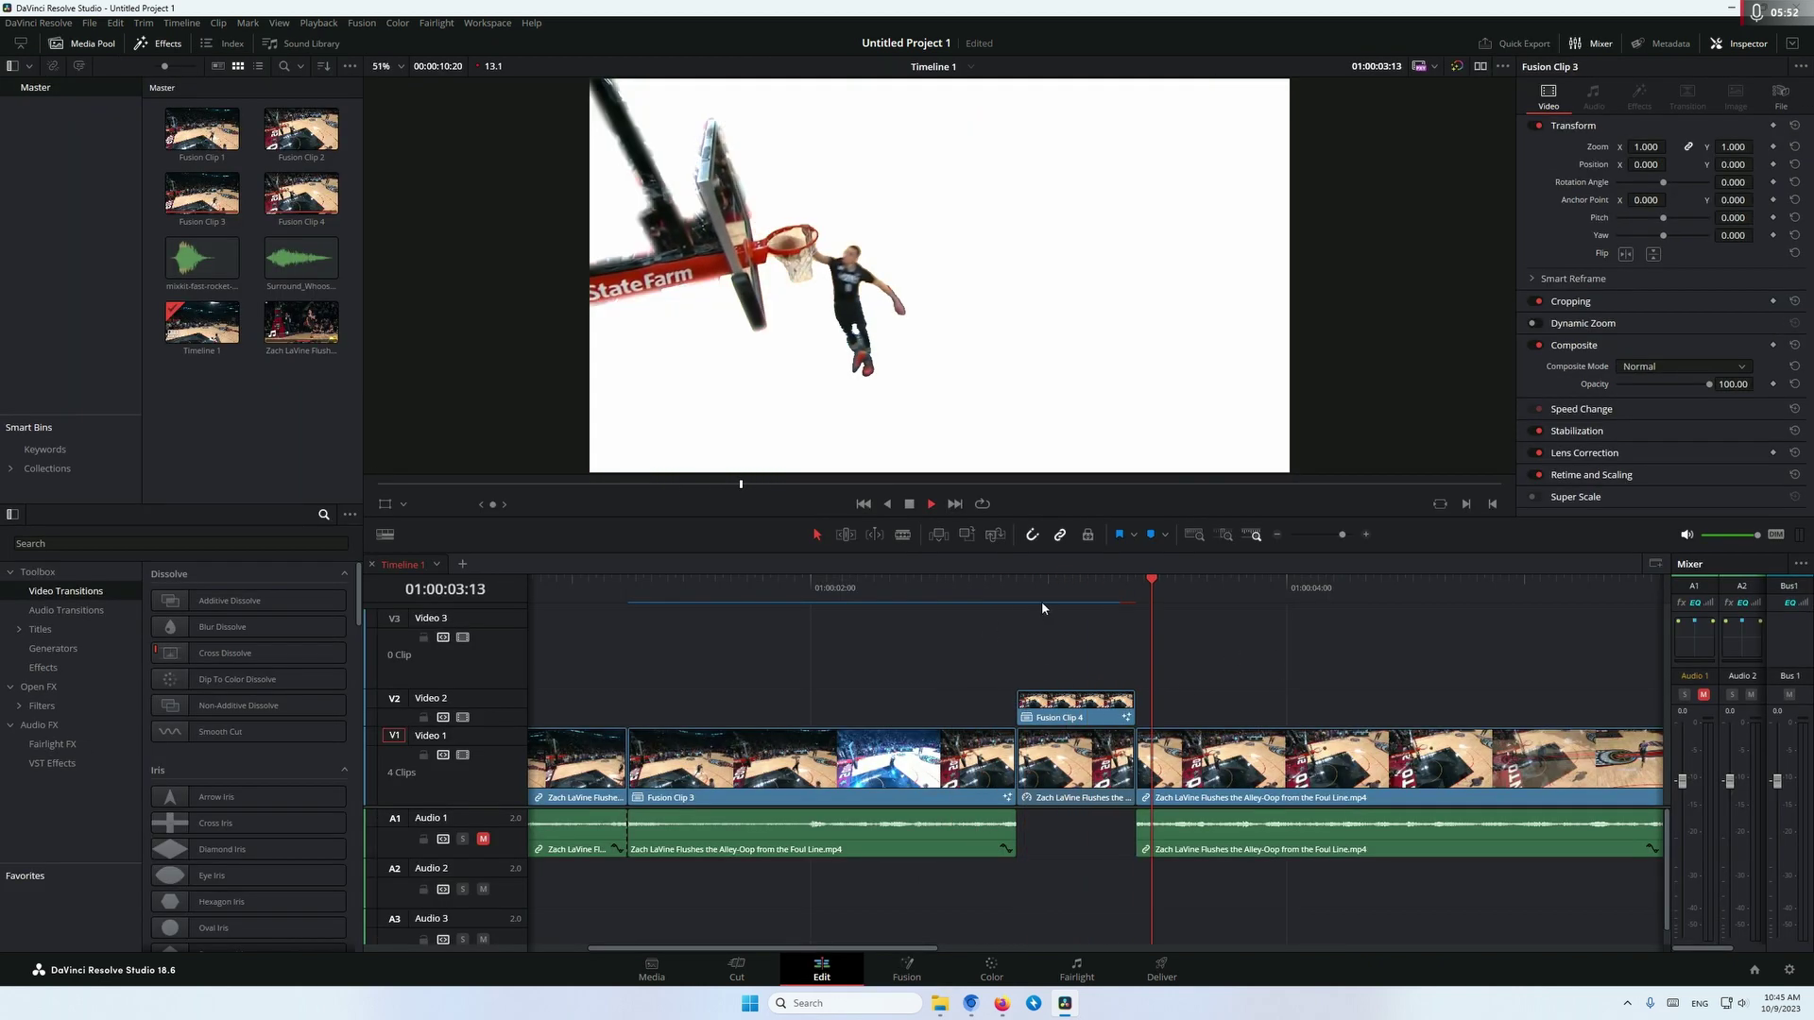
pyautogui.press('space')
pyautogui.click(720, 587)
pyautogui.press('space')
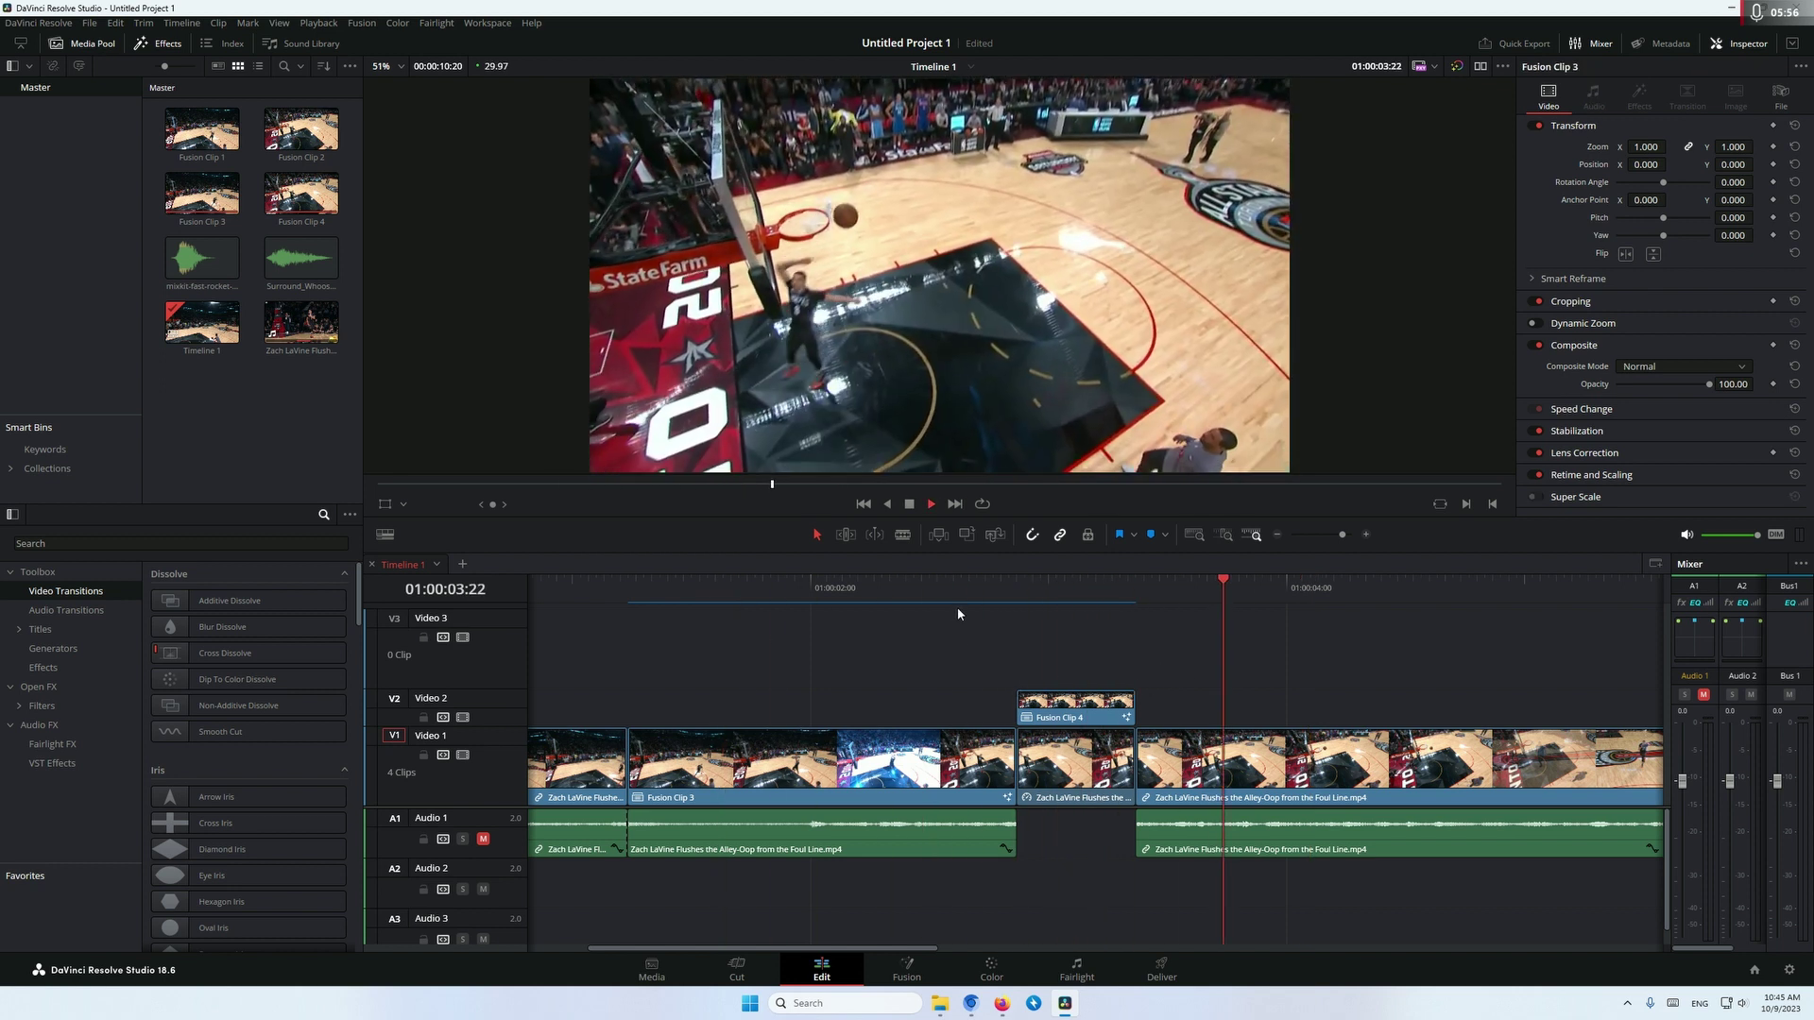
pyautogui.click(965, 601)
pyautogui.click(830, 587)
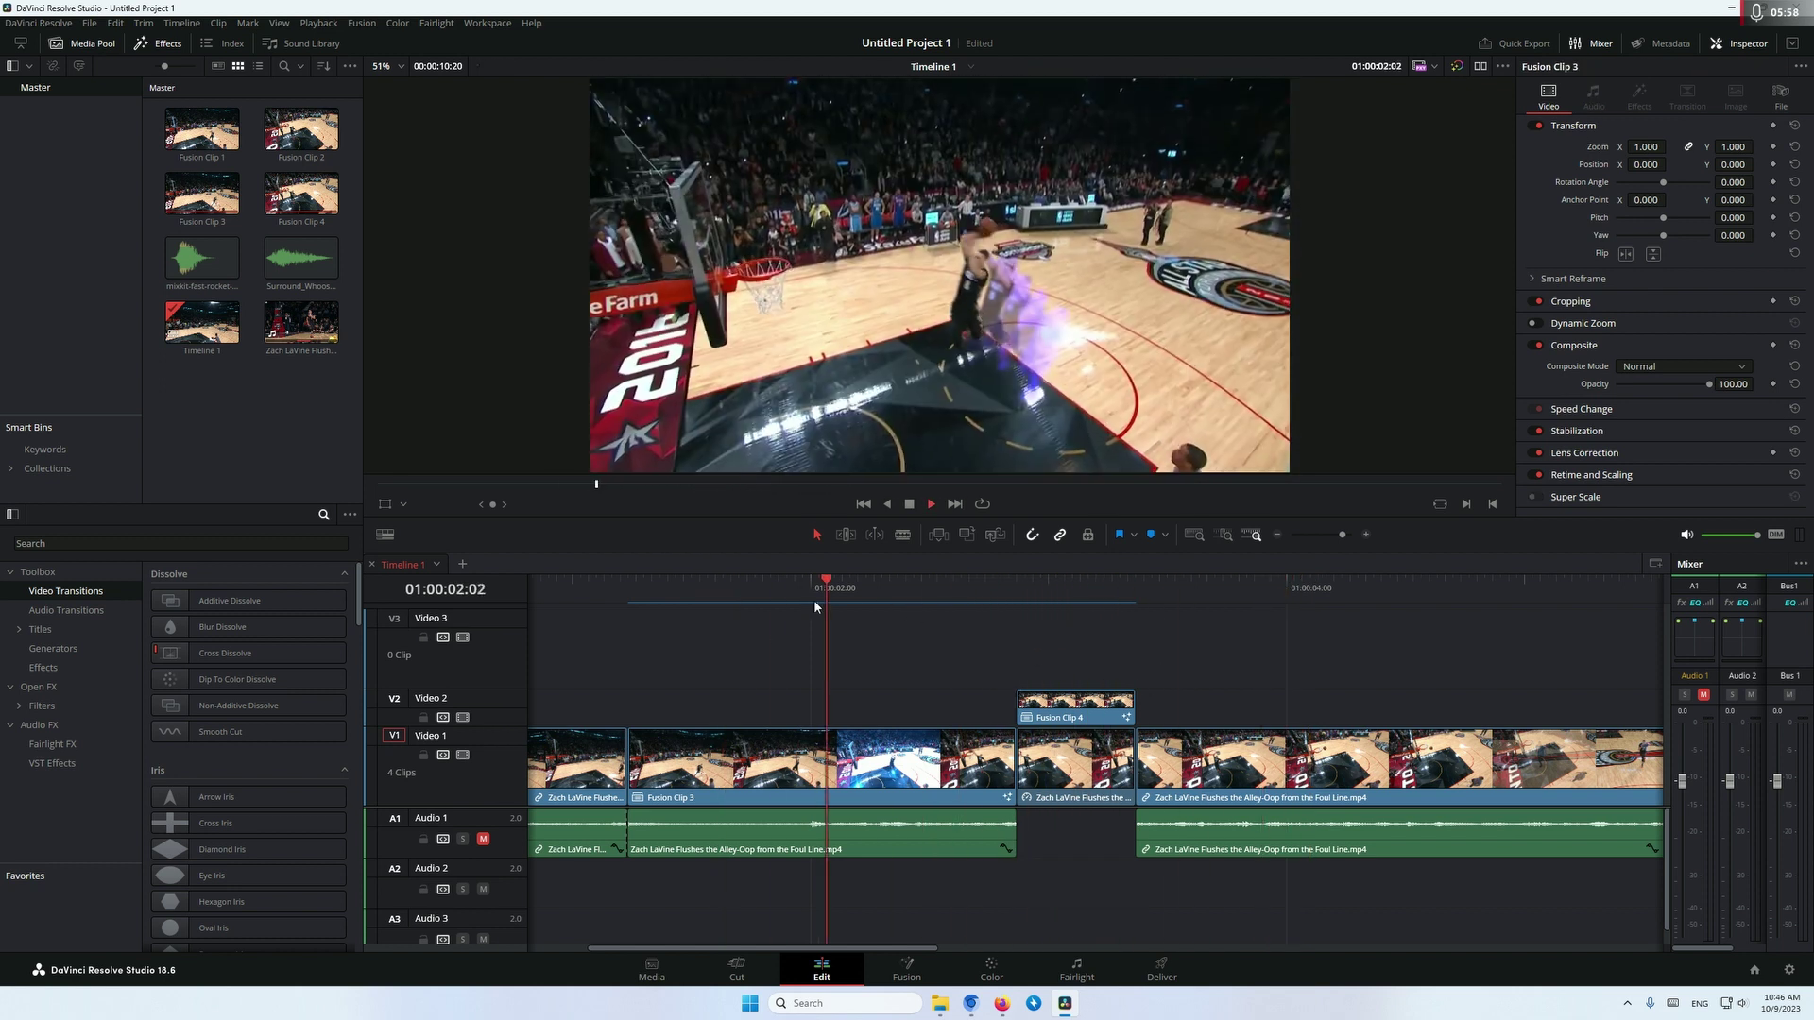
pyautogui.press('space')
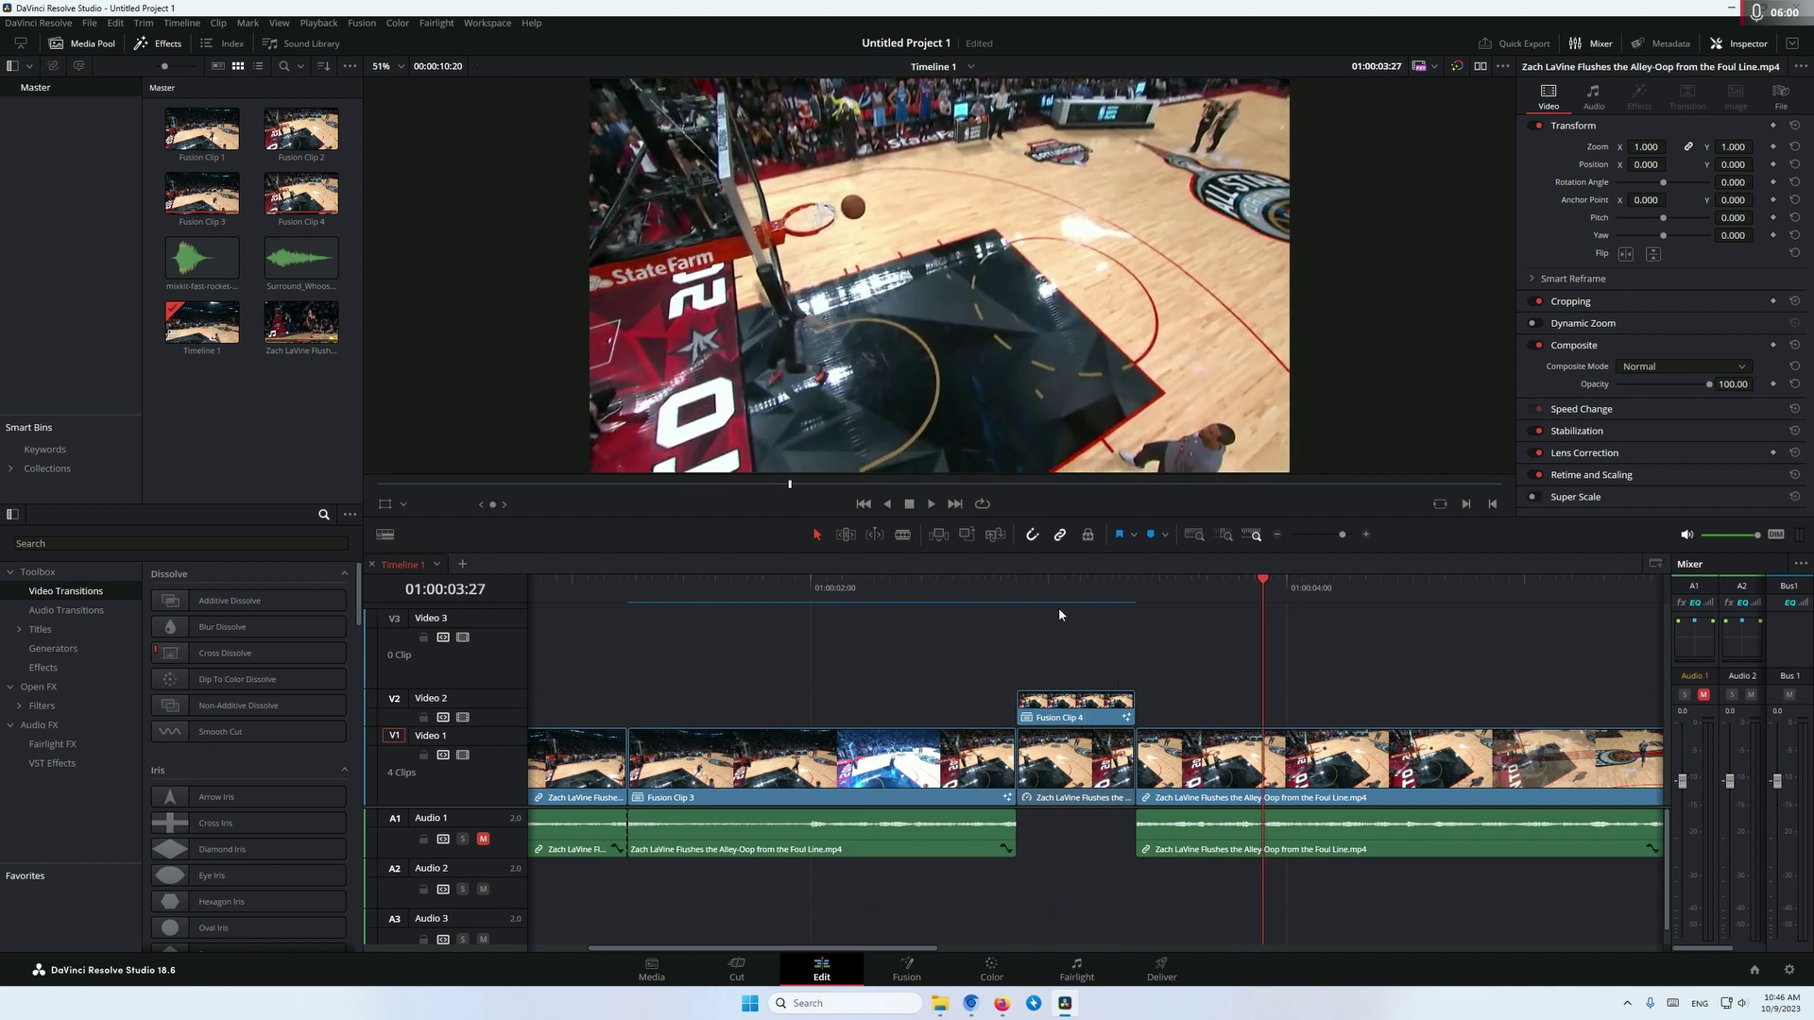
# Place an Adjustment Clip on Video 3 above Fusion Clip 4 and trim it to the same length.
pyautogui.click(70, 644)
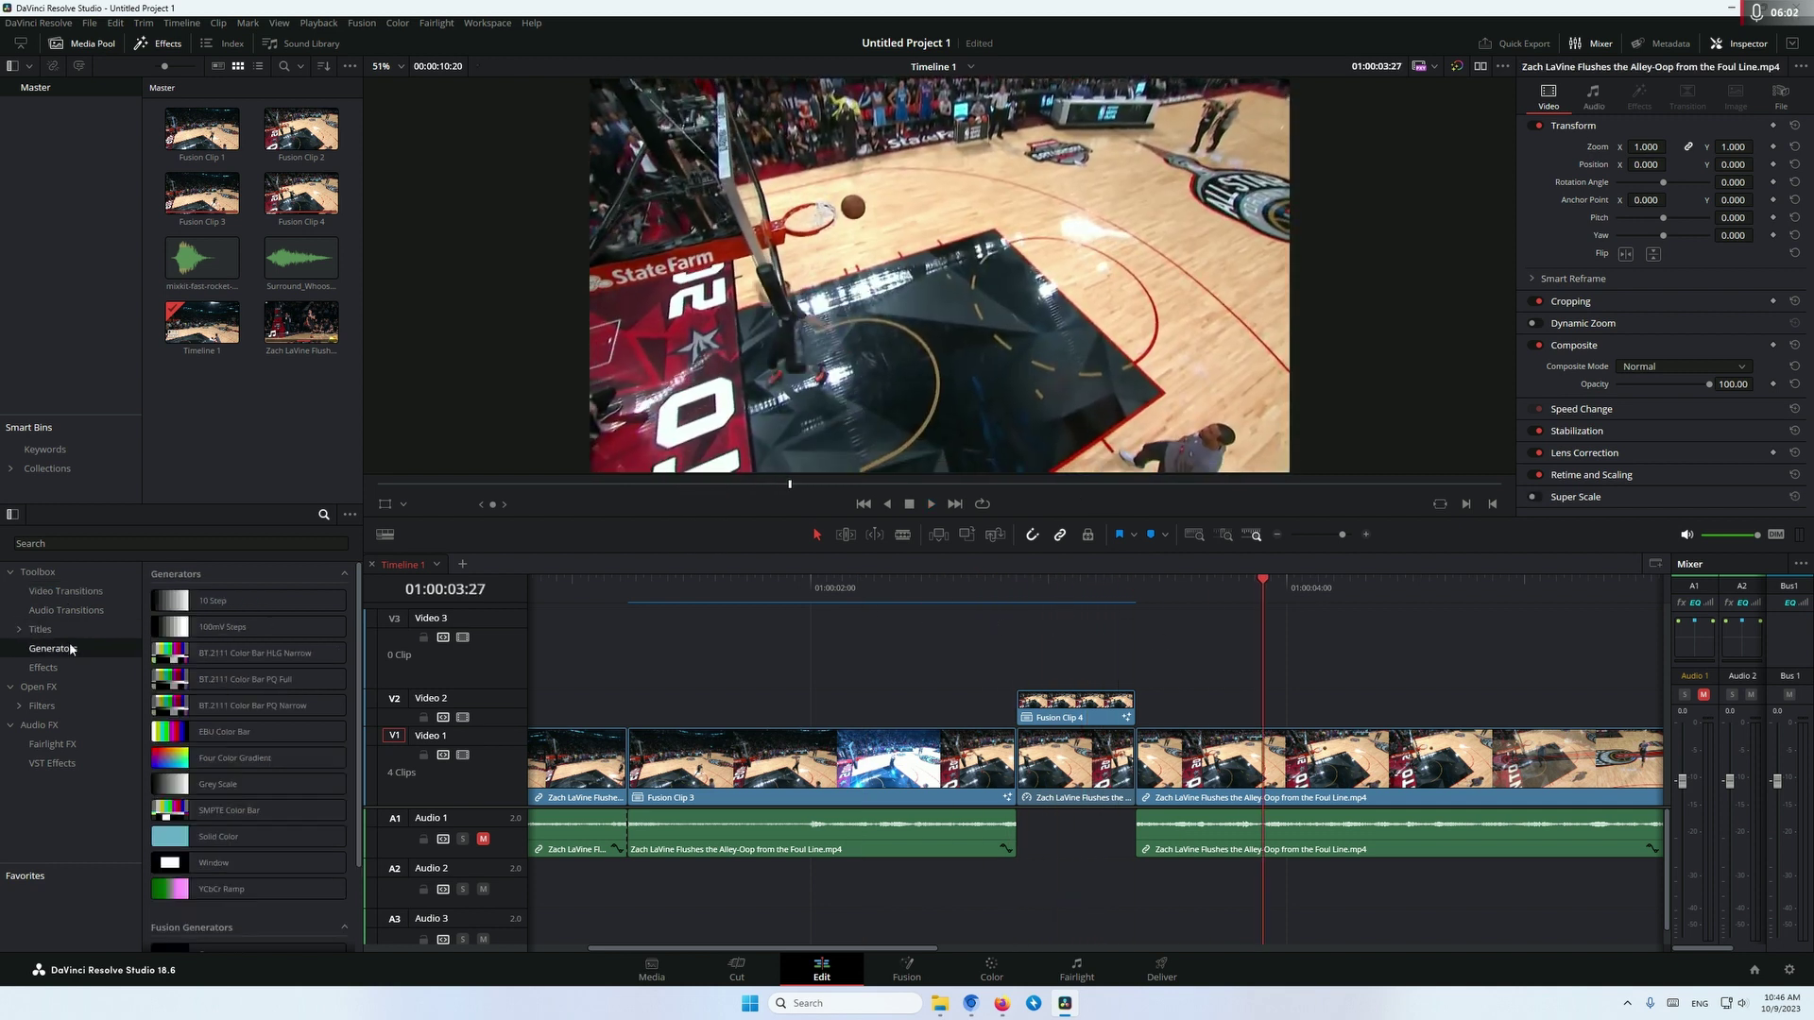
pyautogui.click(44, 667)
pyautogui.moveTo(227, 601); pyautogui.dragTo(1030, 667)
pyautogui.press('b')
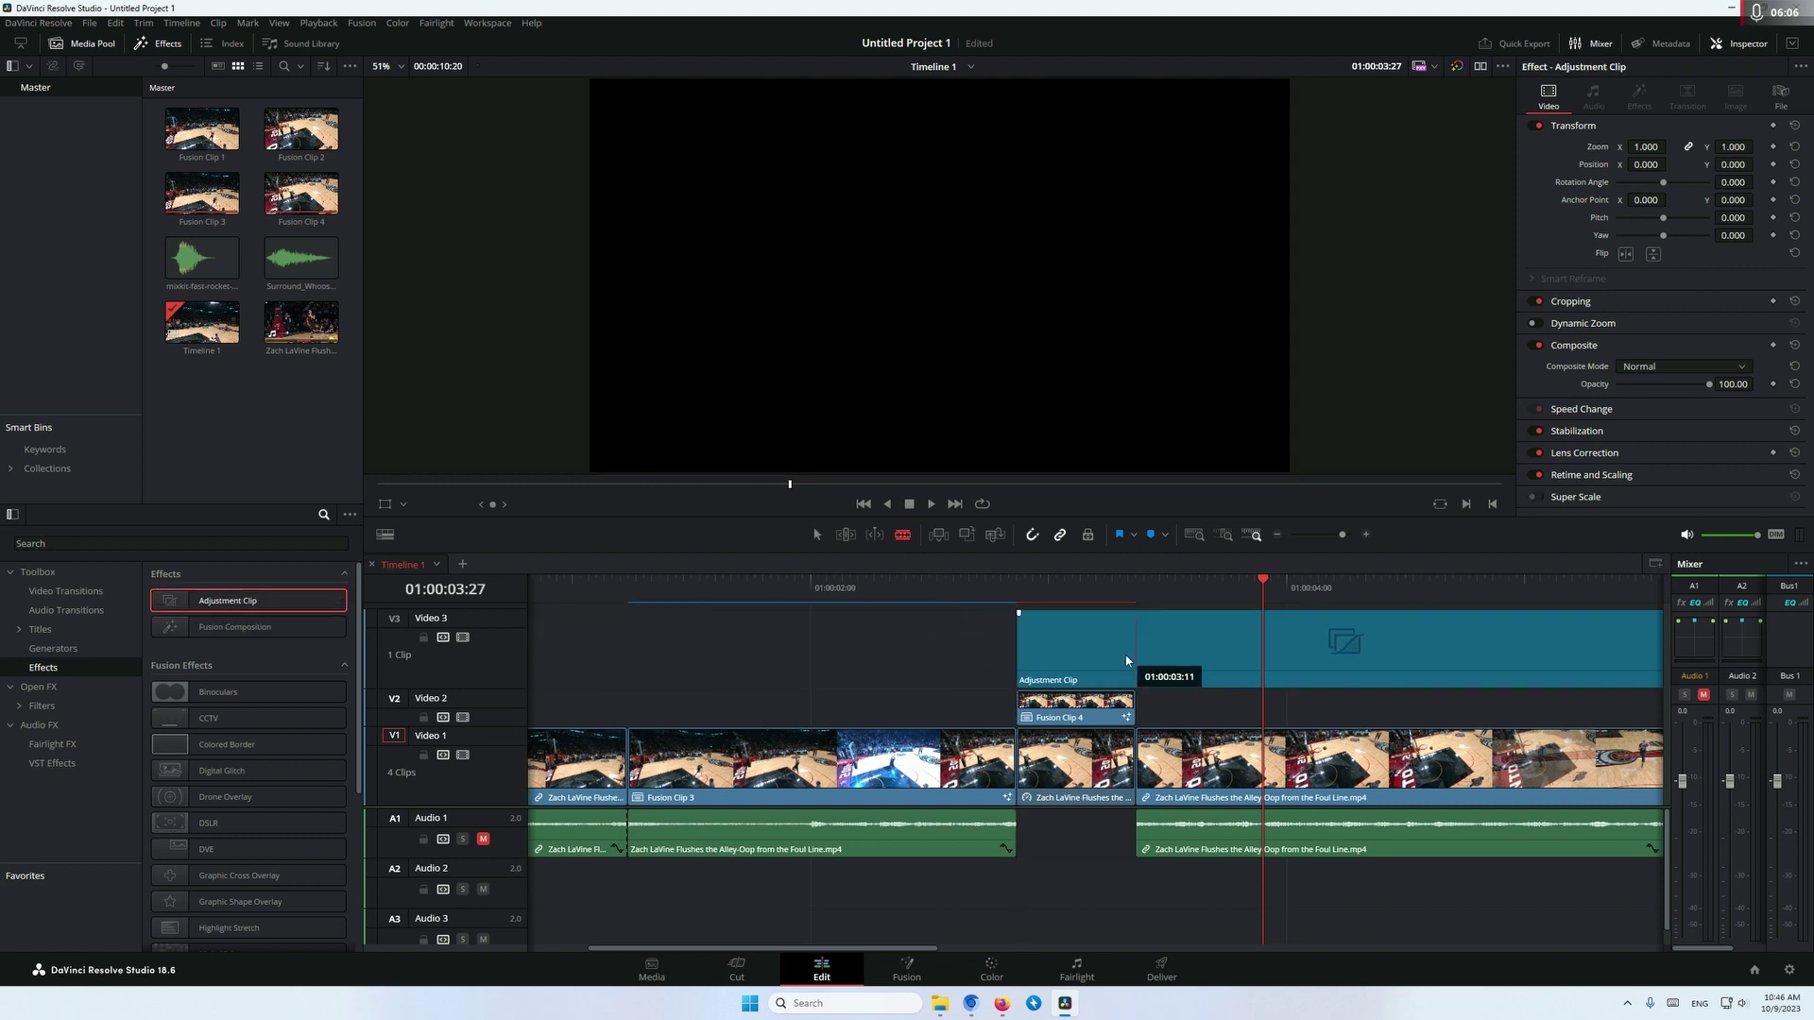
pyautogui.click(1134, 663)
pyautogui.press('a')
pyautogui.press('Delete')
# Apply Camera Shake to the adjustment clip with Motion Scale and Speed Scale at 2.000 and Zoom Amplitude at 0.155.
pyautogui.click(1050, 585)
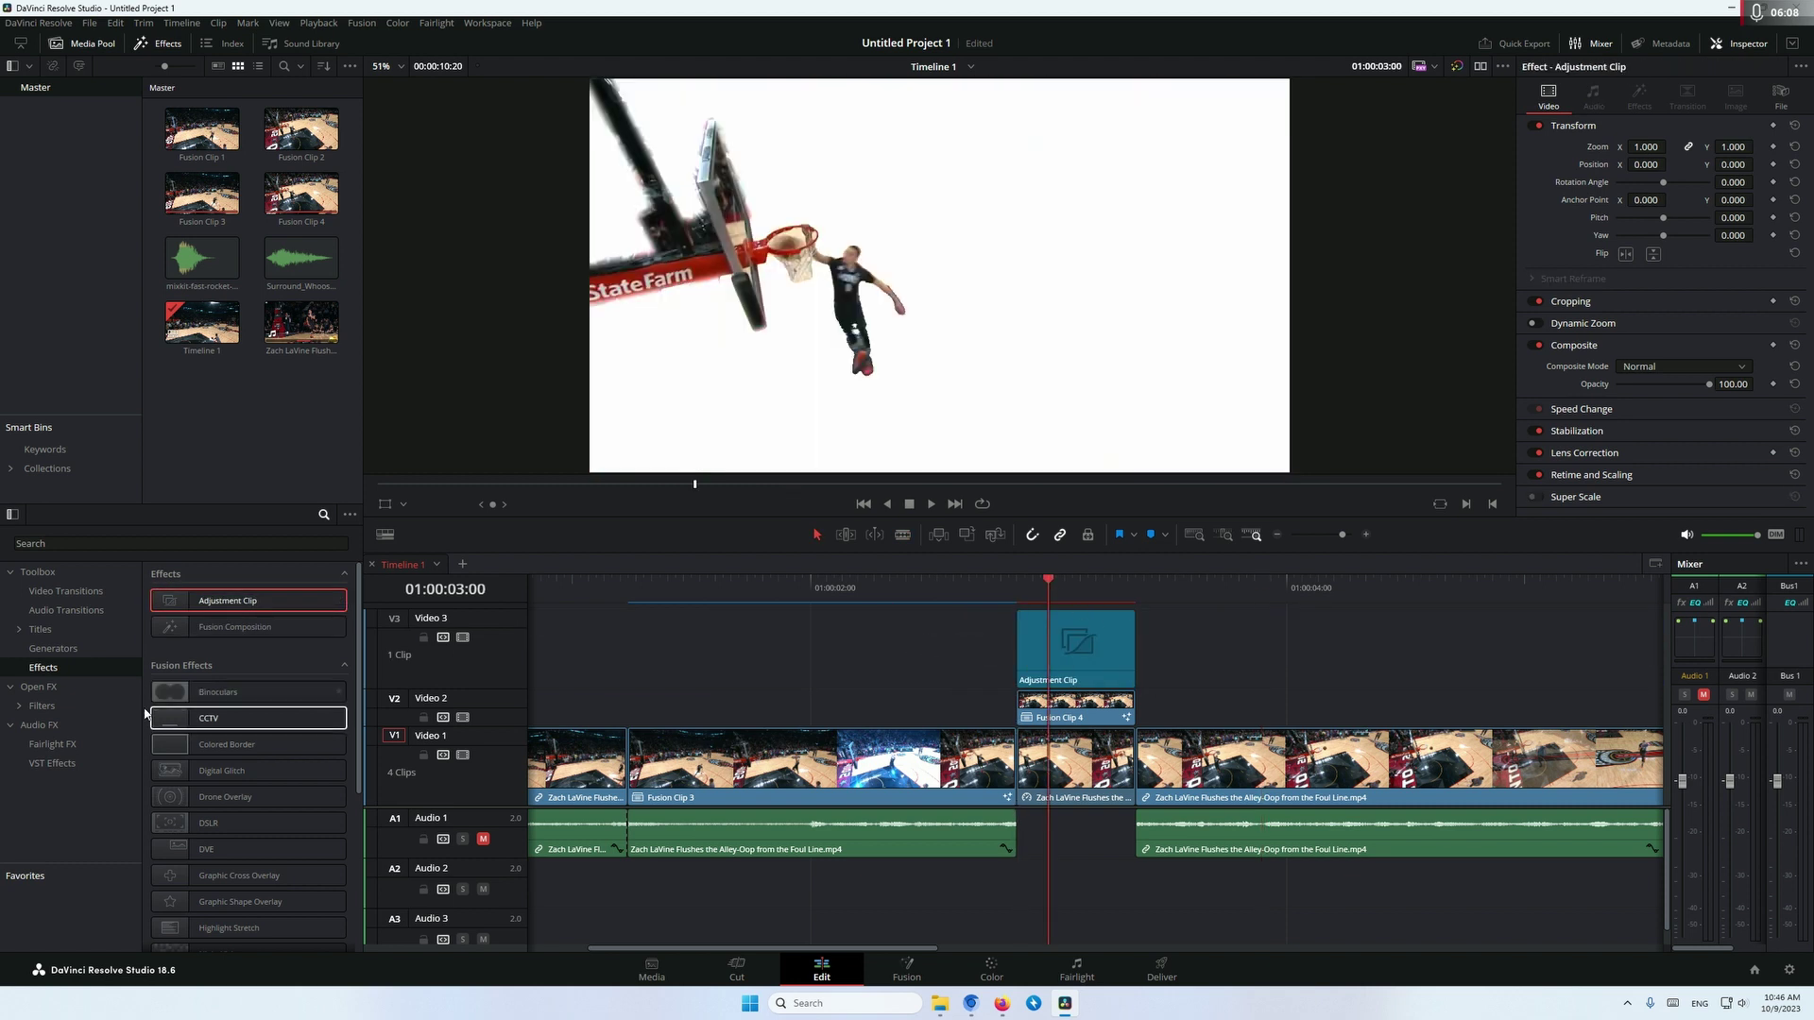
pyautogui.click(42, 687)
pyautogui.click(73, 668)
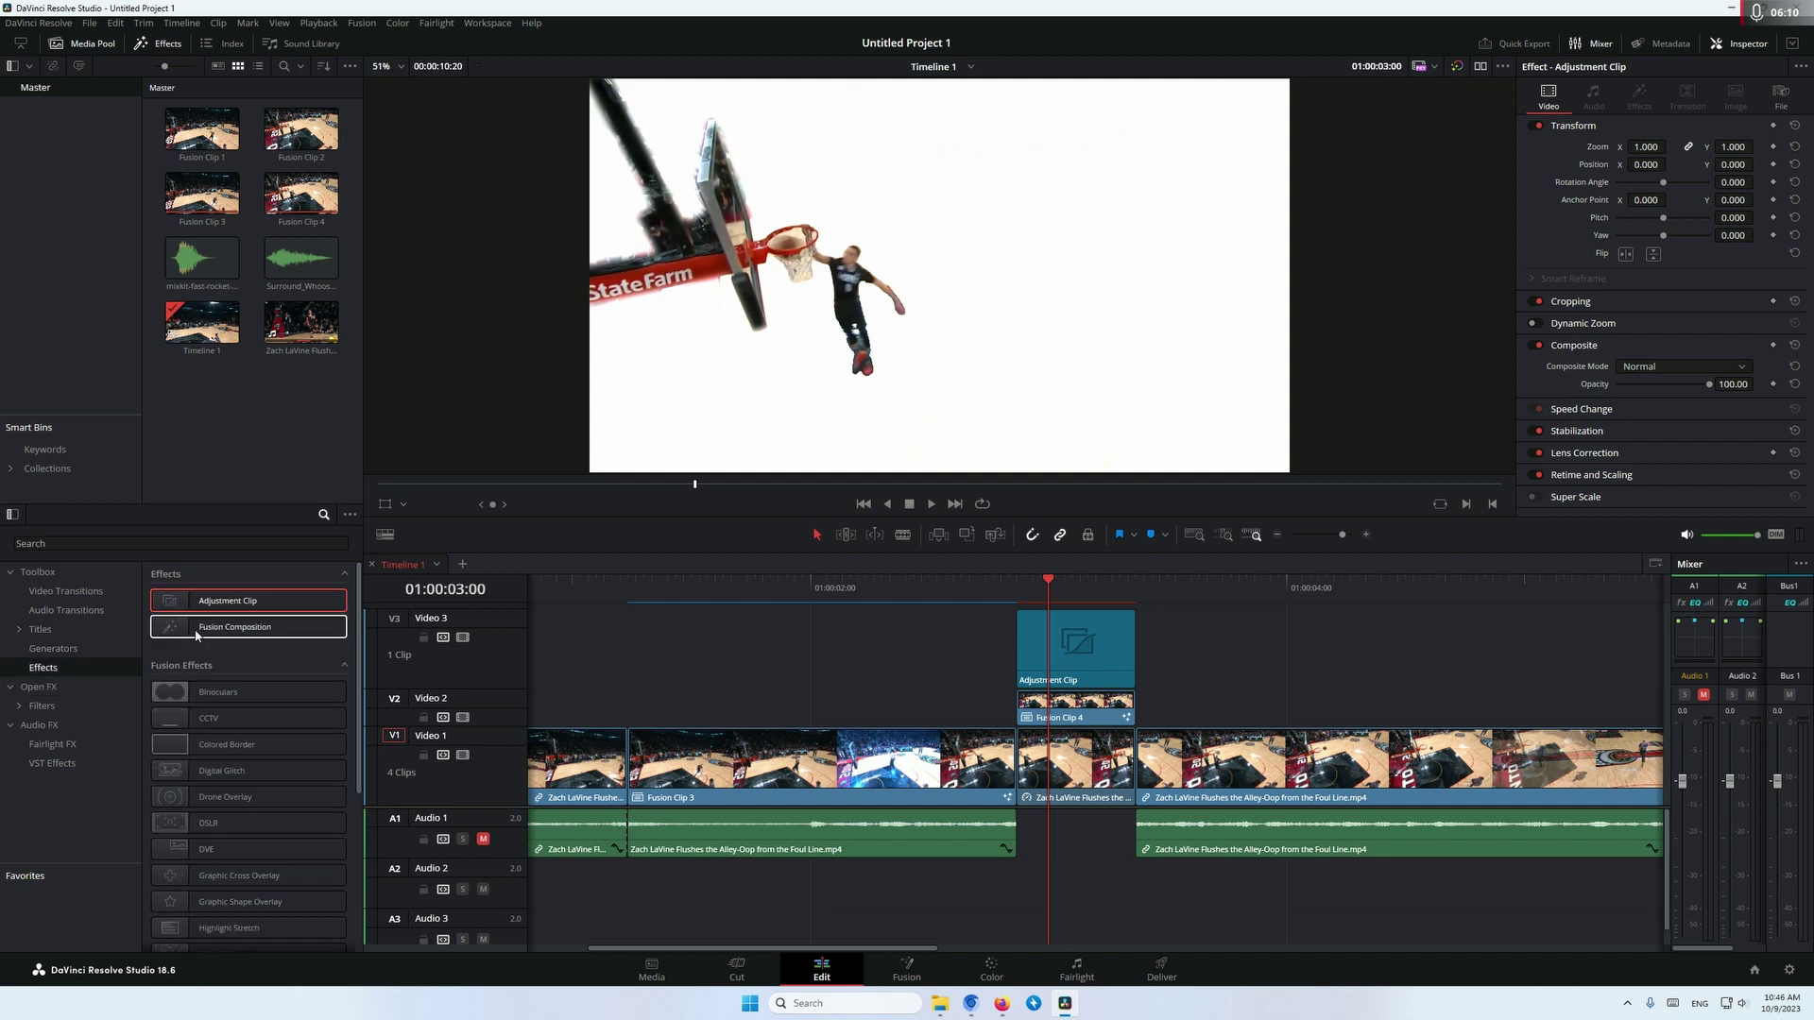
pyautogui.click(59, 687)
pyautogui.click(254, 546)
pyautogui.write('camer')
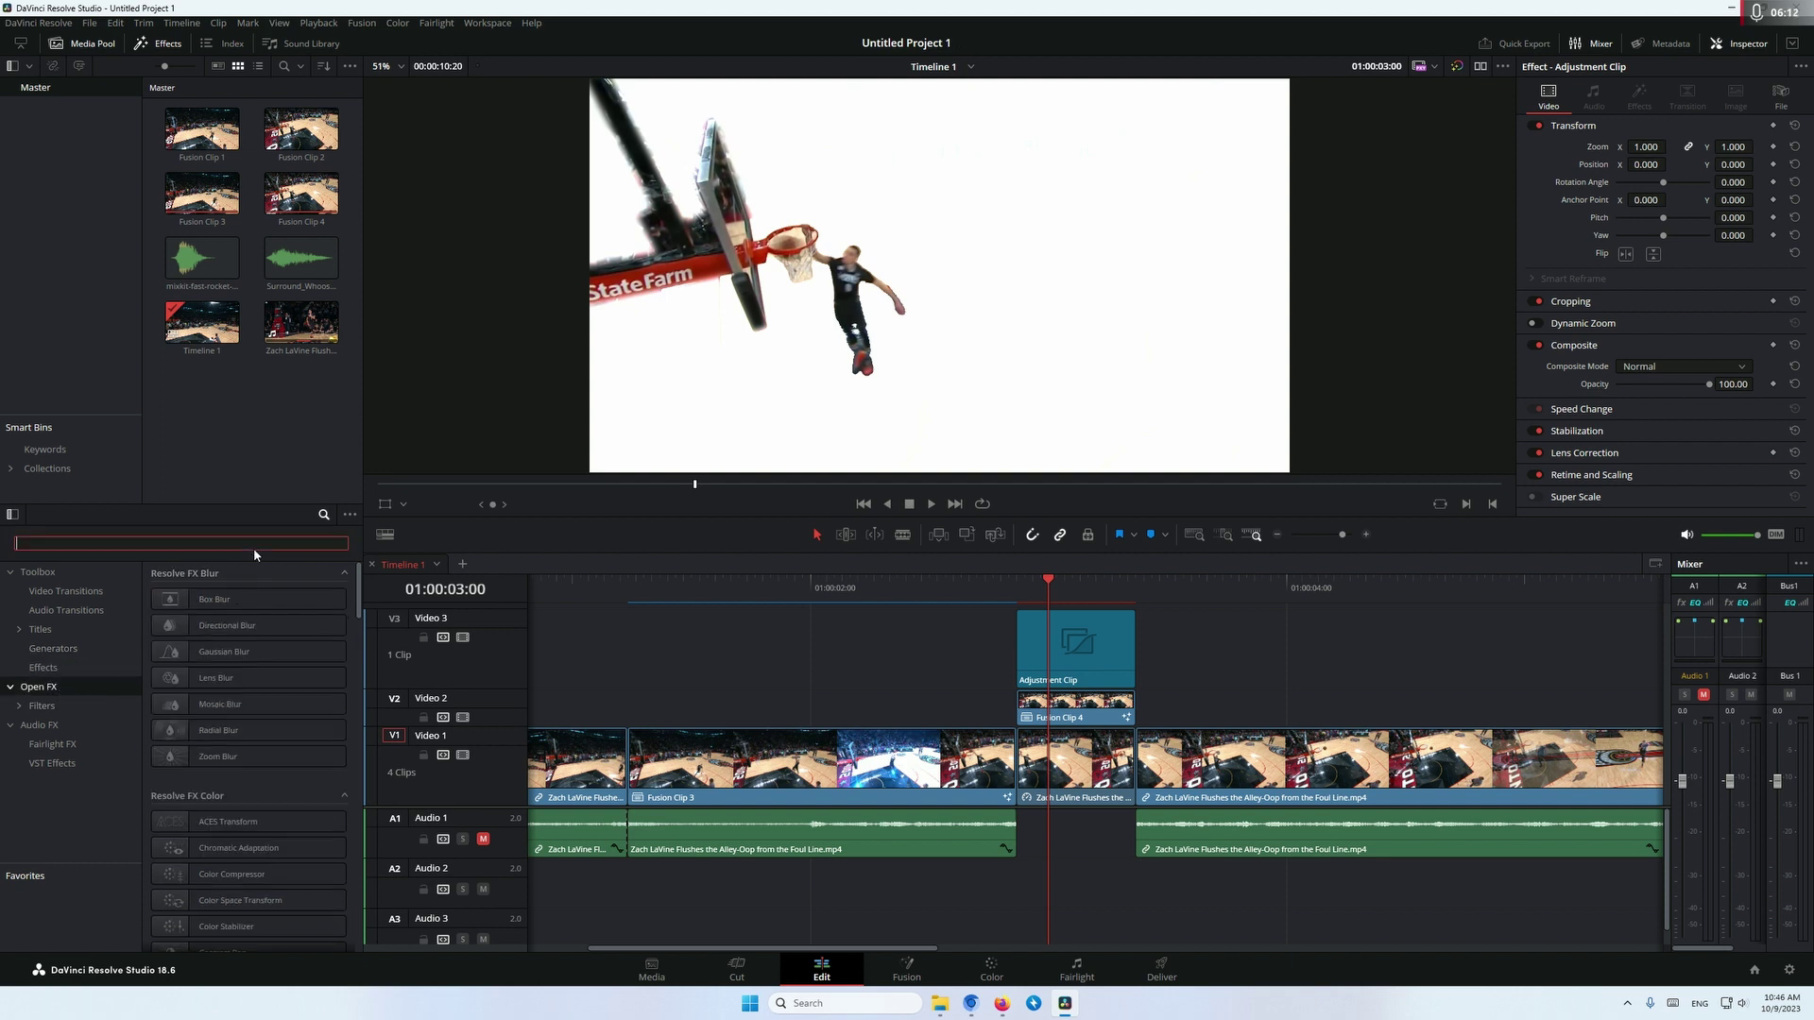
pyautogui.moveTo(255, 600); pyautogui.dragTo(1096, 661)
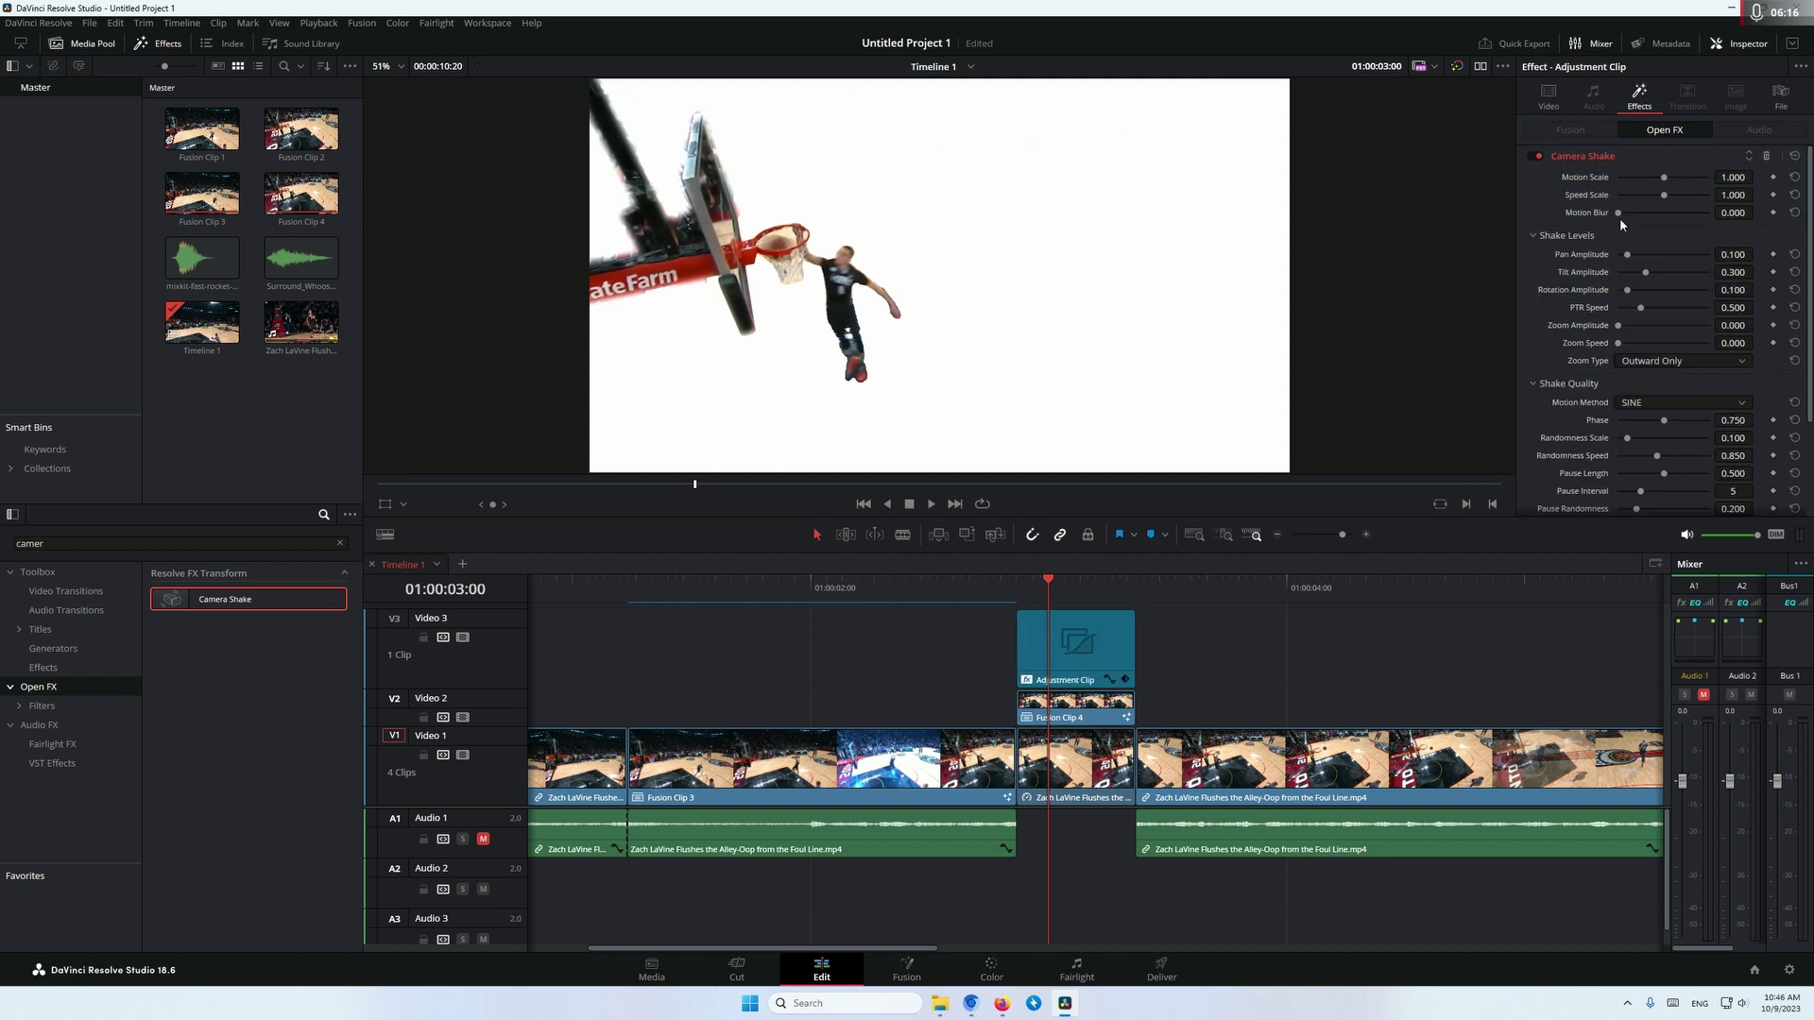
pyautogui.moveTo(1664, 182); pyautogui.dragTo(1710, 200)
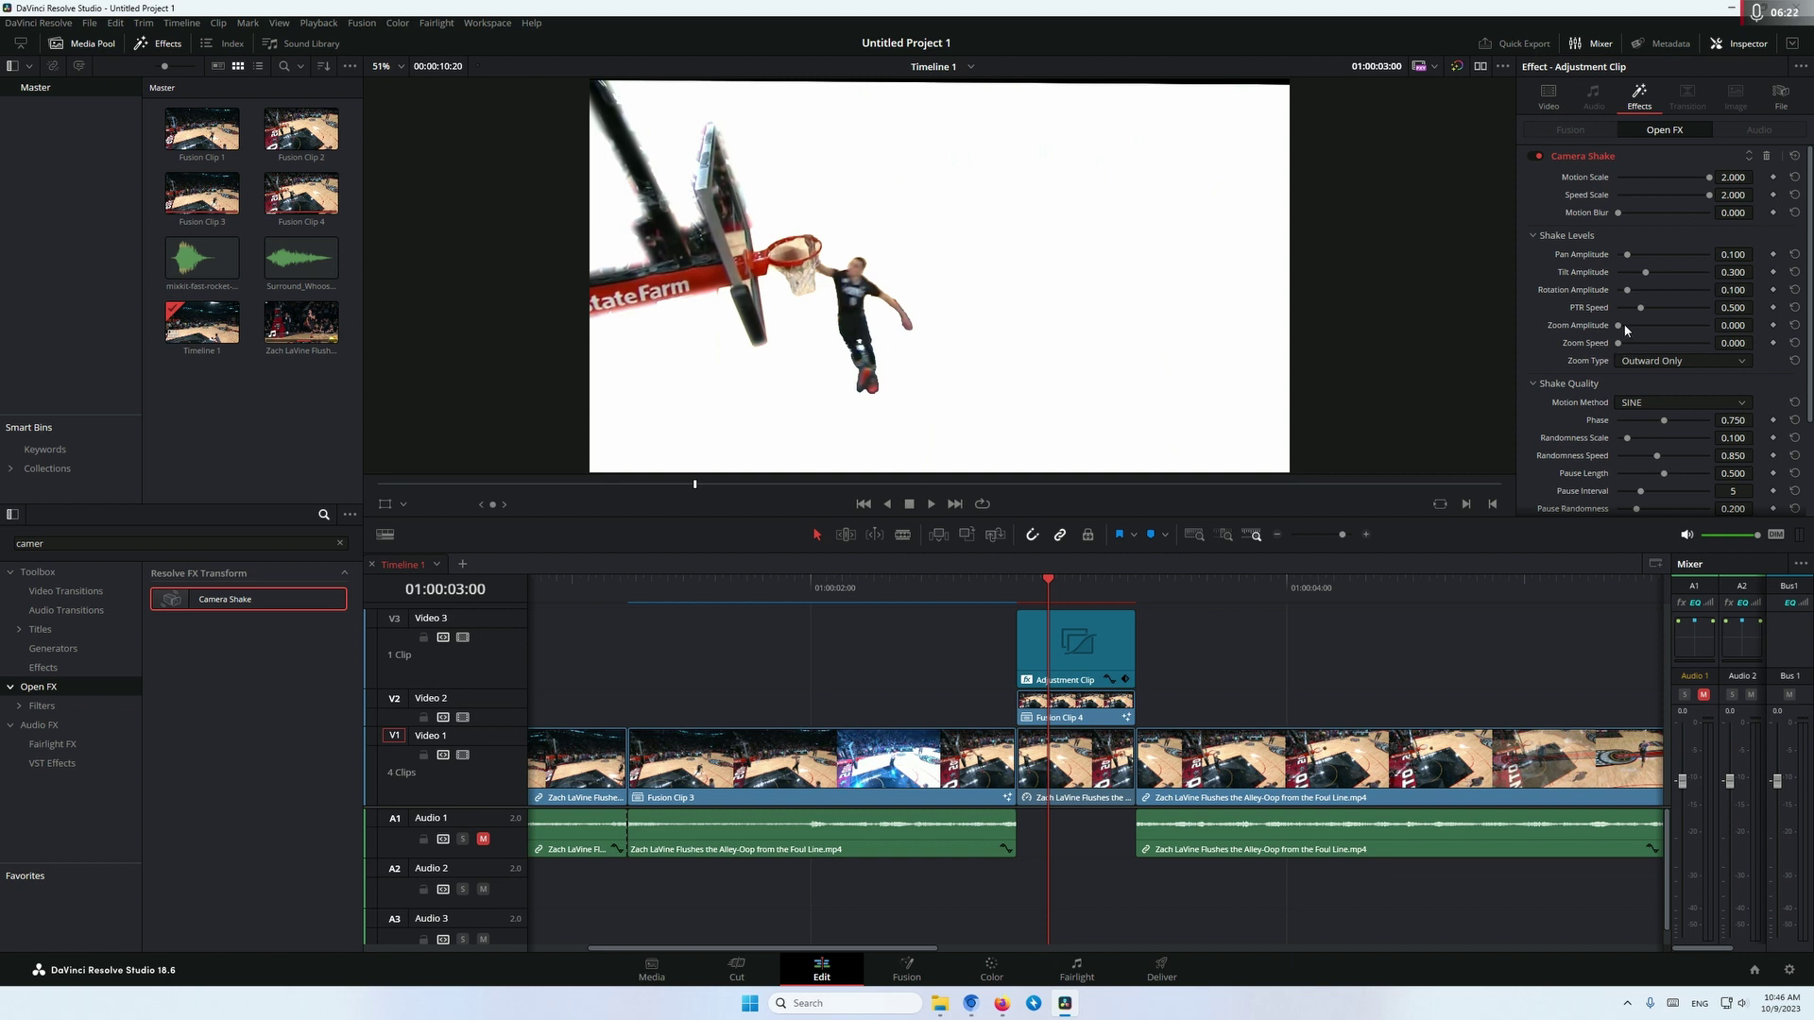
pyautogui.moveTo(1621, 326); pyautogui.dragTo(1633, 331)
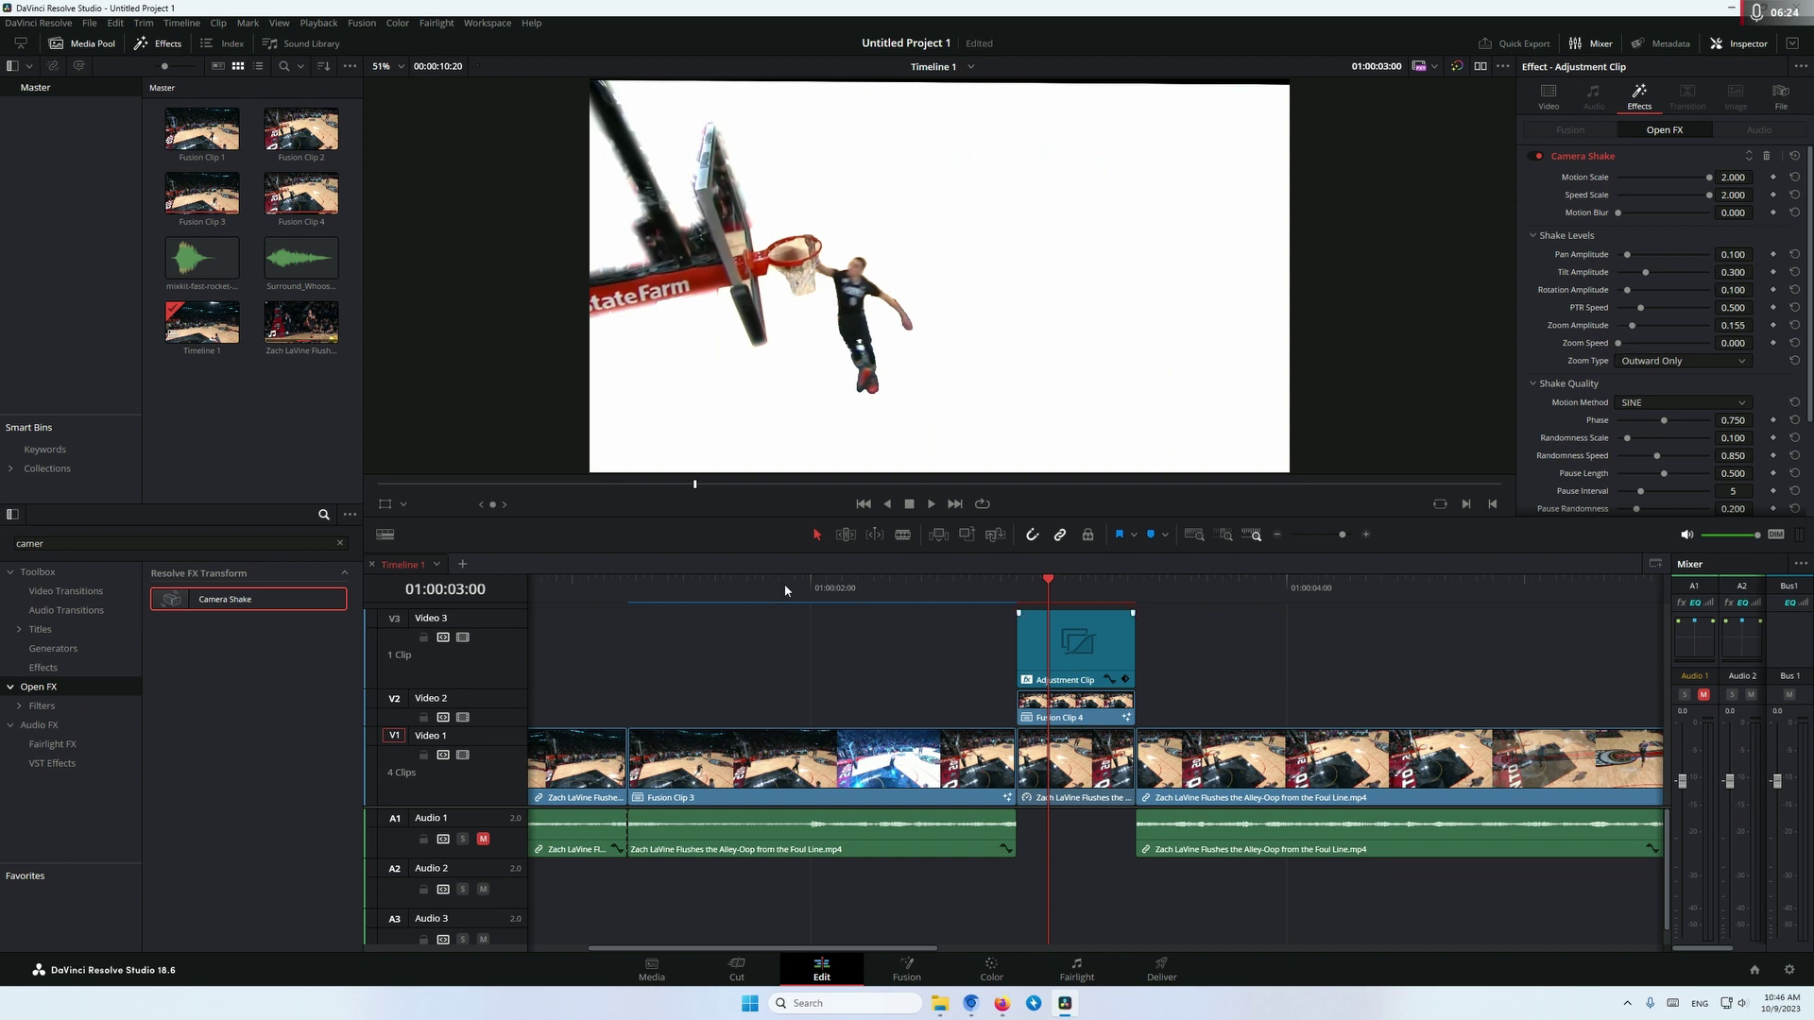